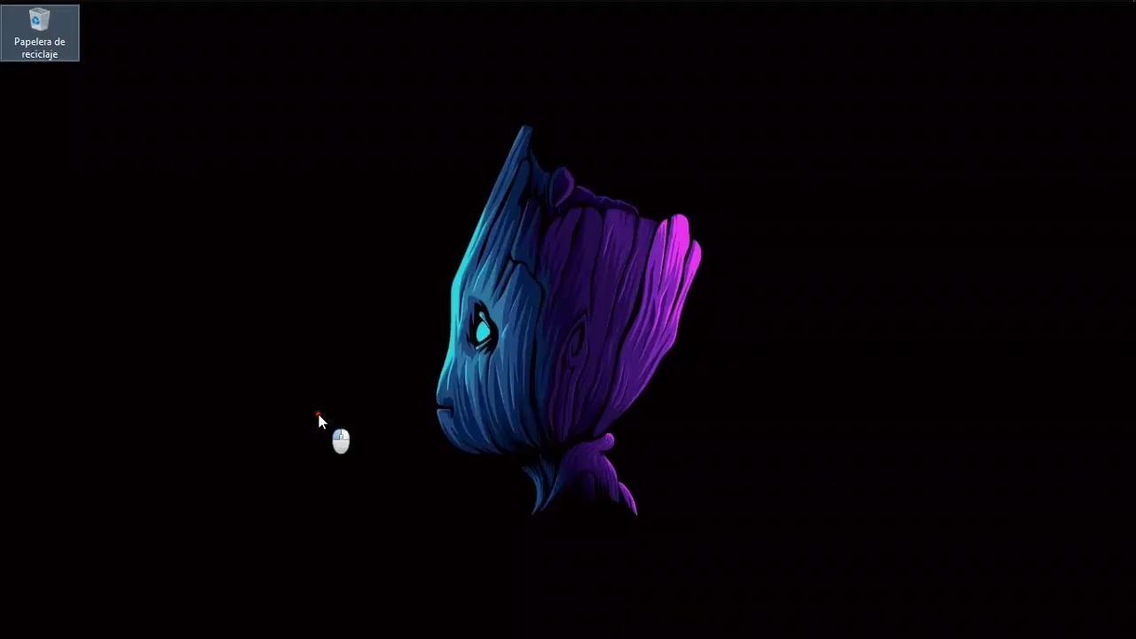
# Create a system restore point described as Copia1 from the System Protection options on the system's About page.
pyautogui.click(317, 419)
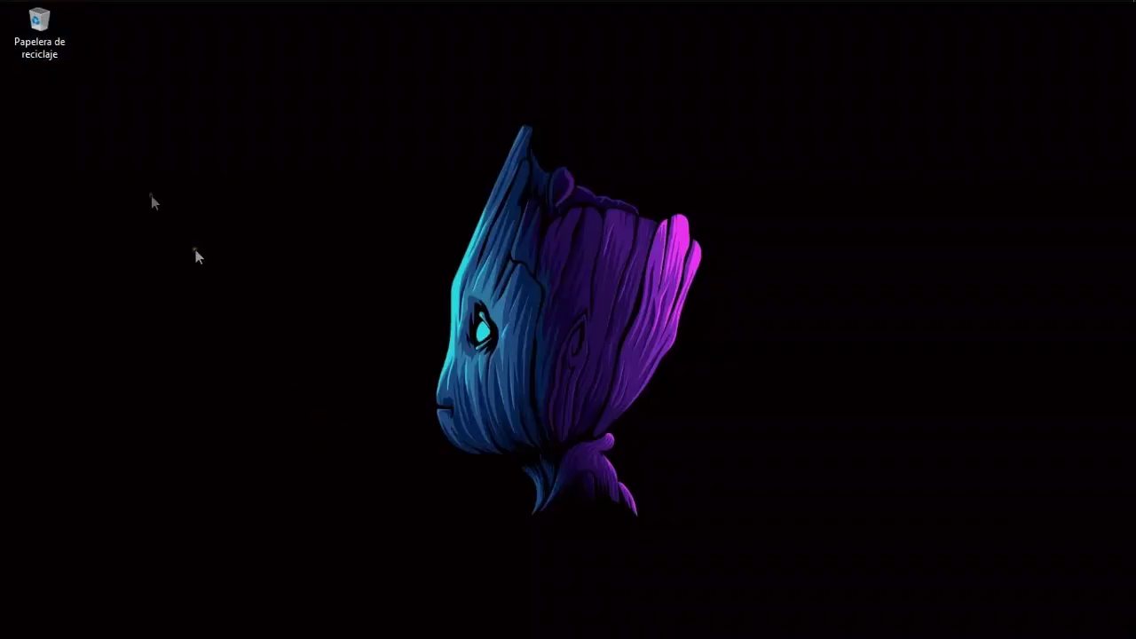
pyautogui.click(14, 11)
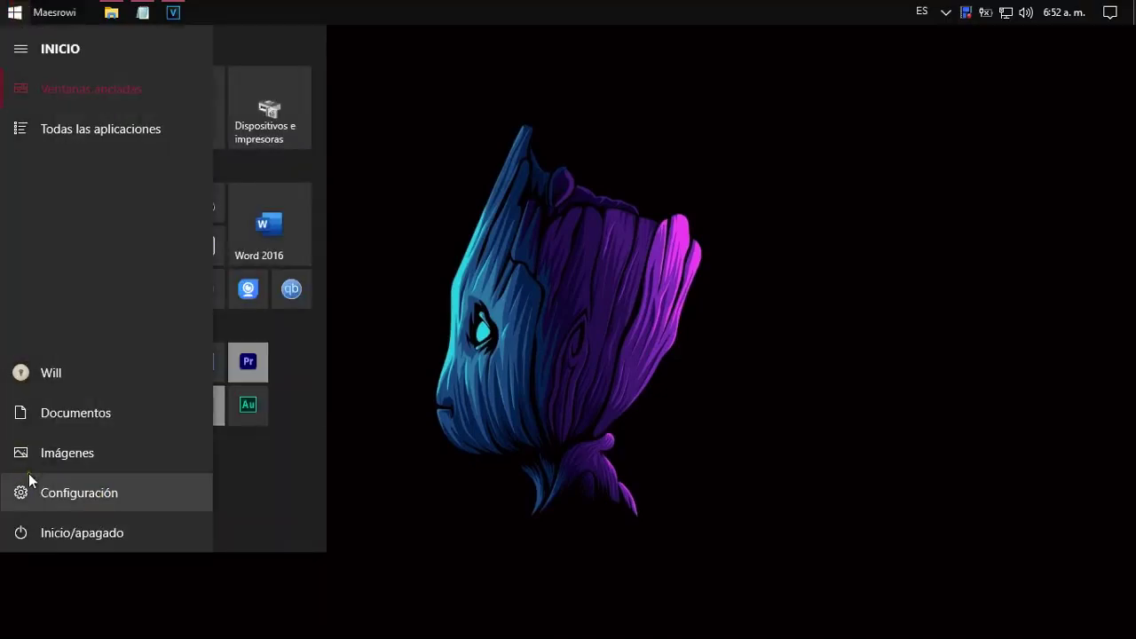
pyautogui.click(33, 493)
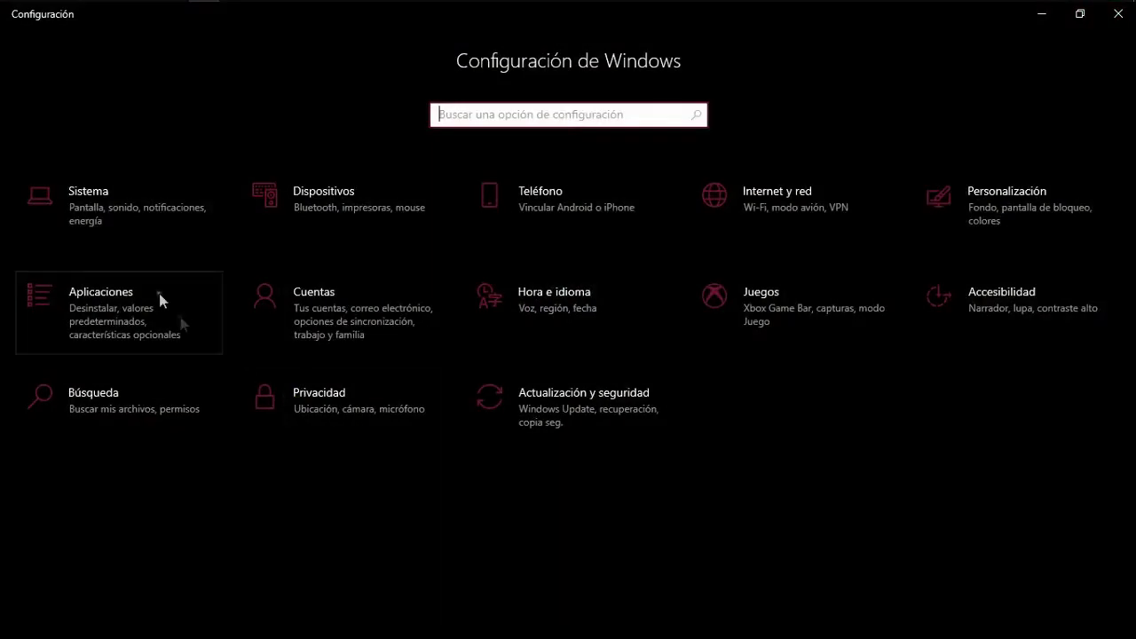
pyautogui.click(126, 223)
pyautogui.scroll(-3, 127, 228)
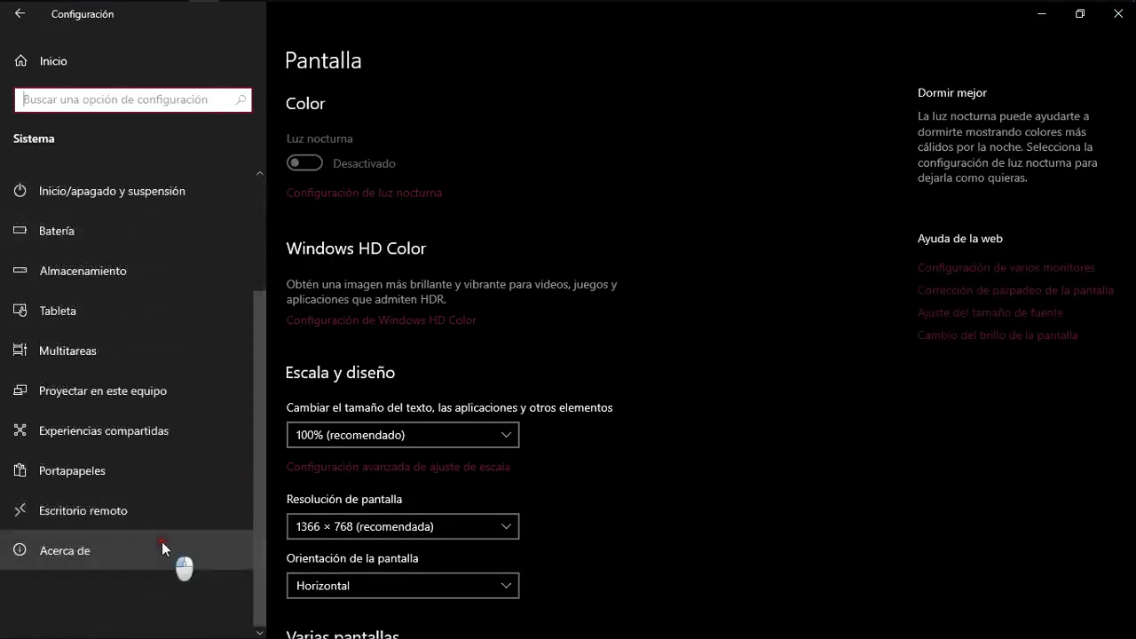
pyautogui.click(162, 544)
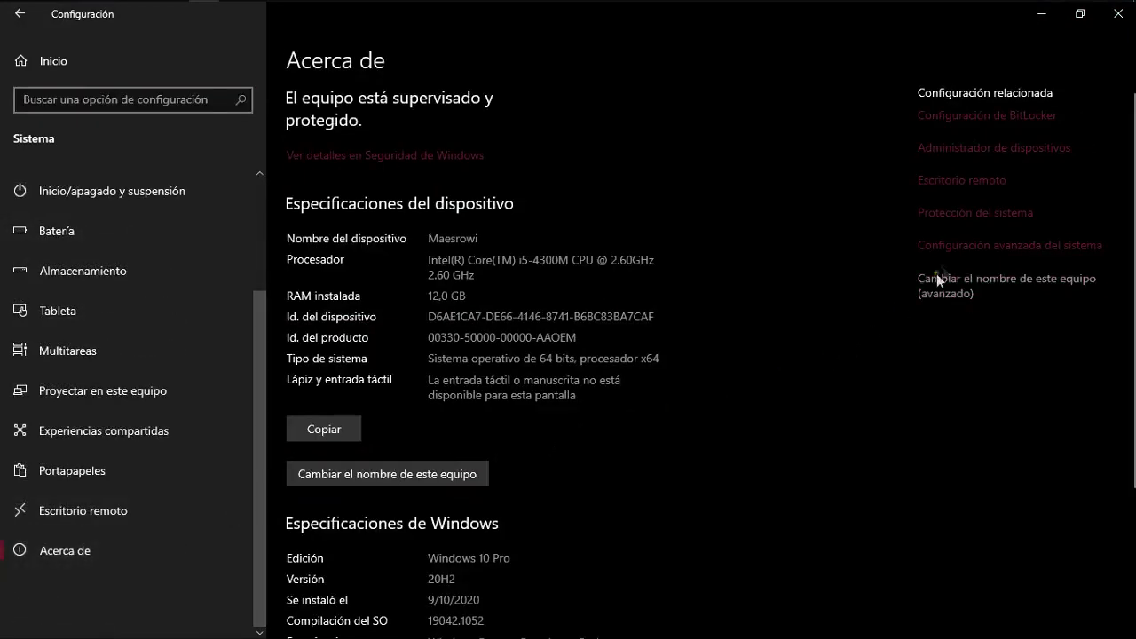
pyautogui.click(973, 214)
pyautogui.click(549, 385)
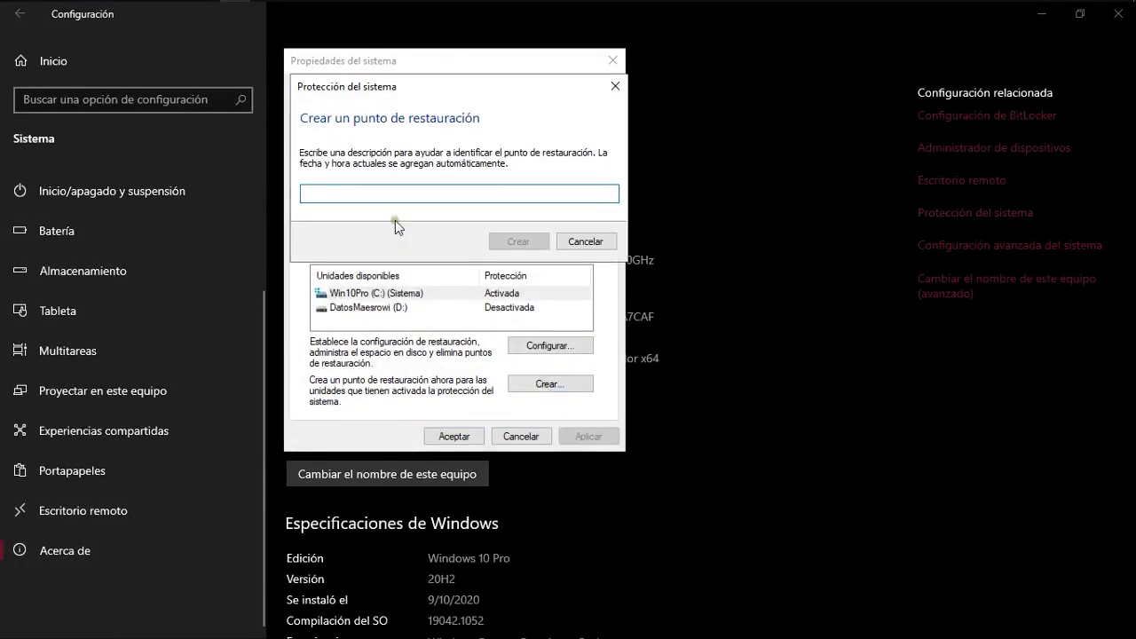
pyautogui.write('Copia1')
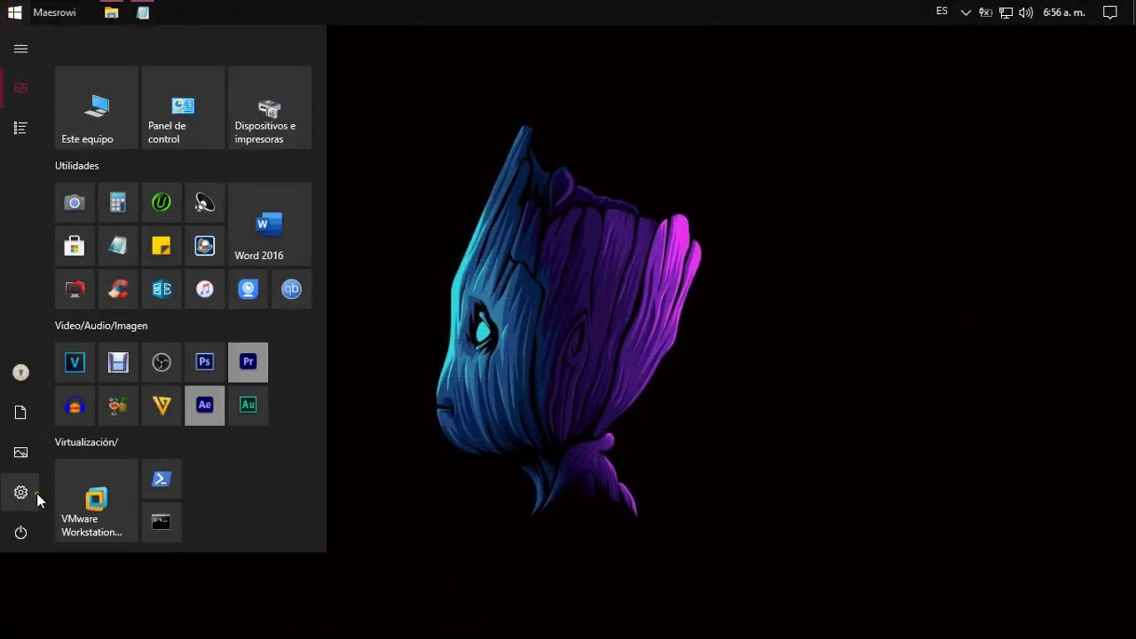
# Check for Windows updates in the Update and Security settings.
pyautogui.click(22, 493)
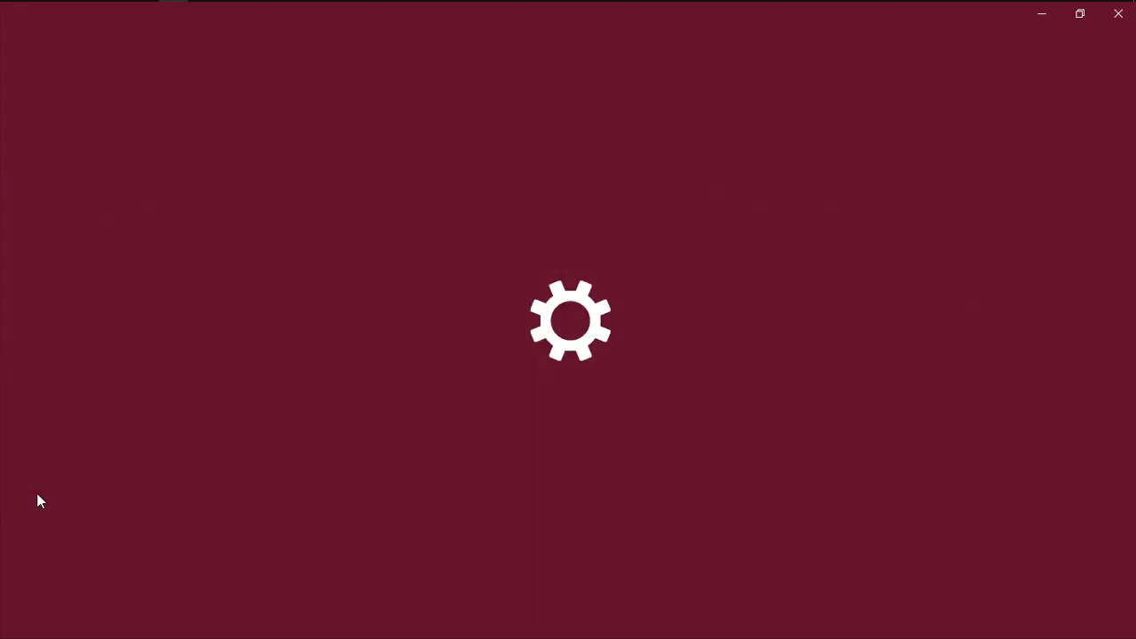
pyautogui.click(590, 394)
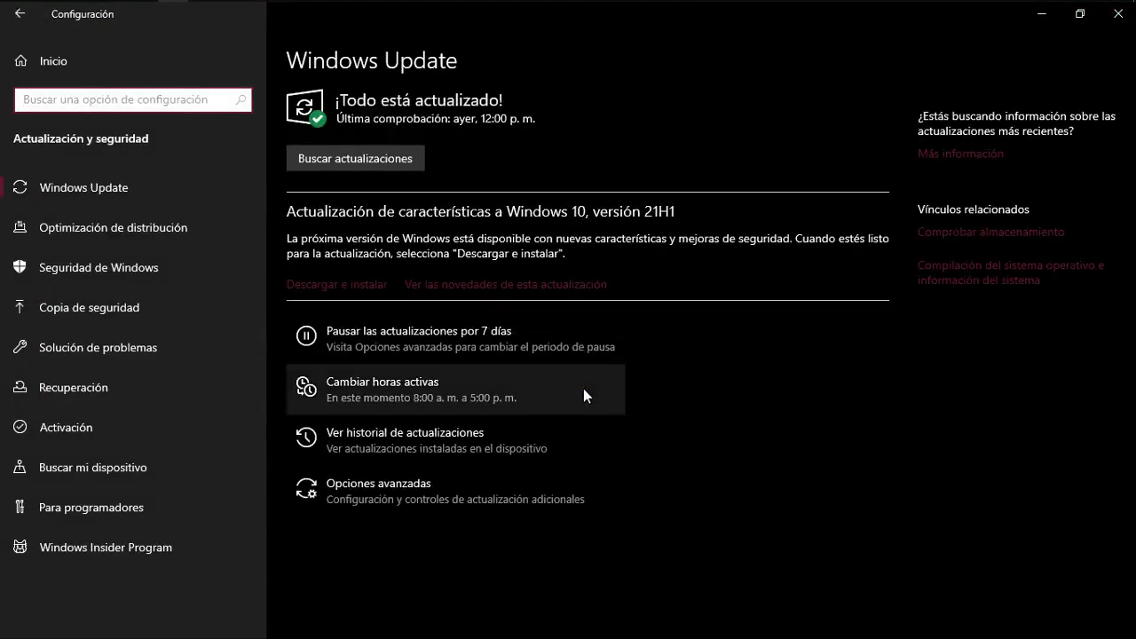
pyautogui.click(391, 158)
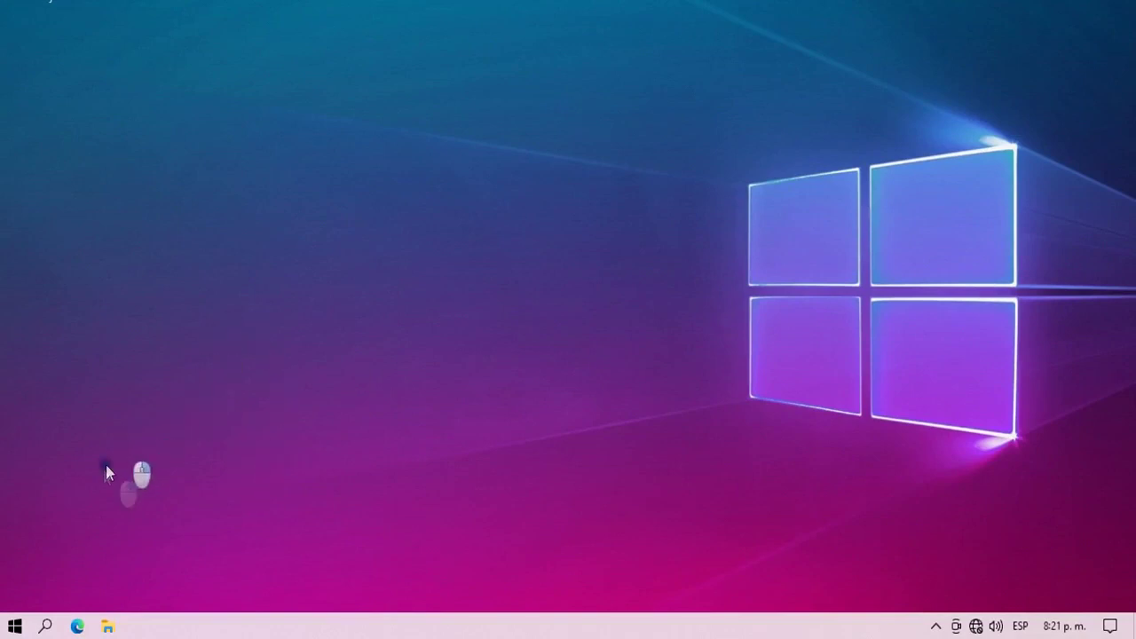
# View the all-apps list, and open the Start menu options in the Personalization settings.
pyautogui.press('super')
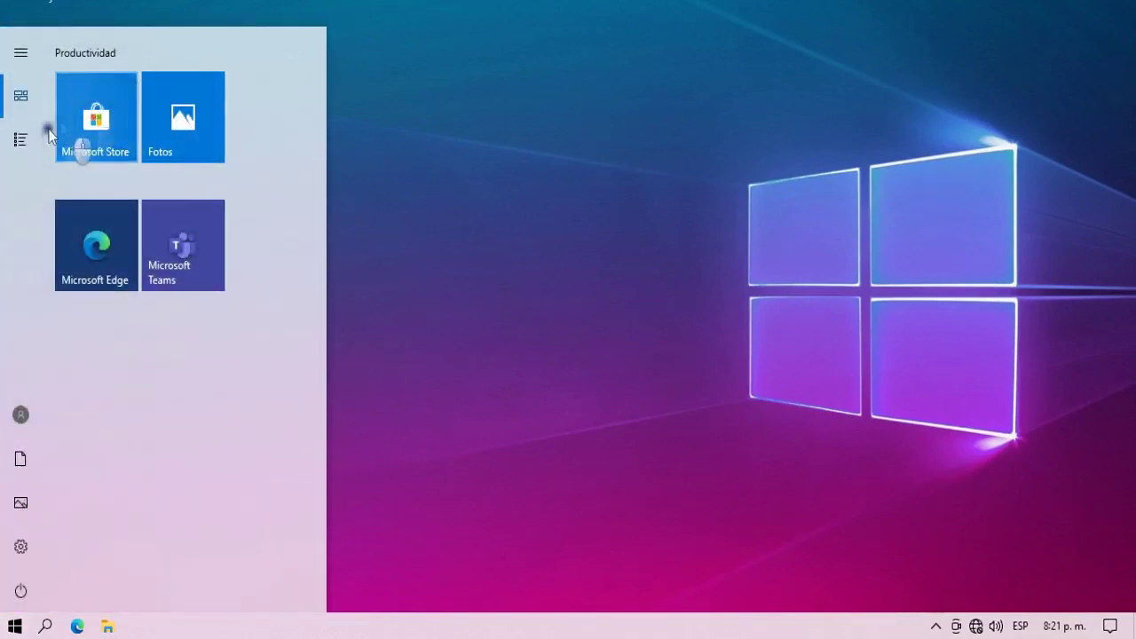
pyautogui.click(26, 142)
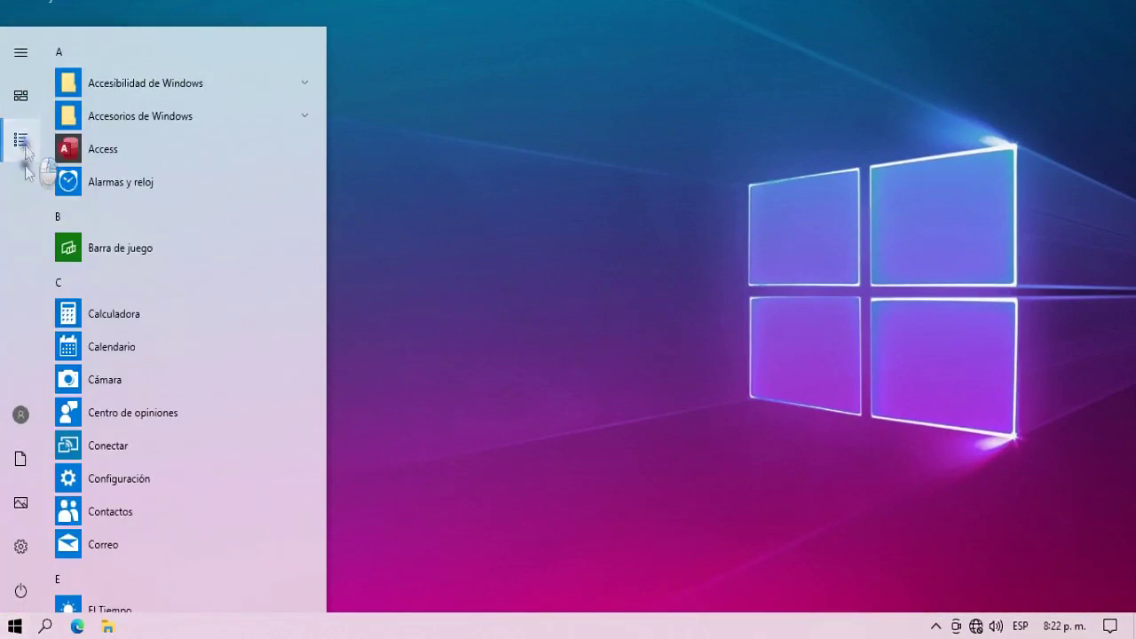
pyautogui.click(40, 541)
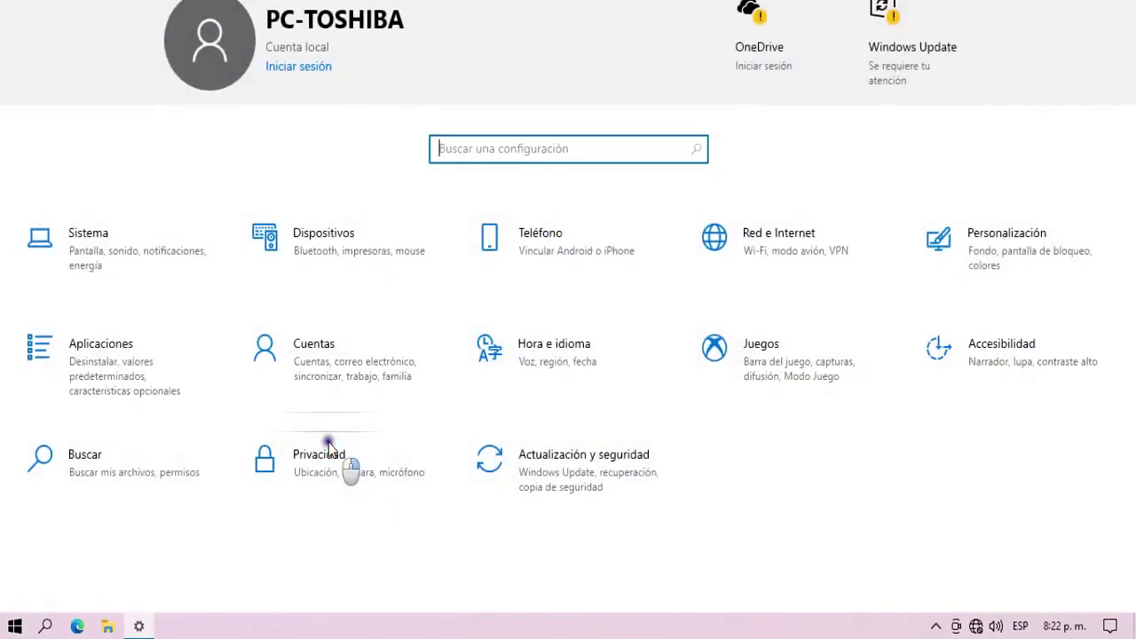
pyautogui.click(996, 257)
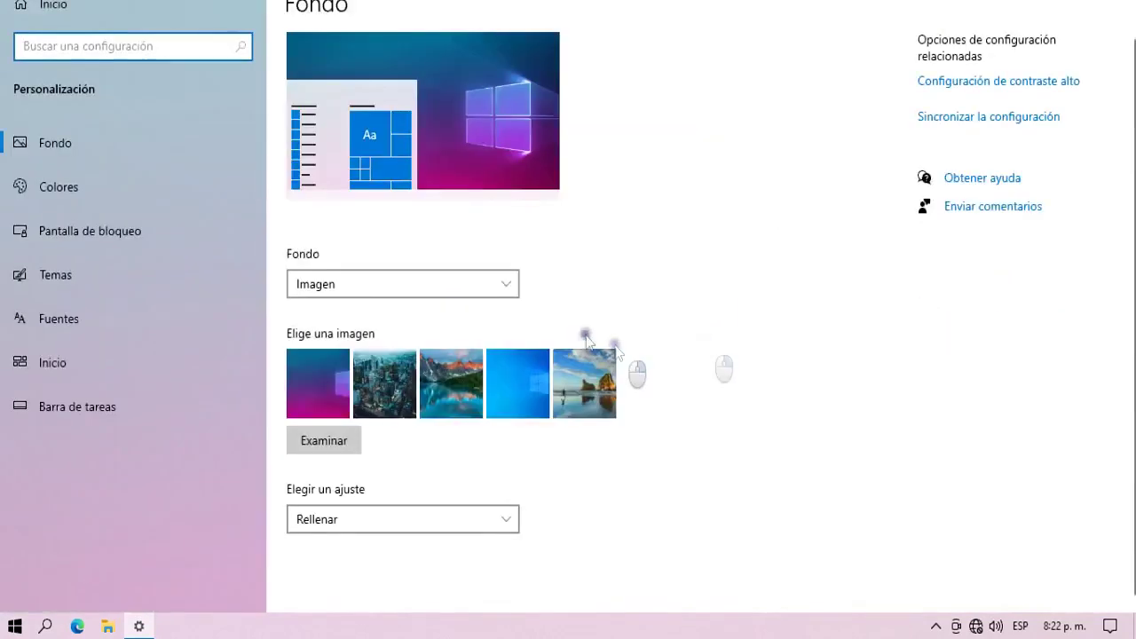
pyautogui.click(154, 368)
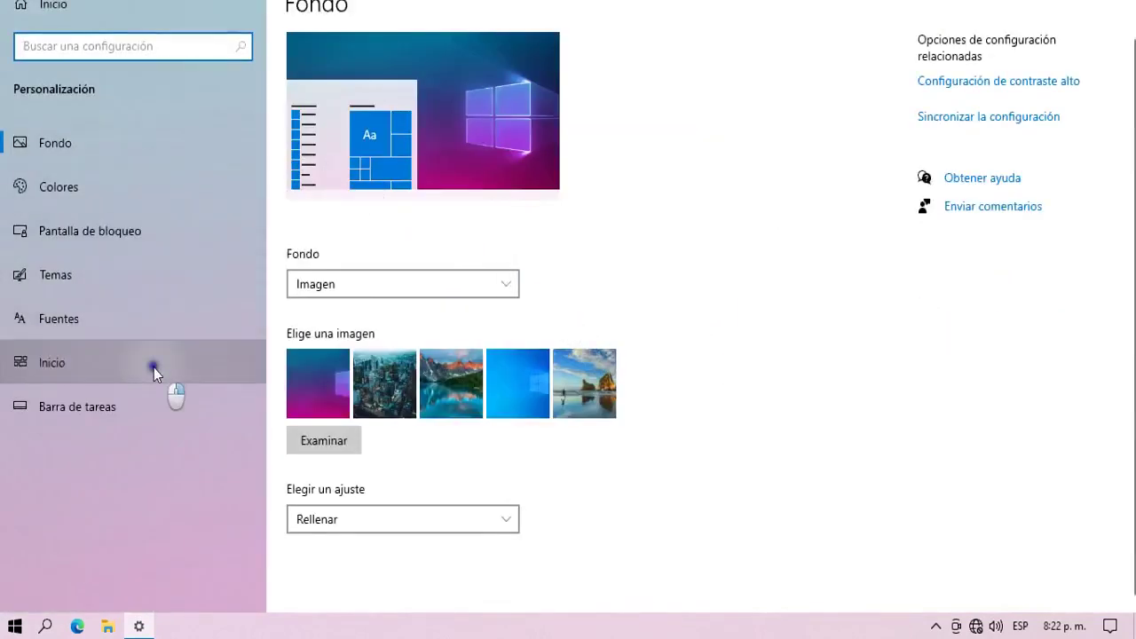
# Turn off websites' access to the language list in the General privacy options.
pyautogui.click(149, 9)
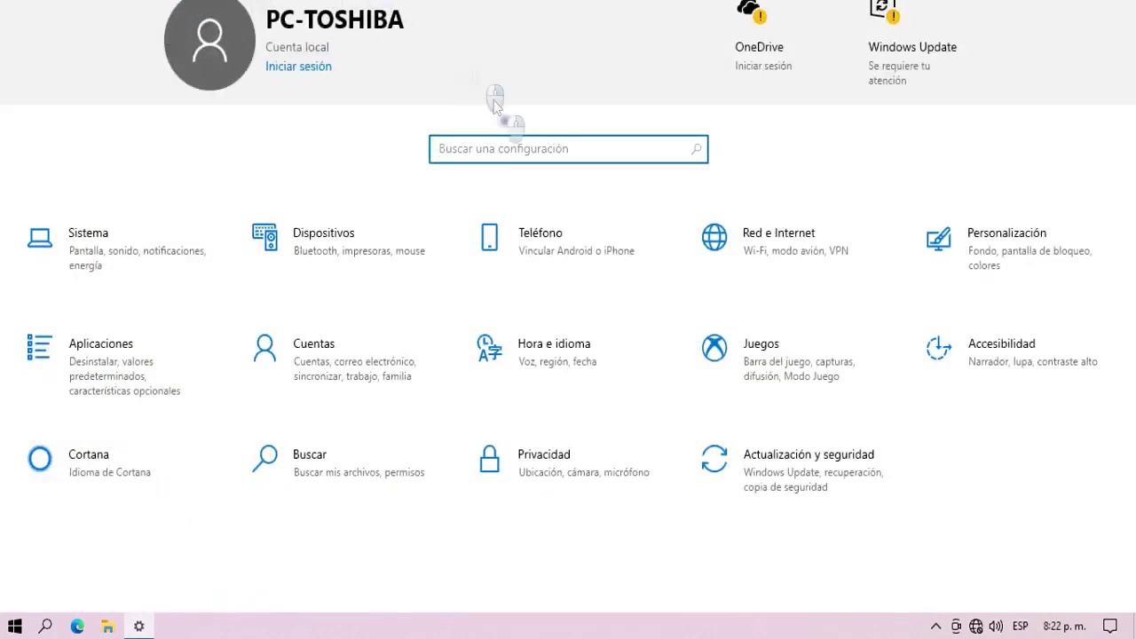
pyautogui.click(546, 454)
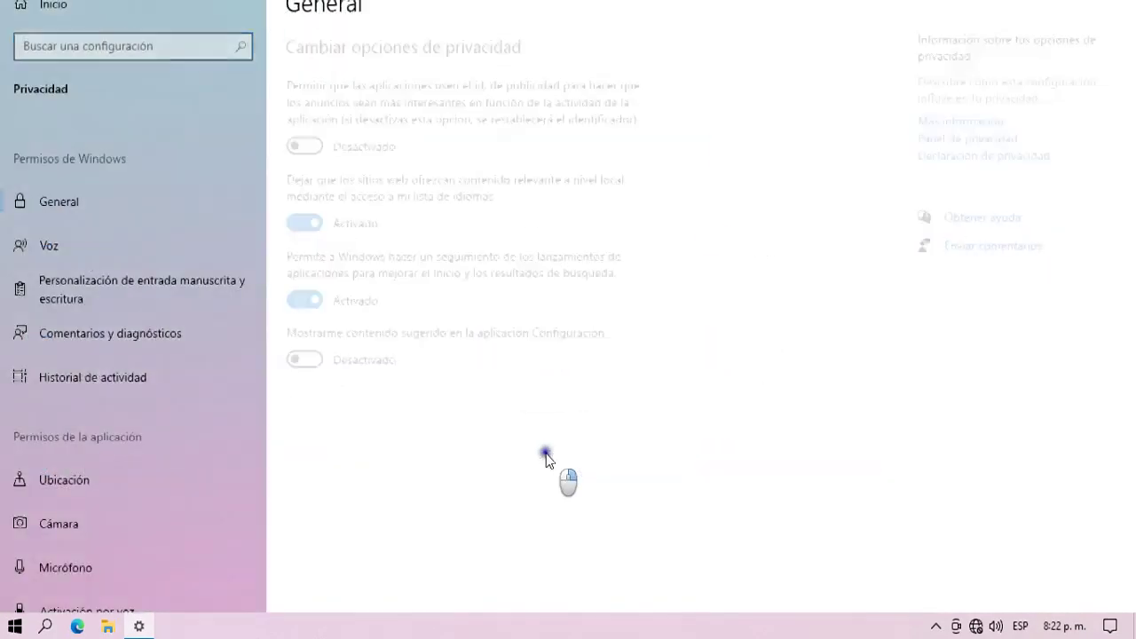
pyautogui.click(304, 223)
# Turn off app access and this device's access to the documents library in the Privacy settings.
pyautogui.moveTo(259, 253); pyautogui.dragTo(248, 520)
pyautogui.click(71, 383)
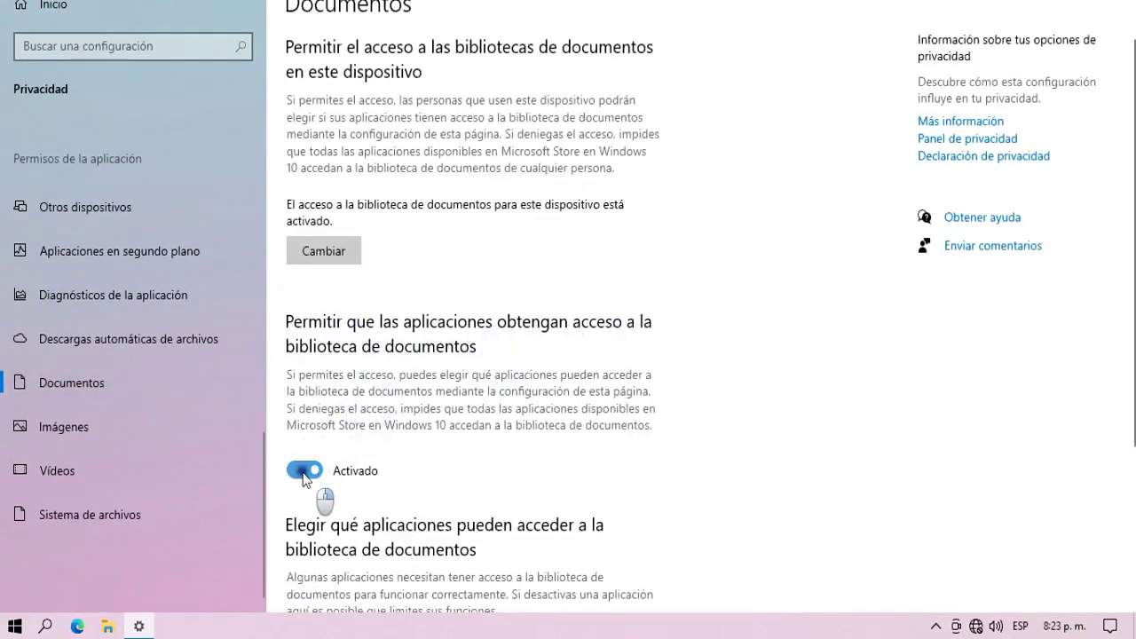
pyautogui.scroll(-1, 324, 469)
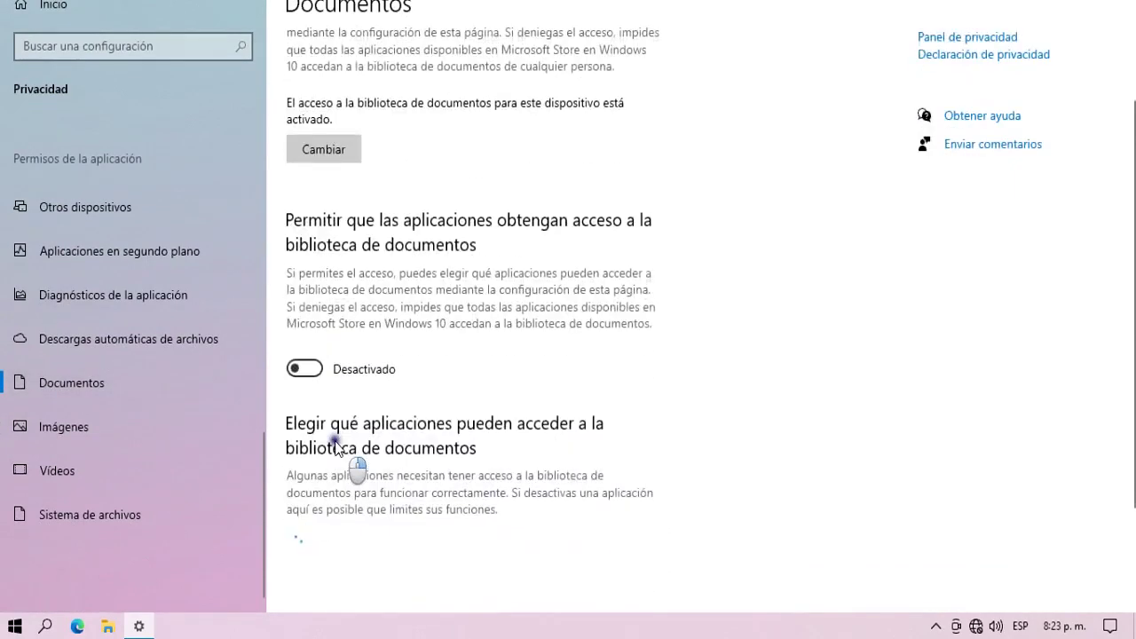
pyautogui.click(340, 148)
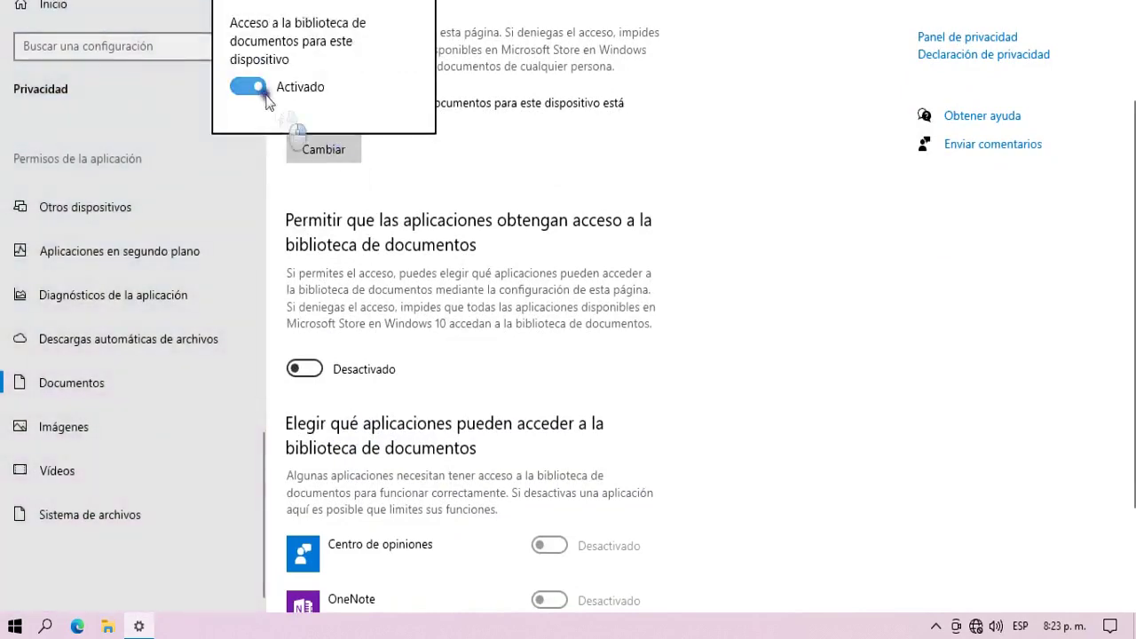
pyautogui.click(161, 391)
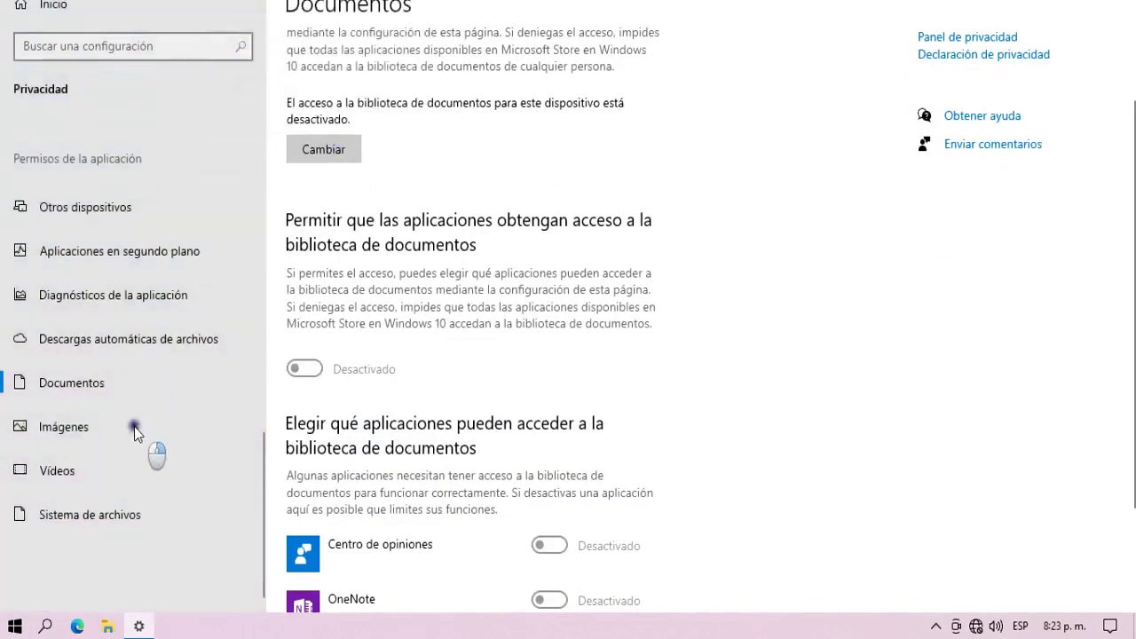
# Turn off this device's access to the pictures library.
pyautogui.click(134, 427)
pyautogui.click(313, 236)
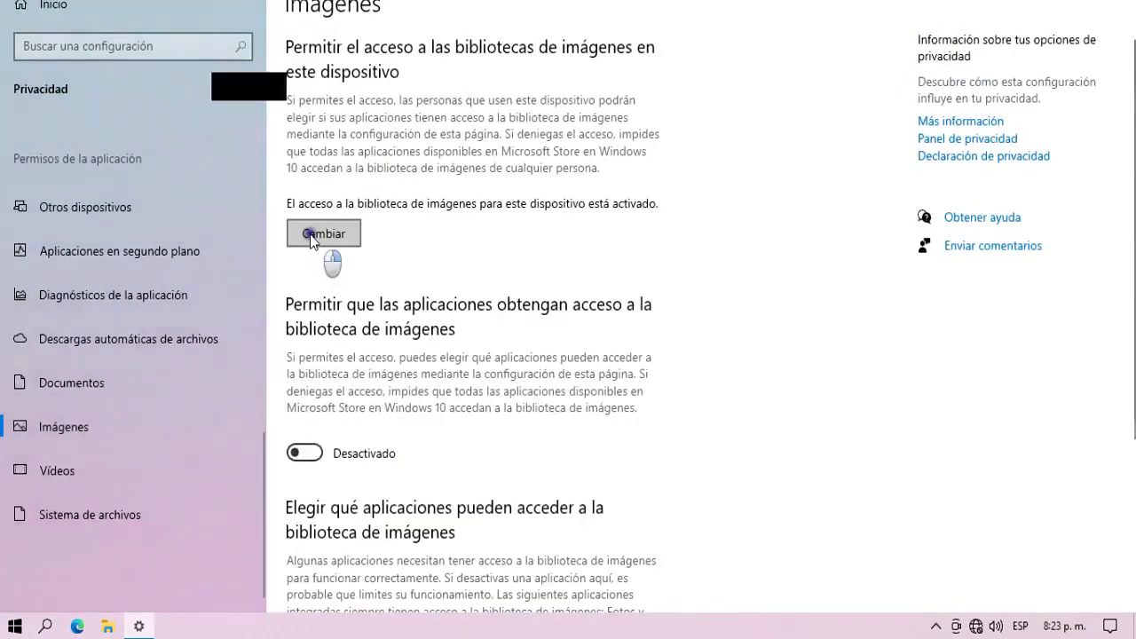
pyautogui.click(254, 164)
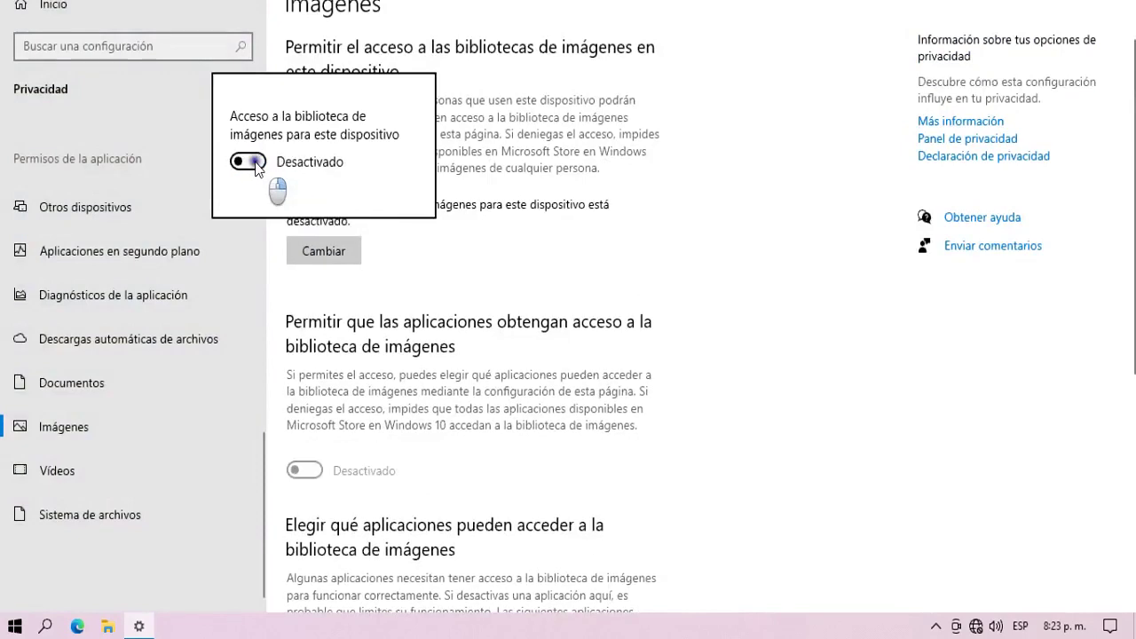
pyautogui.click(138, 457)
# Turn off this device's access to the videos library and to the file system.
pyautogui.click(137, 467)
pyautogui.click(327, 235)
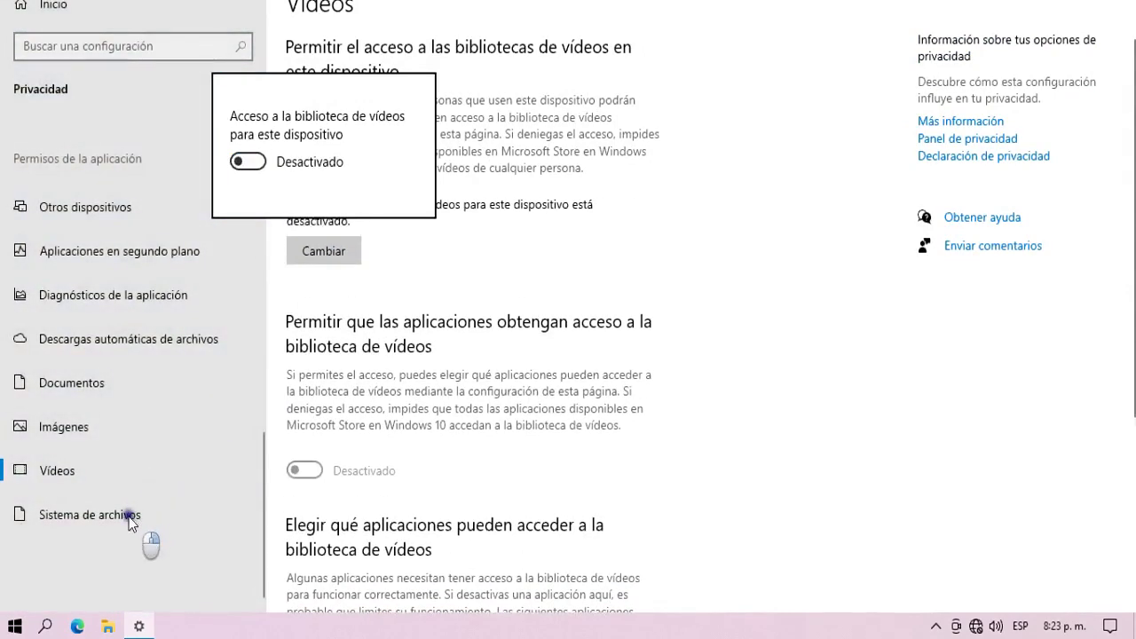
pyautogui.click(135, 513)
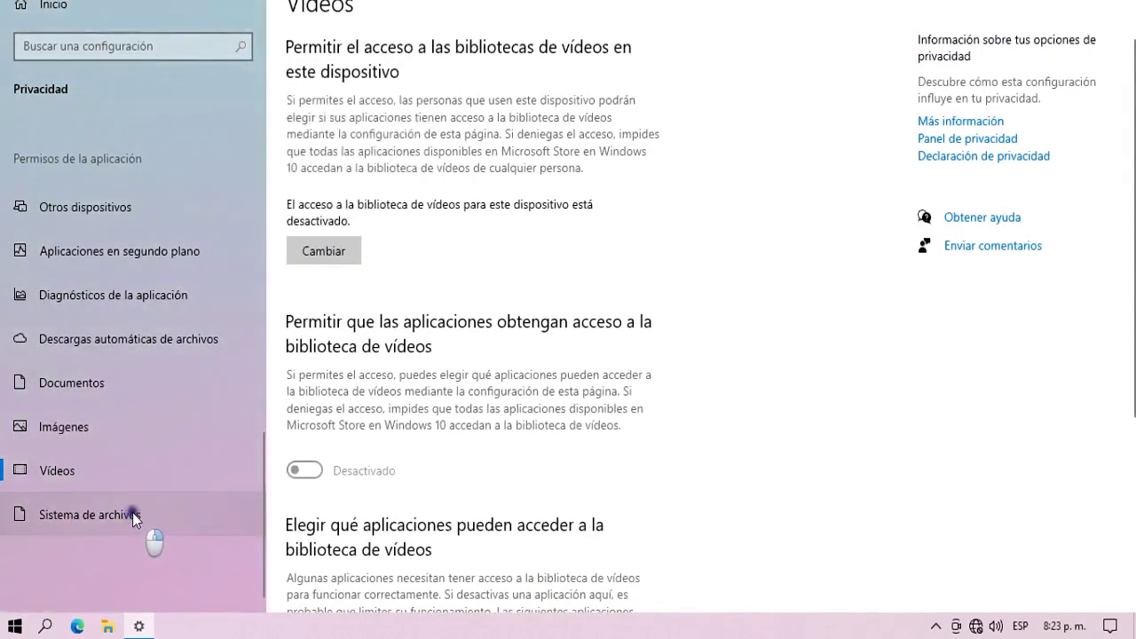
pyautogui.click(330, 236)
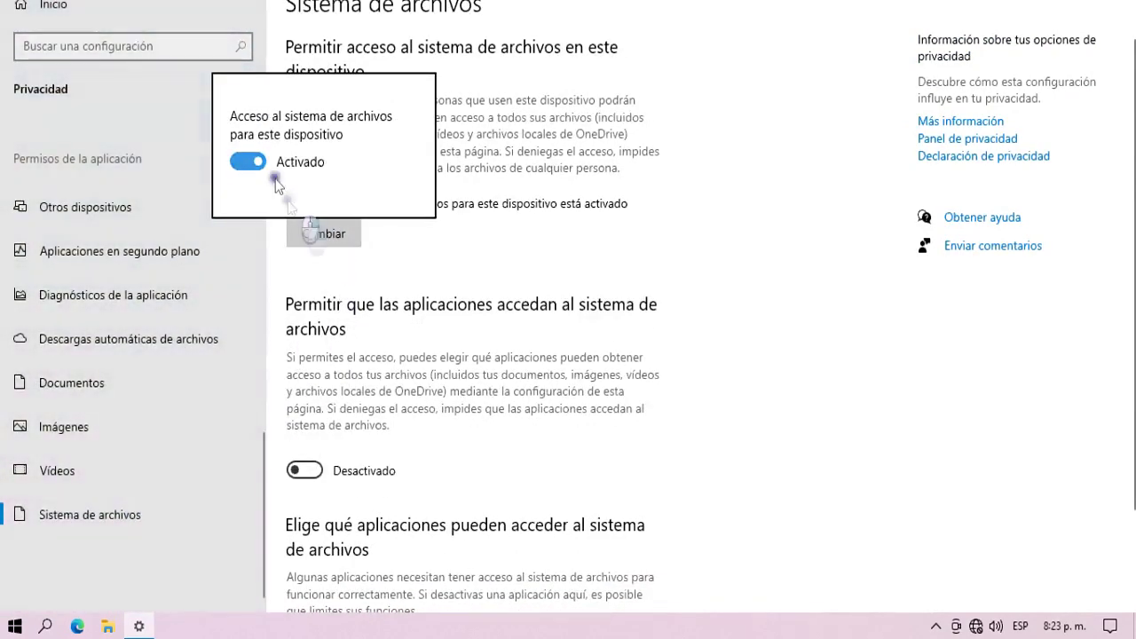
pyautogui.click(253, 162)
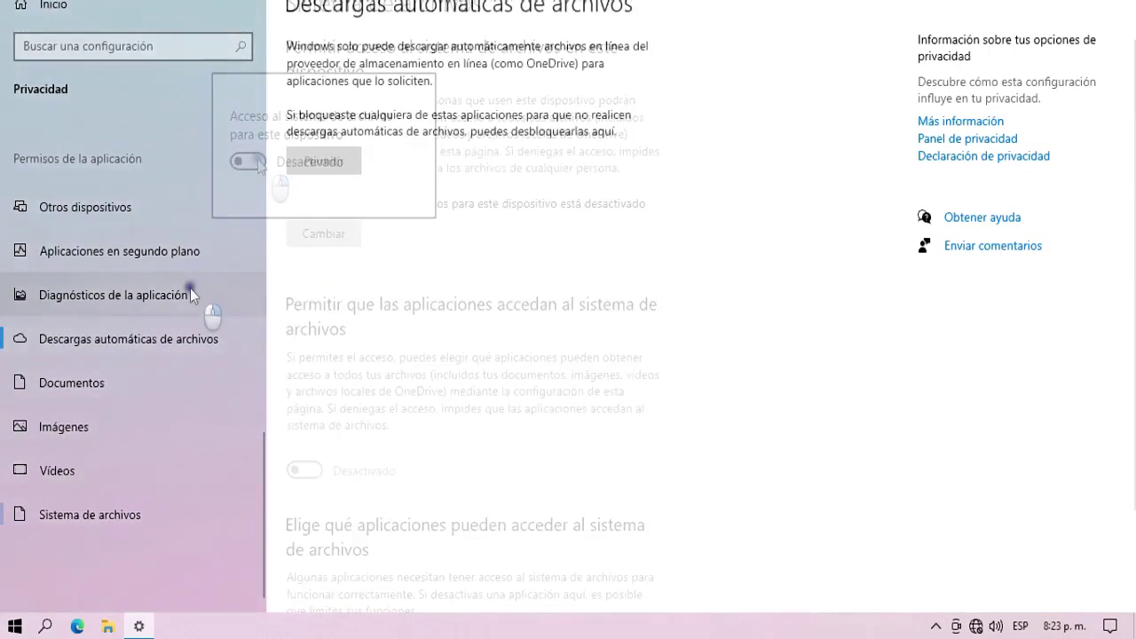
# Turn off access to app diagnostic information for this device.
pyautogui.click(188, 291)
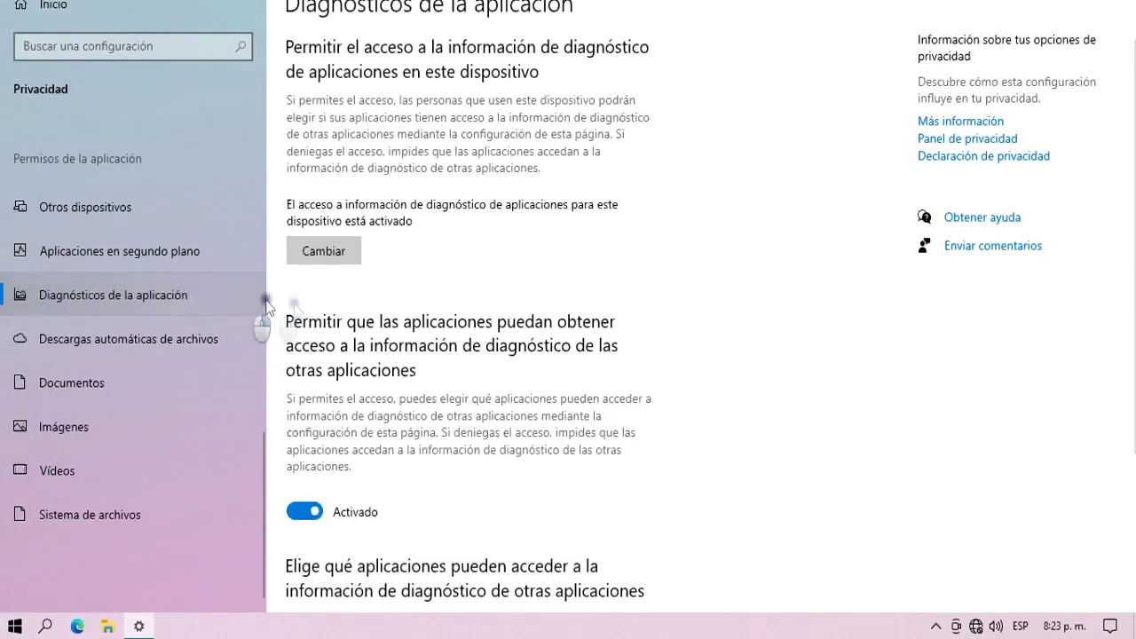
pyautogui.click(334, 253)
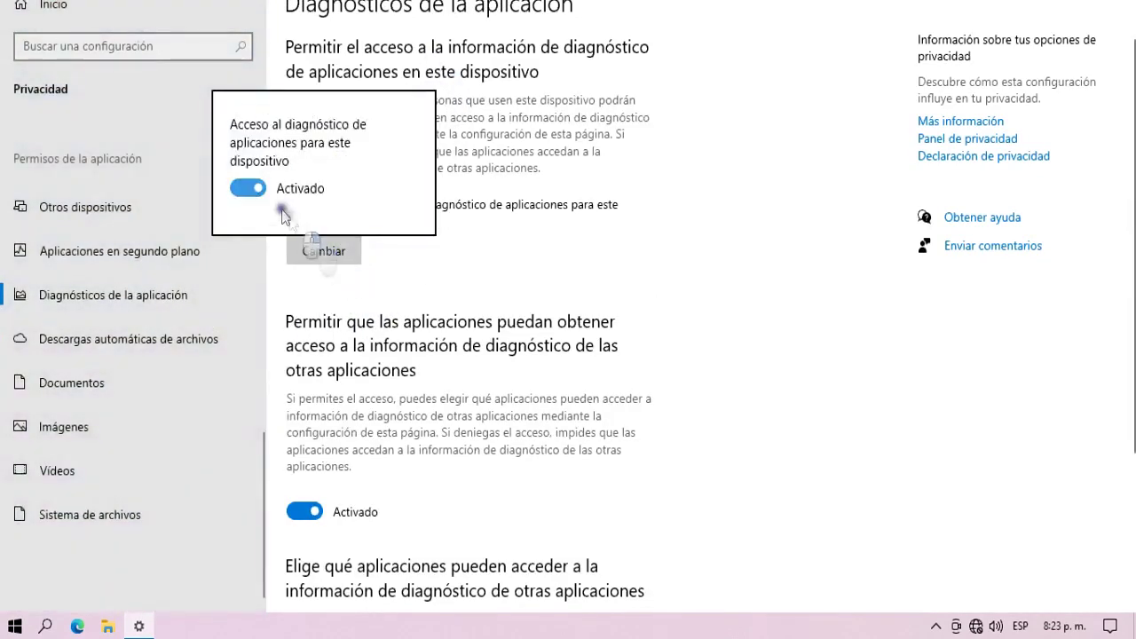
pyautogui.click(253, 191)
pyautogui.click(420, 295)
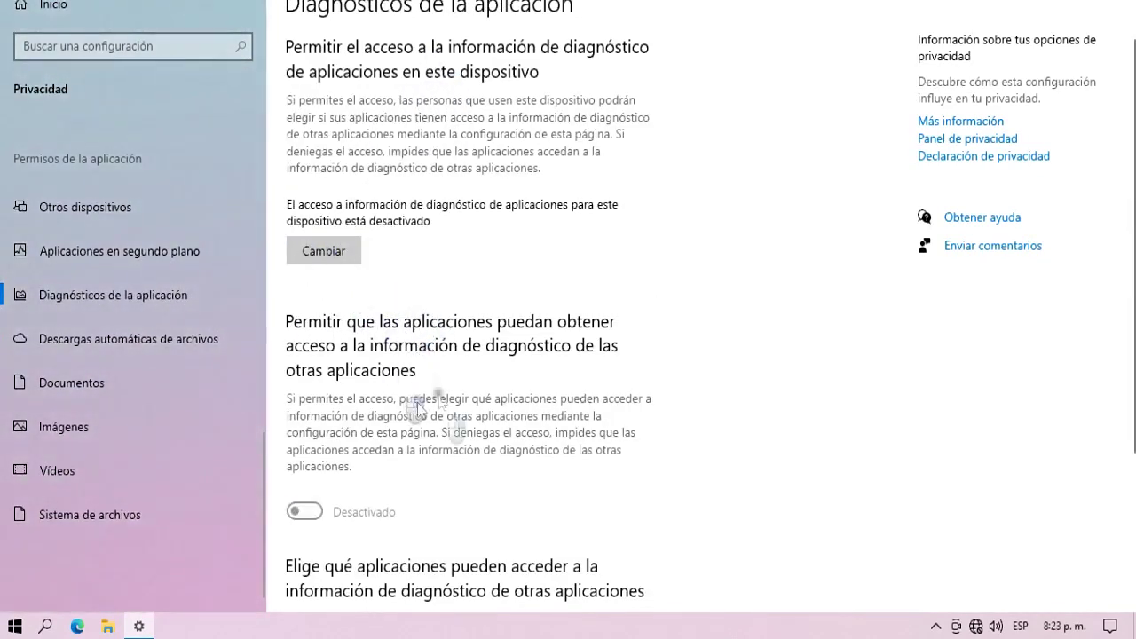
# Open the background apps permissions and check the on/off state of the listed apps.
pyautogui.click(185, 256)
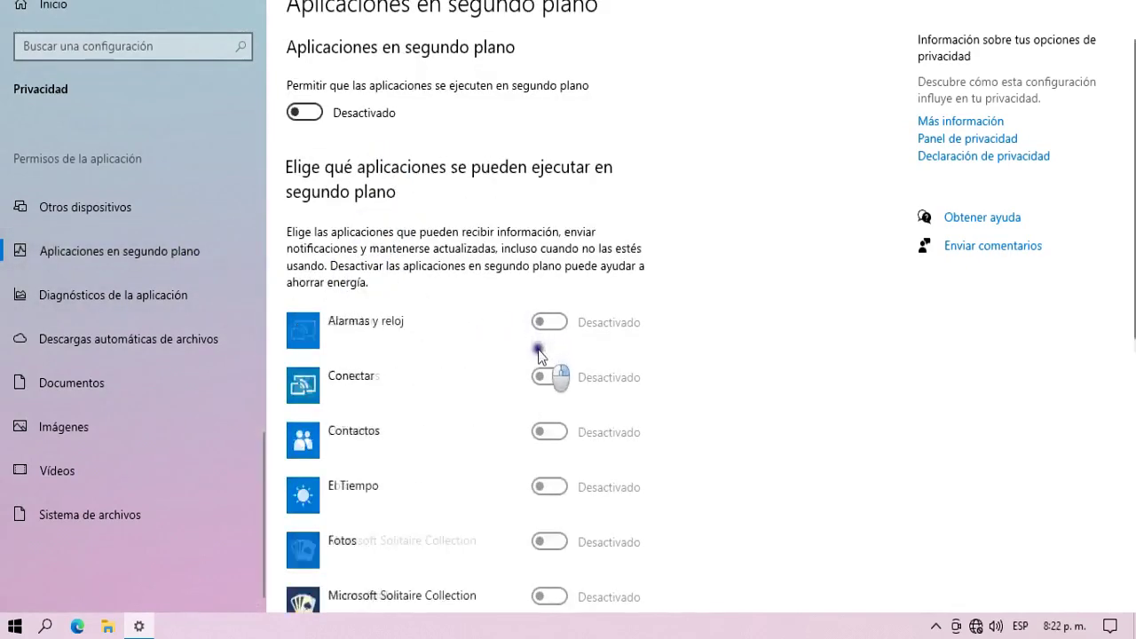
pyautogui.scroll(-5, 540, 366)
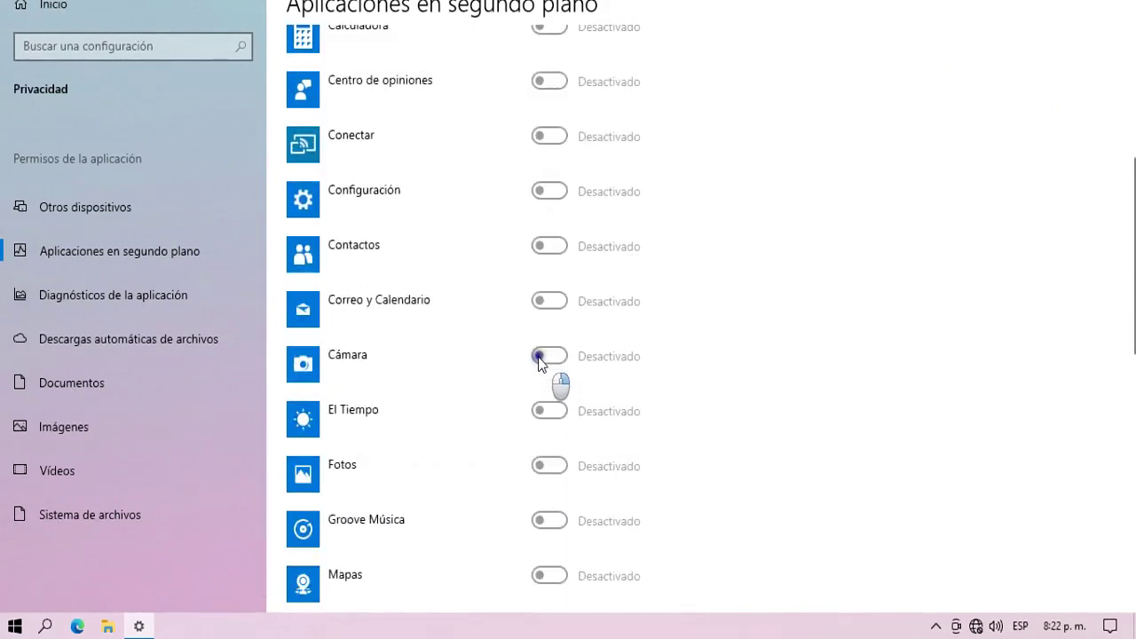
pyautogui.click(213, 256)
# Turn off communication with unpaired devices in the other devices permissions.
pyautogui.scroll(2, 227, 302)
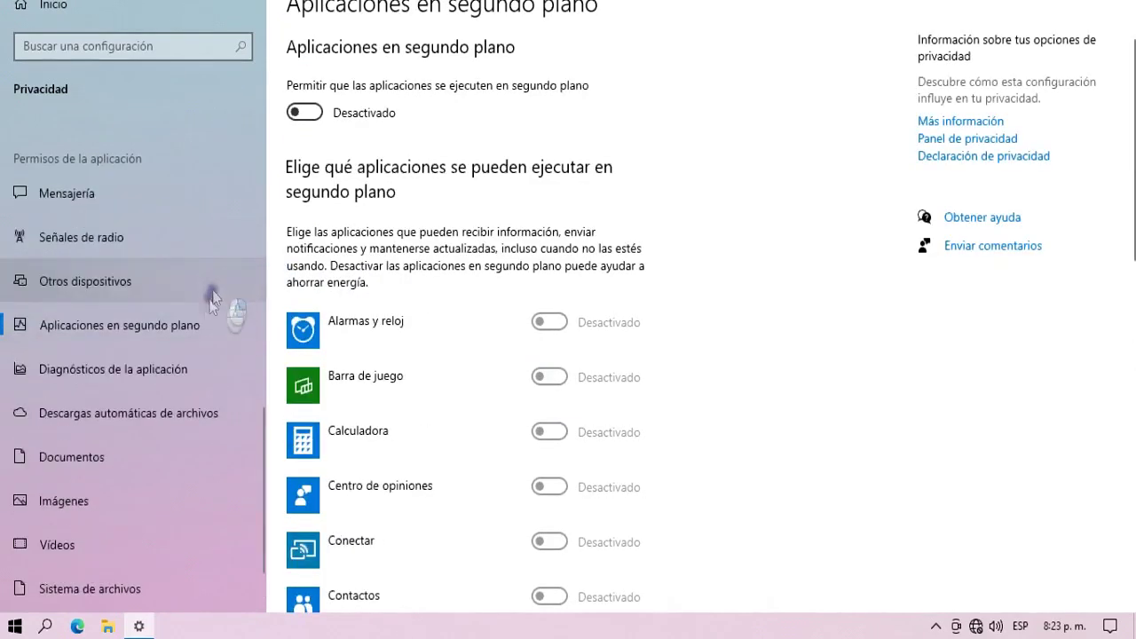
pyautogui.click(193, 281)
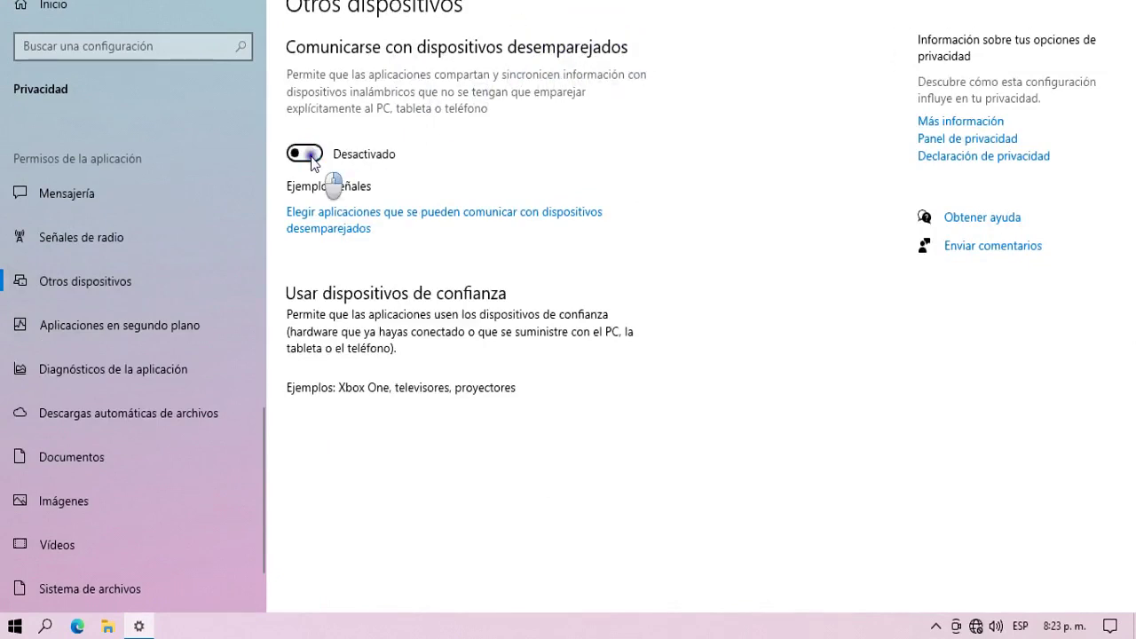
pyautogui.scroll(3, 213, 290)
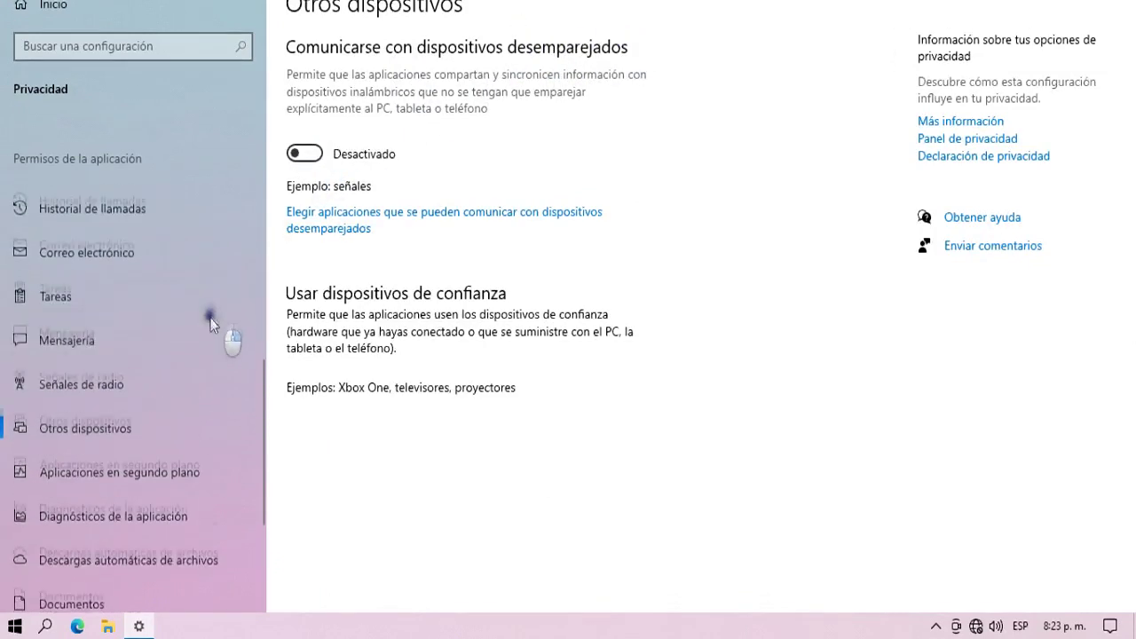
# Turn off access to control the radios on this device.
pyautogui.click(188, 390)
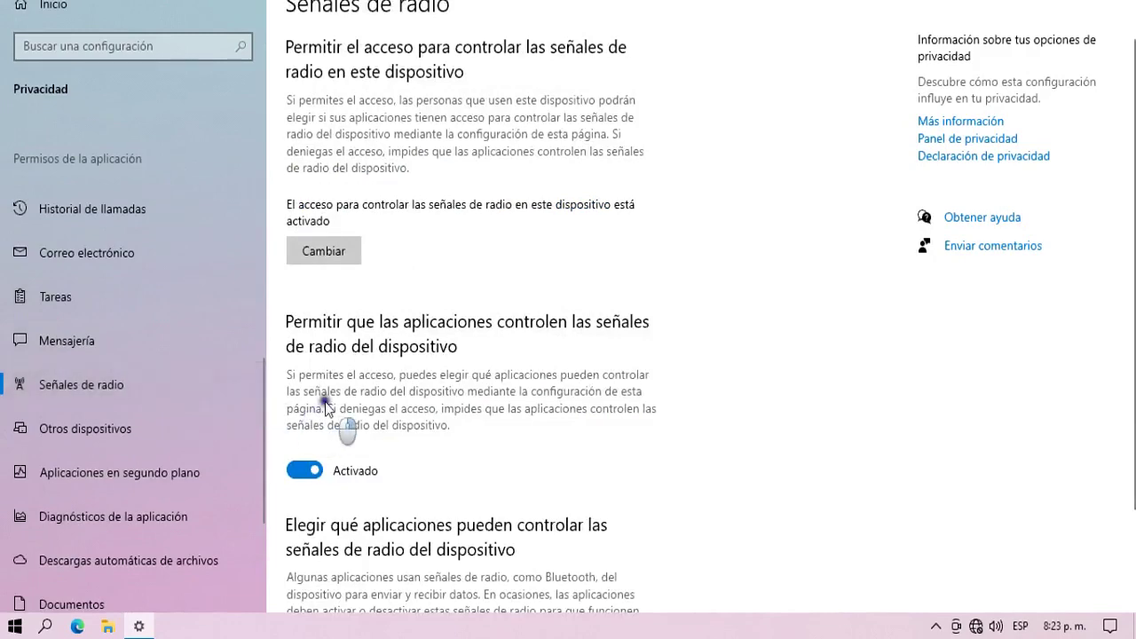
pyautogui.click(153, 381)
pyautogui.click(339, 249)
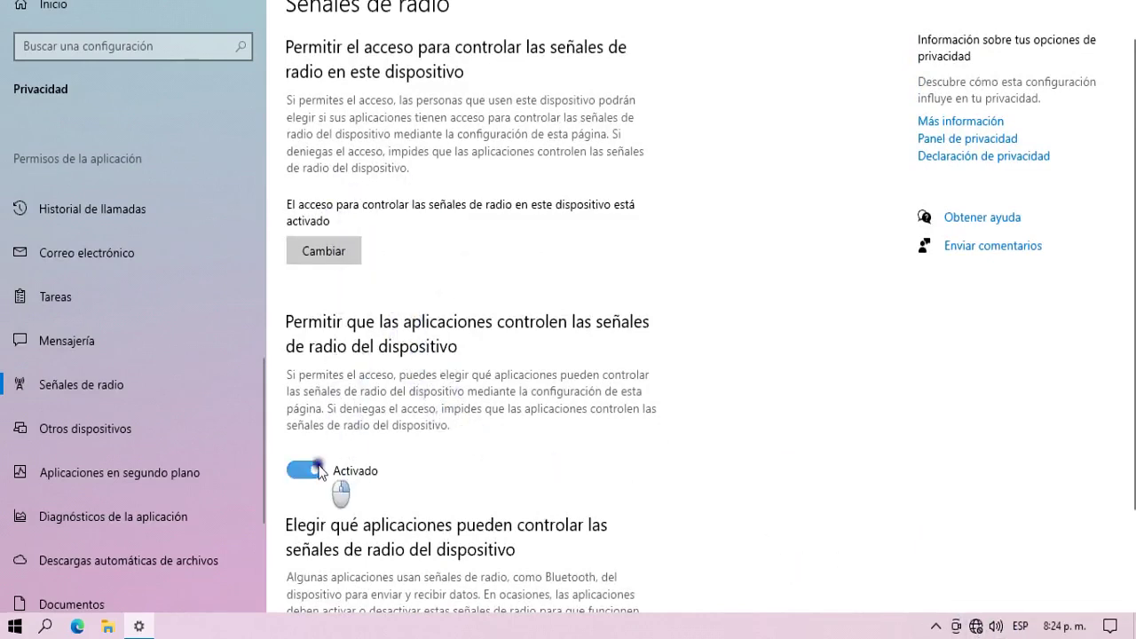
pyautogui.click(324, 250)
pyautogui.click(247, 179)
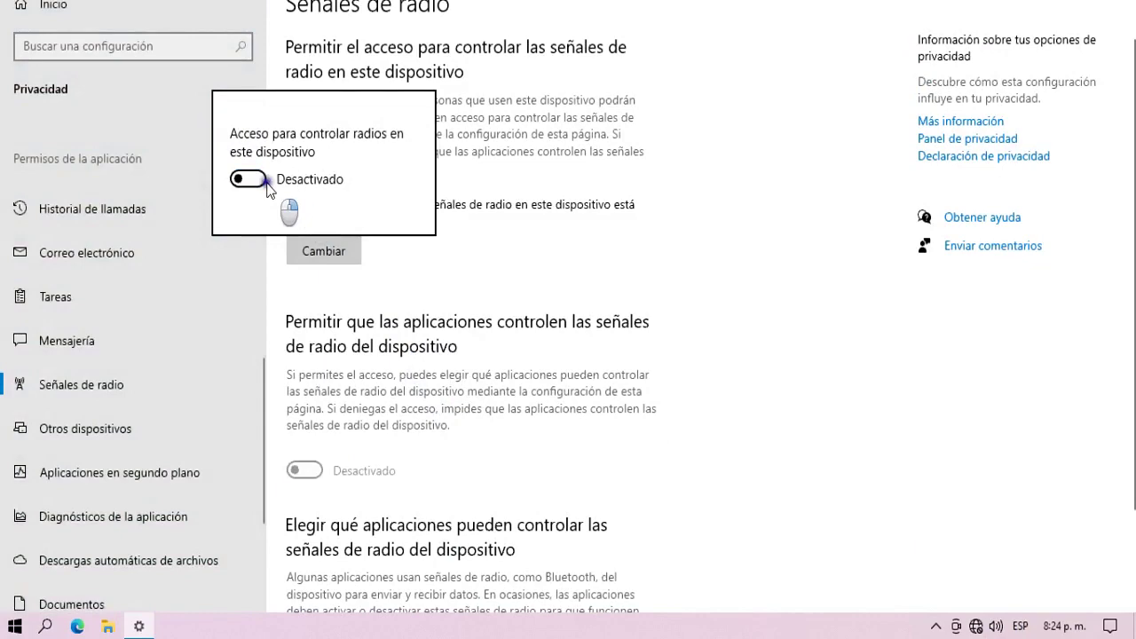
# Turn off this device's access to messaging and to tasks.
pyautogui.click(199, 337)
pyautogui.click(169, 343)
pyautogui.click(334, 230)
pyautogui.click(248, 161)
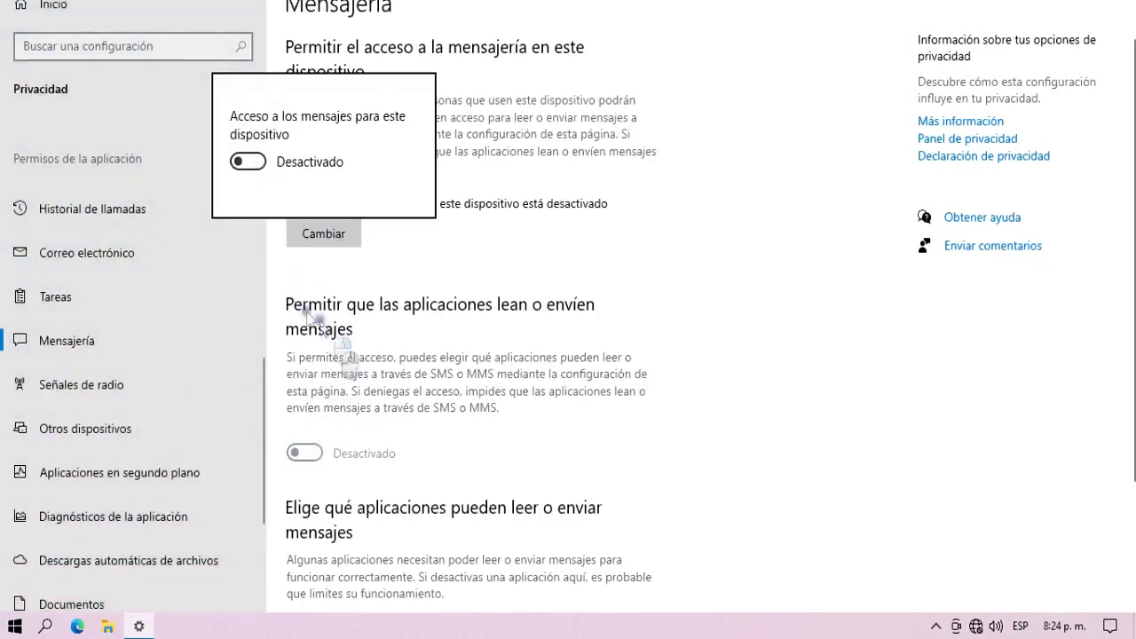
pyautogui.click(139, 299)
pyautogui.click(104, 304)
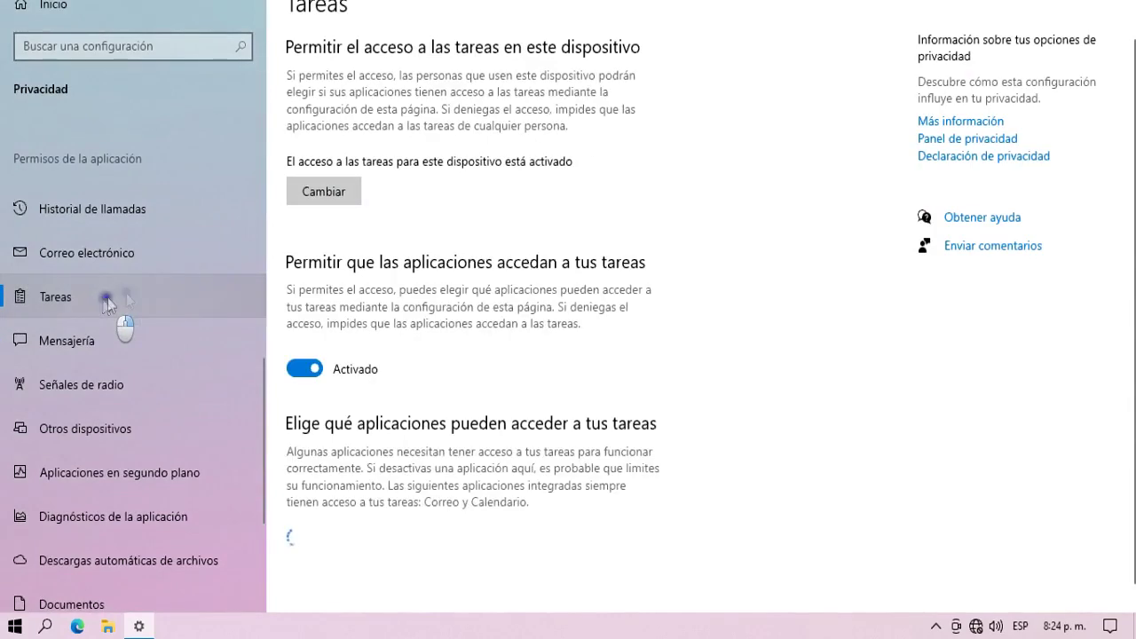
pyautogui.click(325, 192)
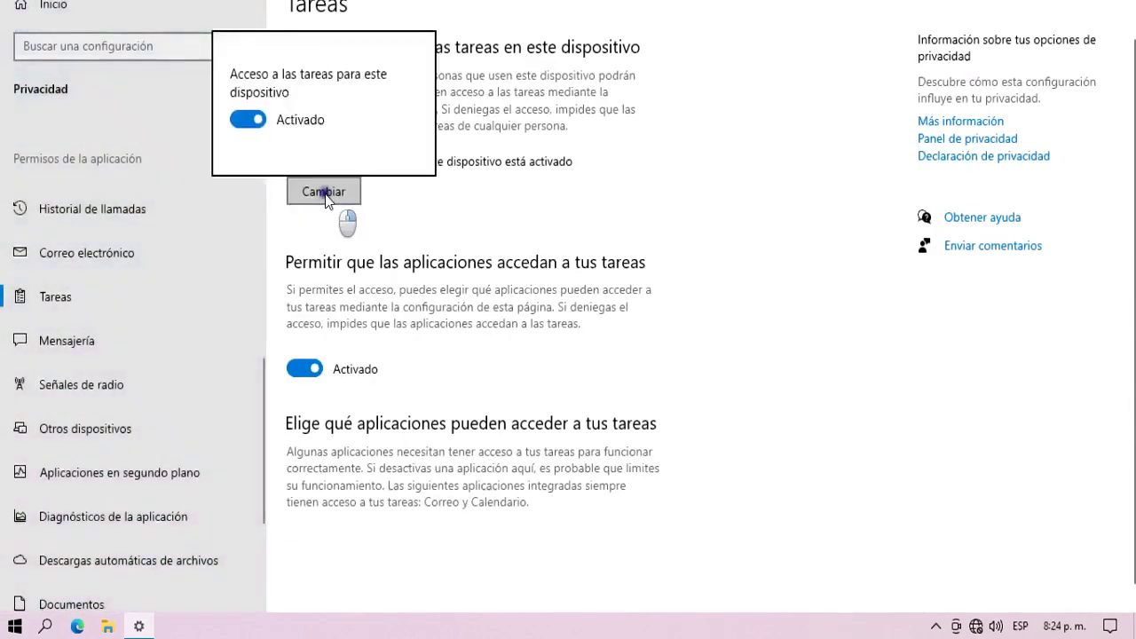
pyautogui.click(248, 119)
# Turn off this device's access to email and to the call history.
pyautogui.click(142, 246)
pyautogui.click(137, 255)
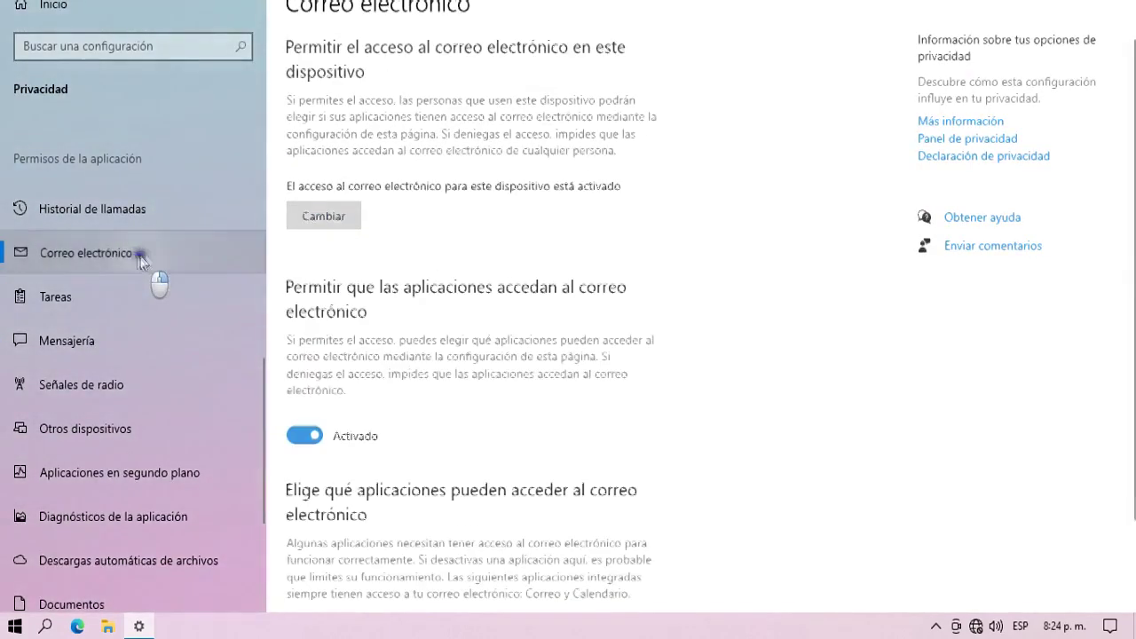
pyautogui.click(329, 216)
pyautogui.click(248, 142)
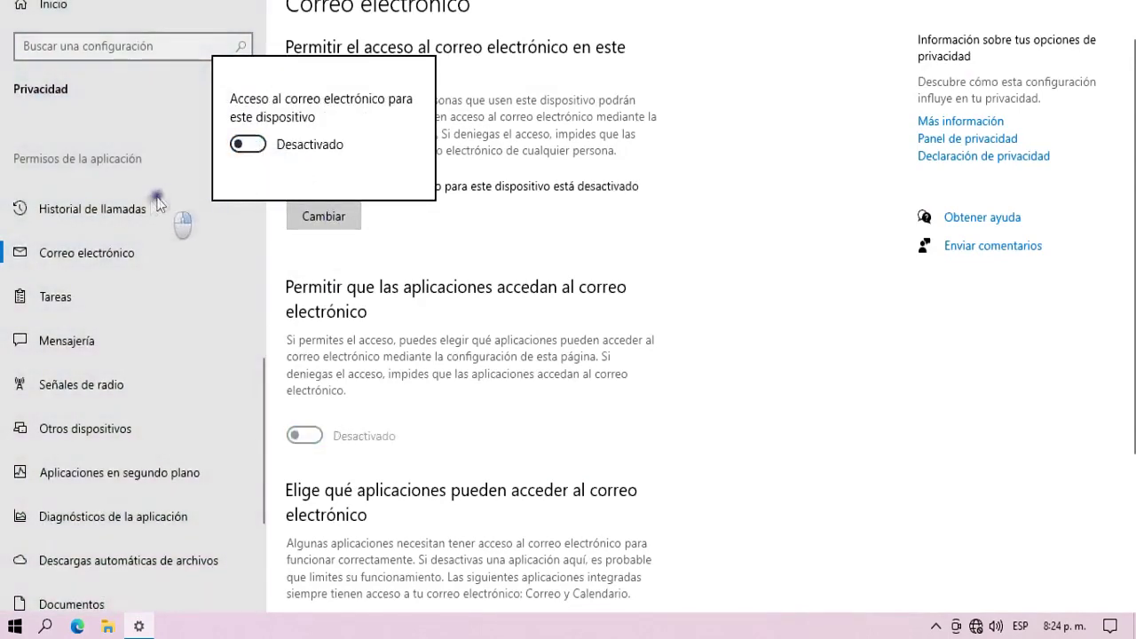
pyautogui.click(147, 226)
pyautogui.click(132, 213)
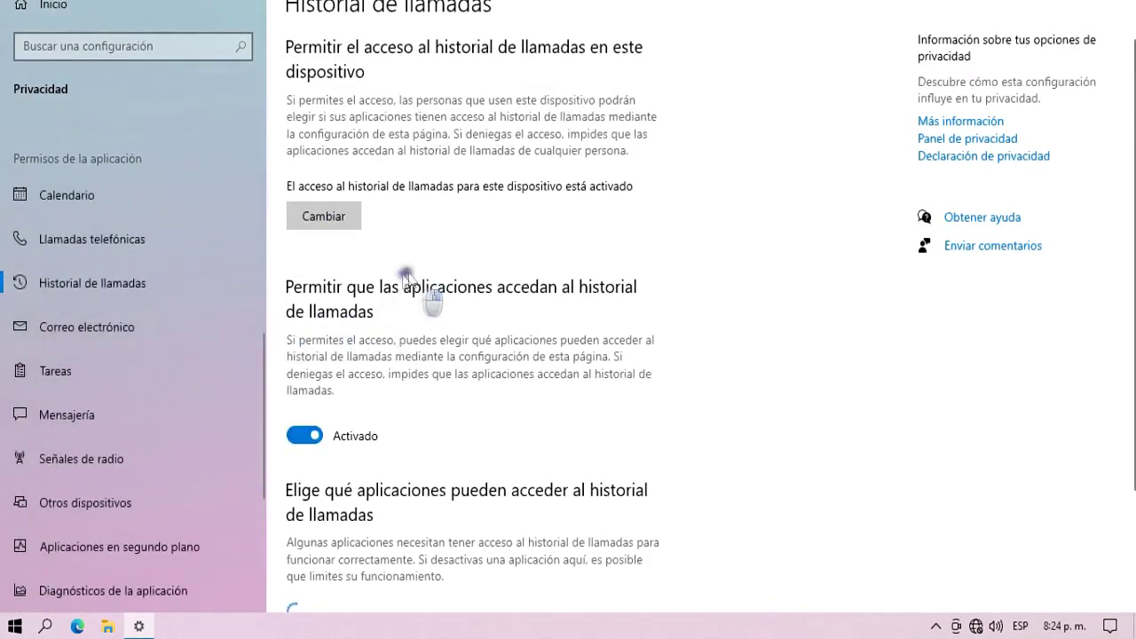
pyautogui.click(340, 217)
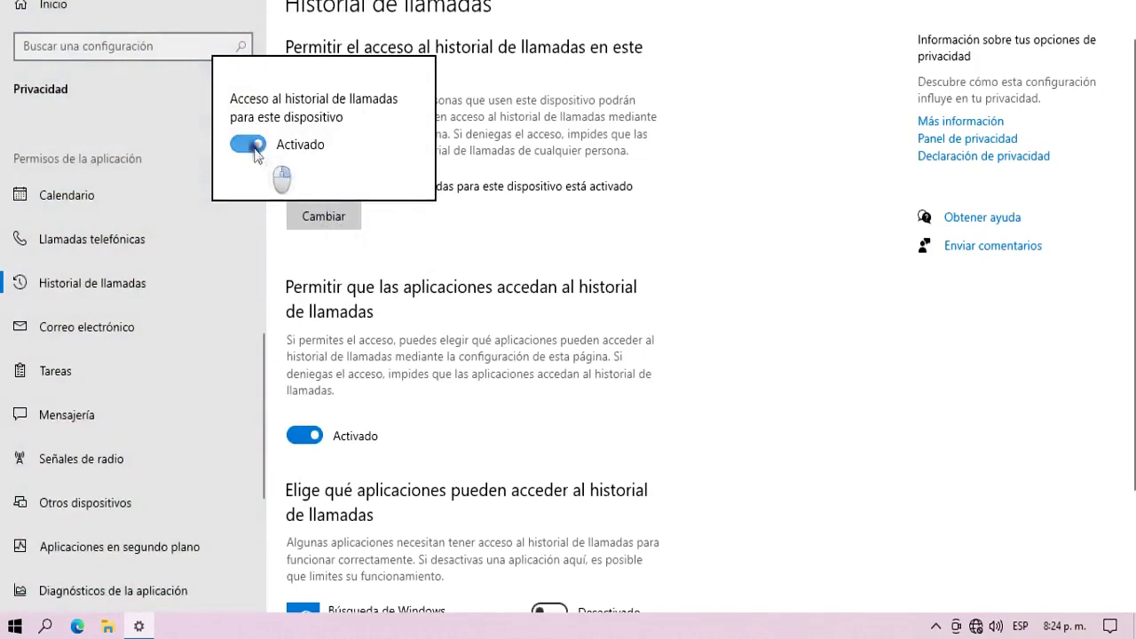
pyautogui.click(249, 145)
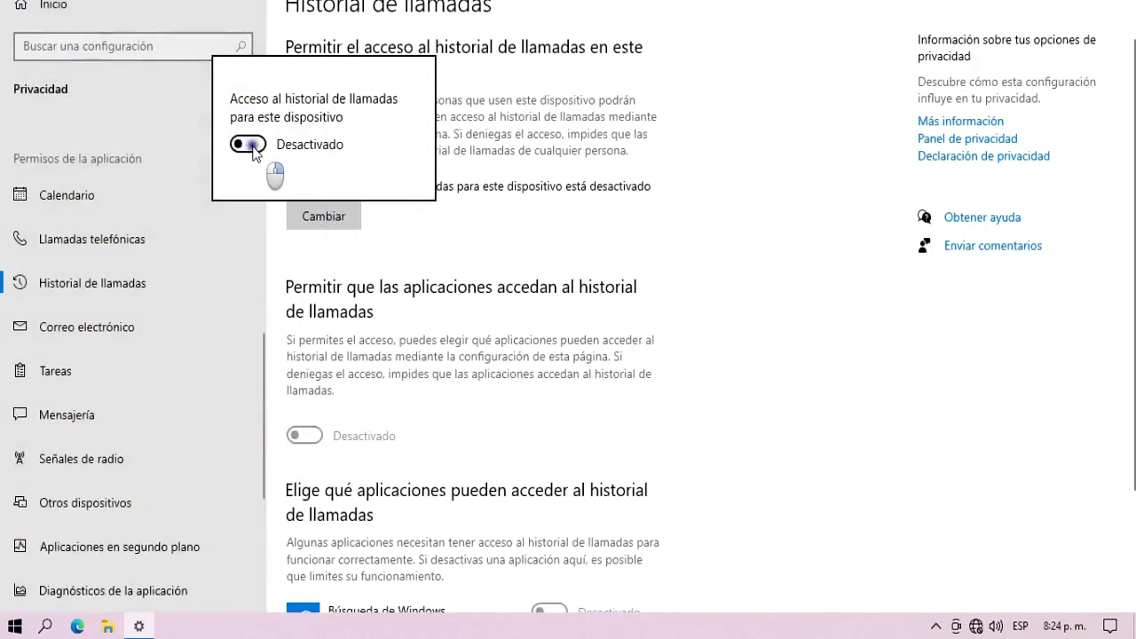
# Turn off this device's access to phone calls and to the calendar.
pyautogui.click(158, 249)
pyautogui.click(323, 245)
pyautogui.click(244, 171)
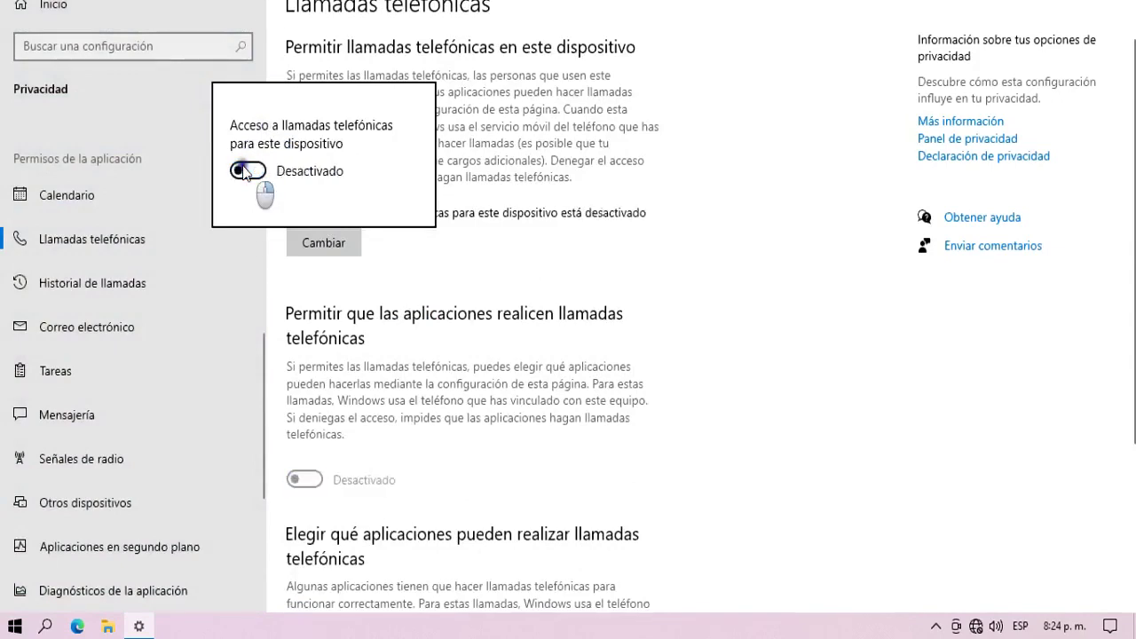
pyautogui.click(128, 201)
pyautogui.click(128, 202)
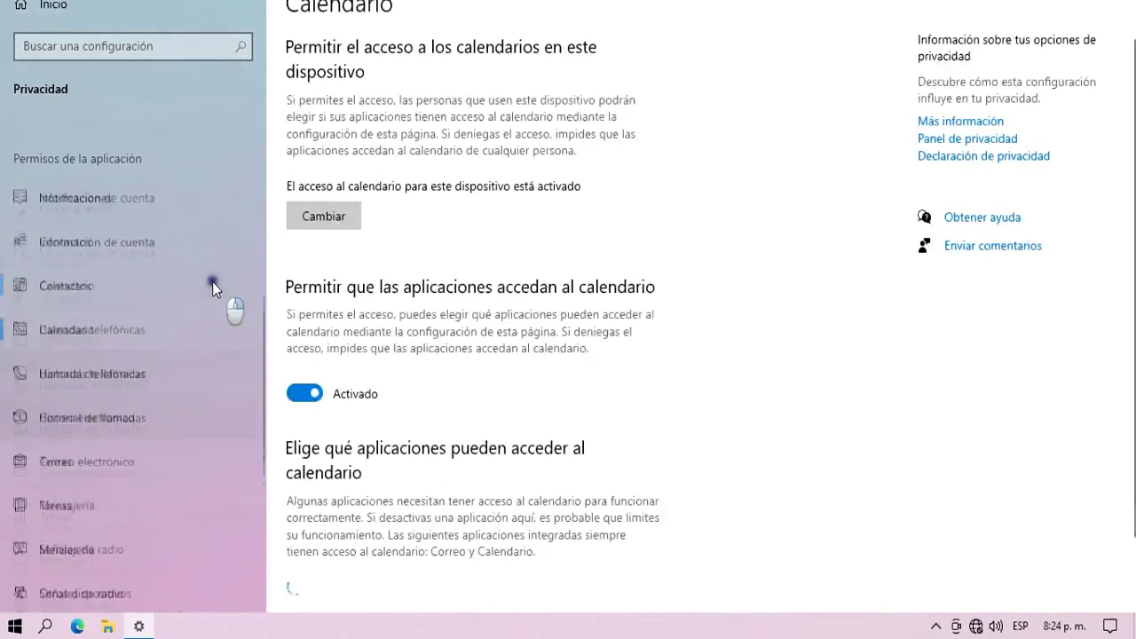
pyautogui.click(1062, 629)
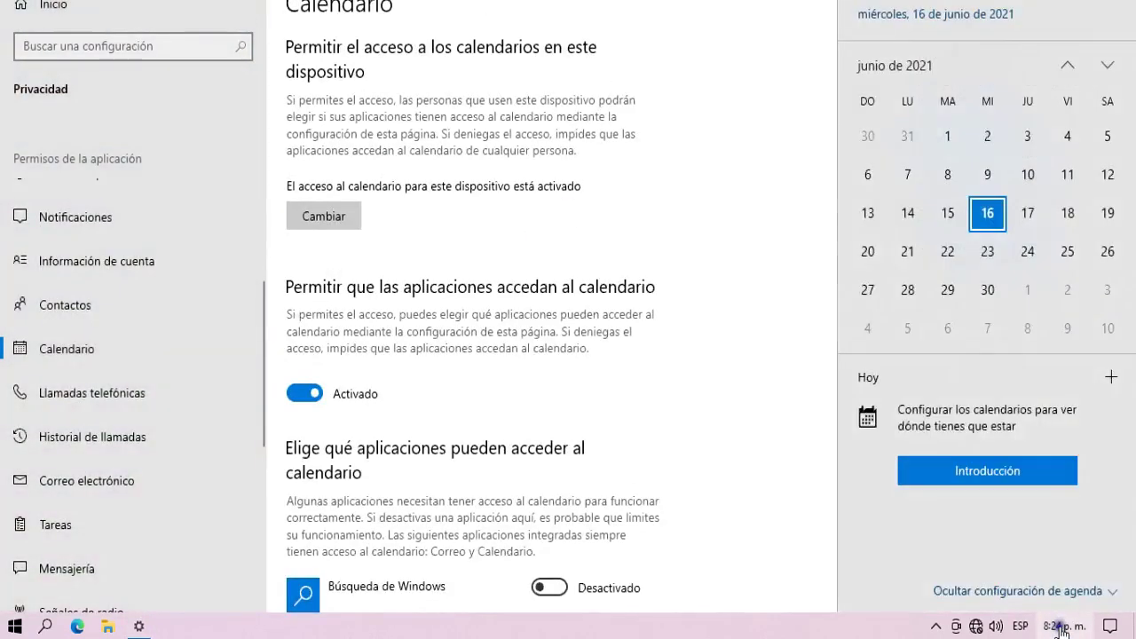
pyautogui.click(342, 223)
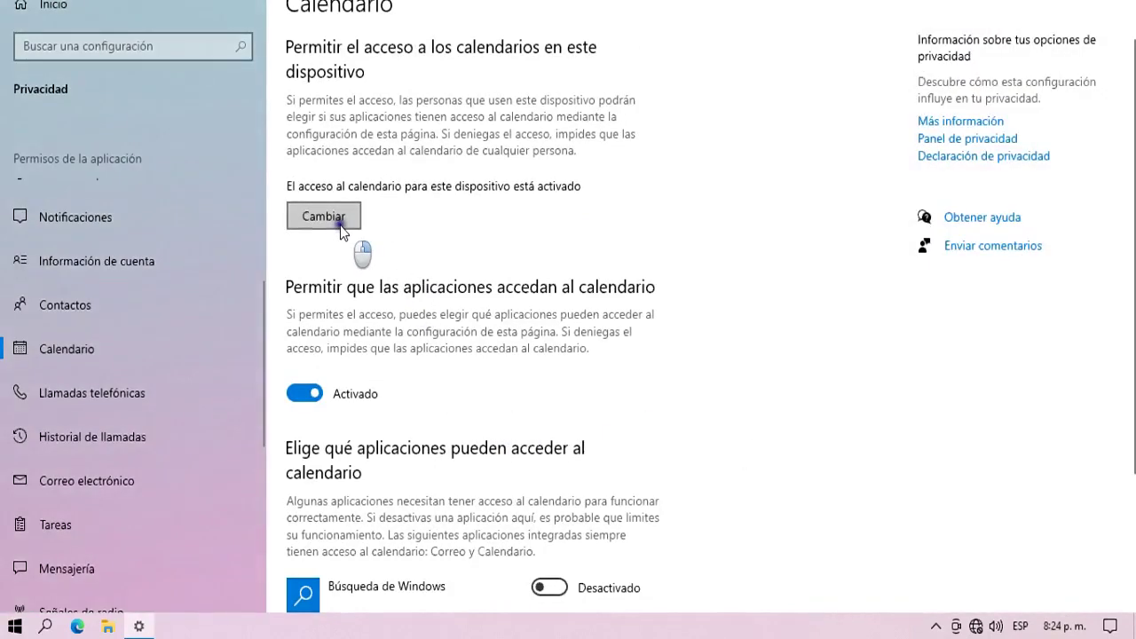
pyautogui.click(247, 143)
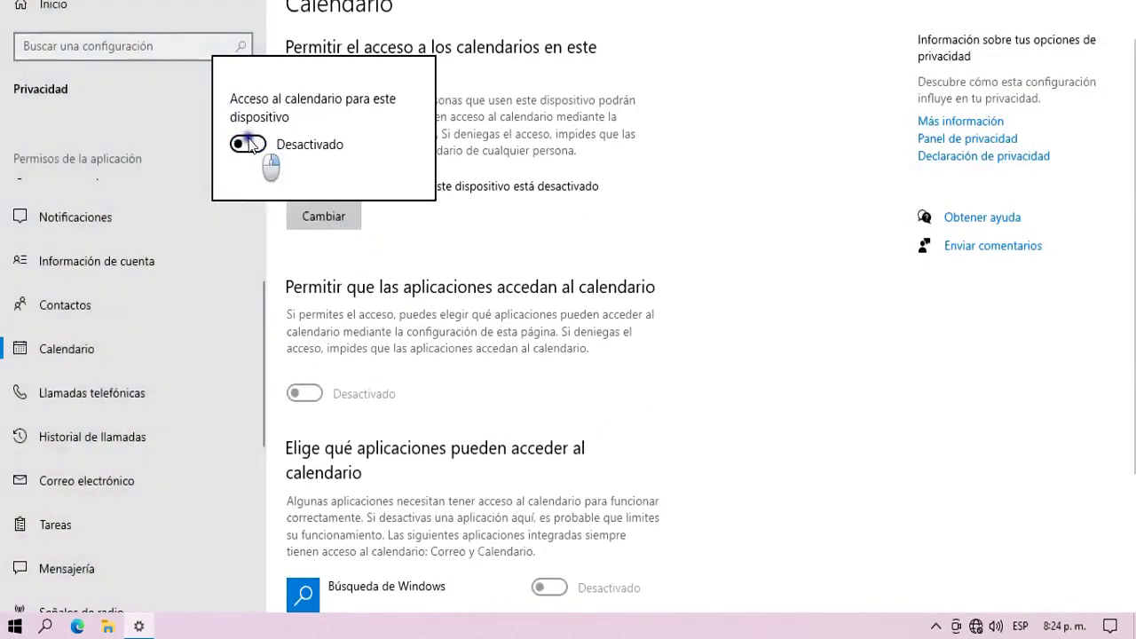
# Turn off this device's access to contacts and to account information.
pyautogui.click(132, 305)
pyautogui.click(132, 305)
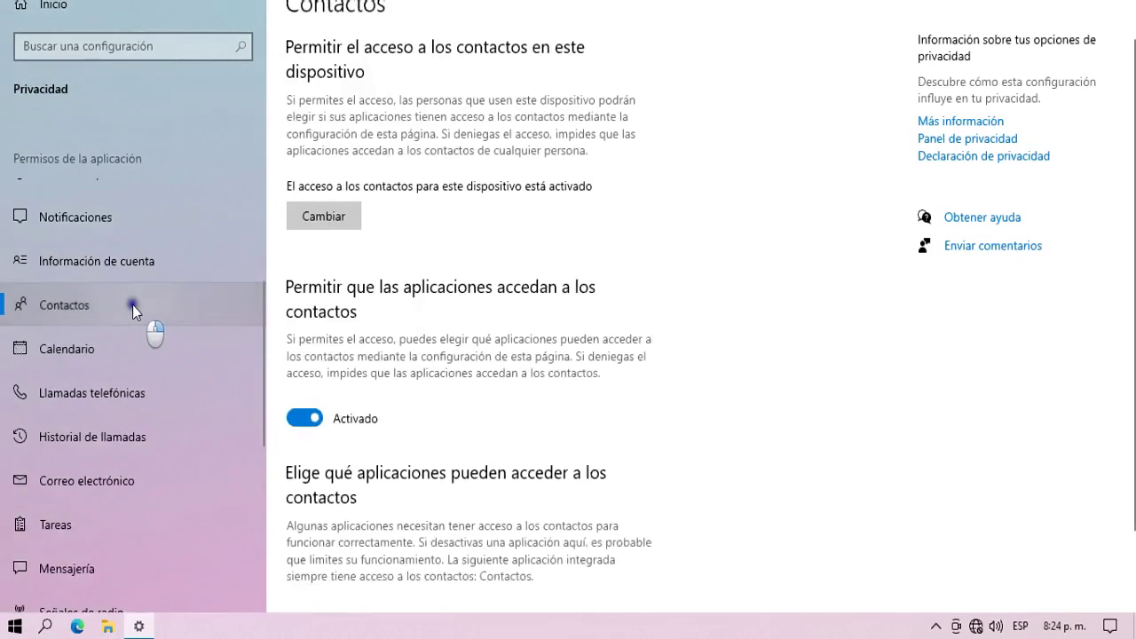
pyautogui.click(356, 230)
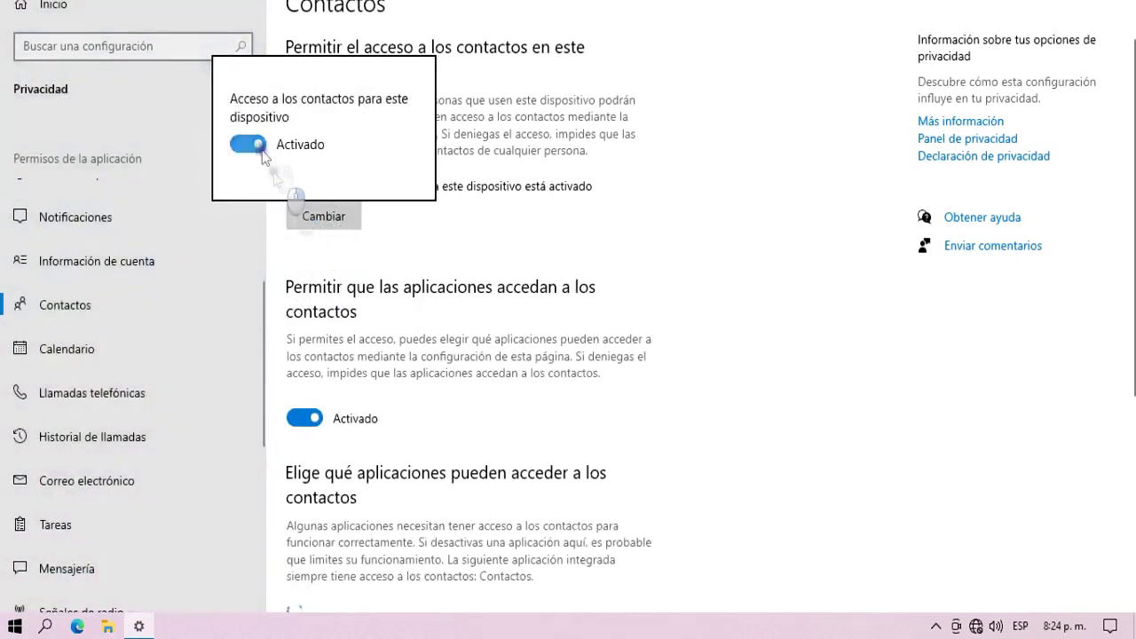
pyautogui.click(251, 144)
pyautogui.click(186, 258)
pyautogui.click(185, 258)
pyautogui.click(321, 231)
pyautogui.click(248, 162)
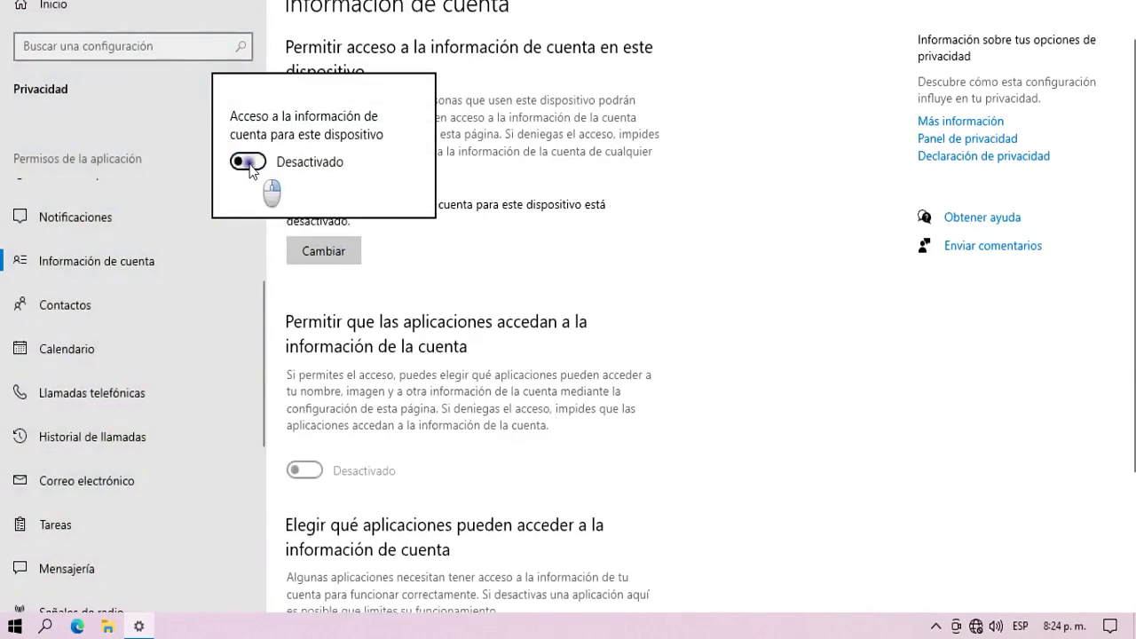
# Turn off access to user notifications for this device and open the voice activation permissions.
pyautogui.click(125, 226)
pyautogui.click(120, 220)
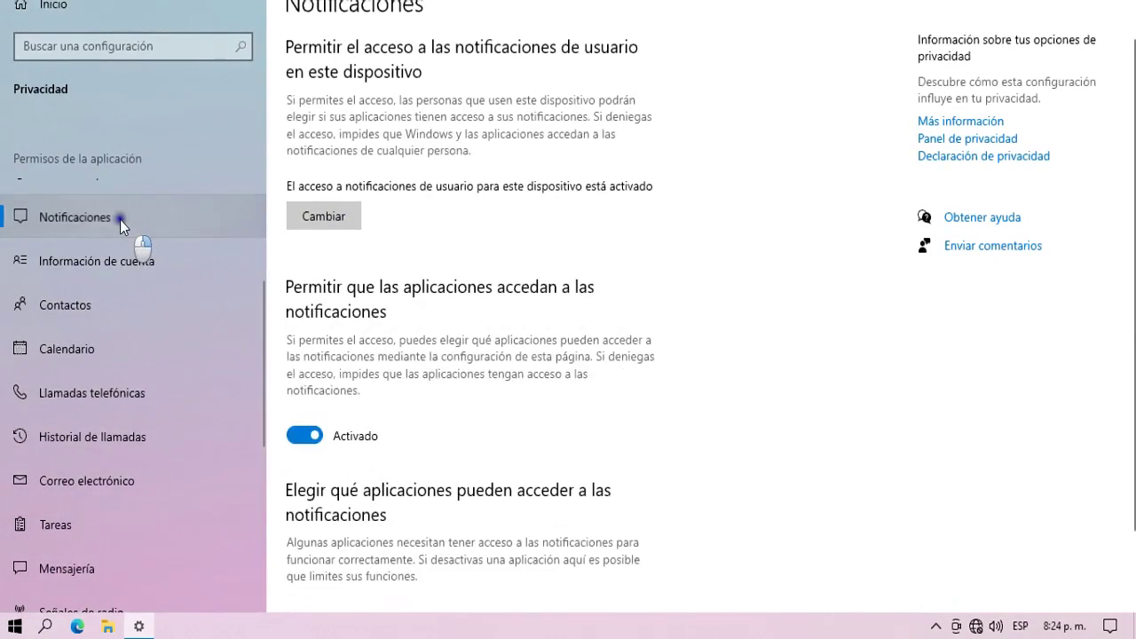
pyautogui.scroll(-2, 355, 165)
pyautogui.click(292, 131)
pyautogui.click(253, 55)
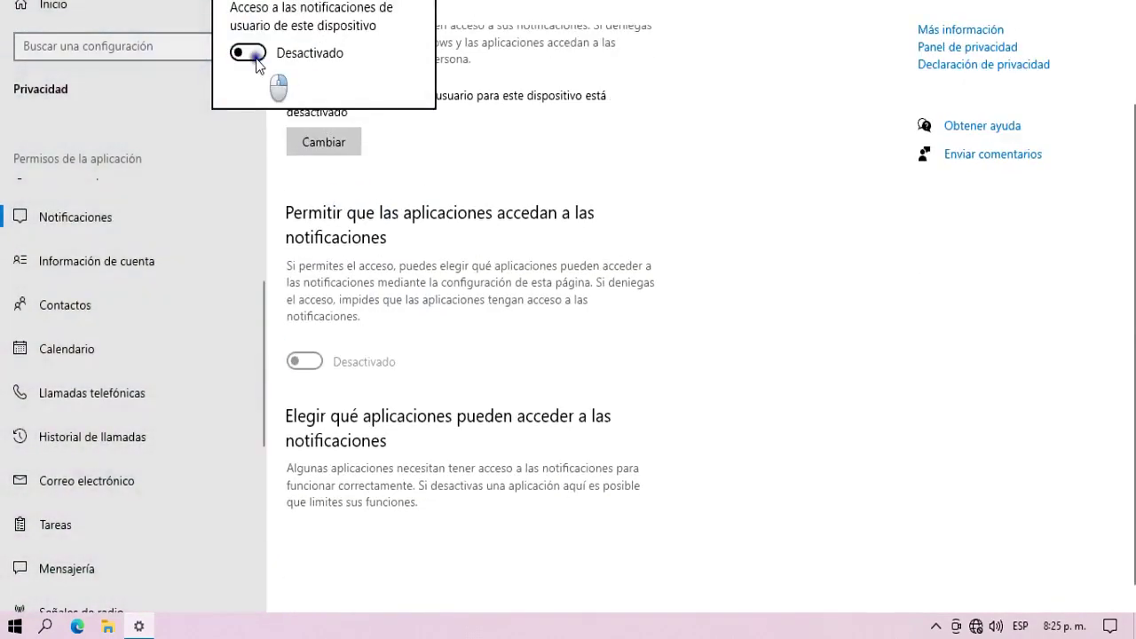
pyautogui.click(186, 401)
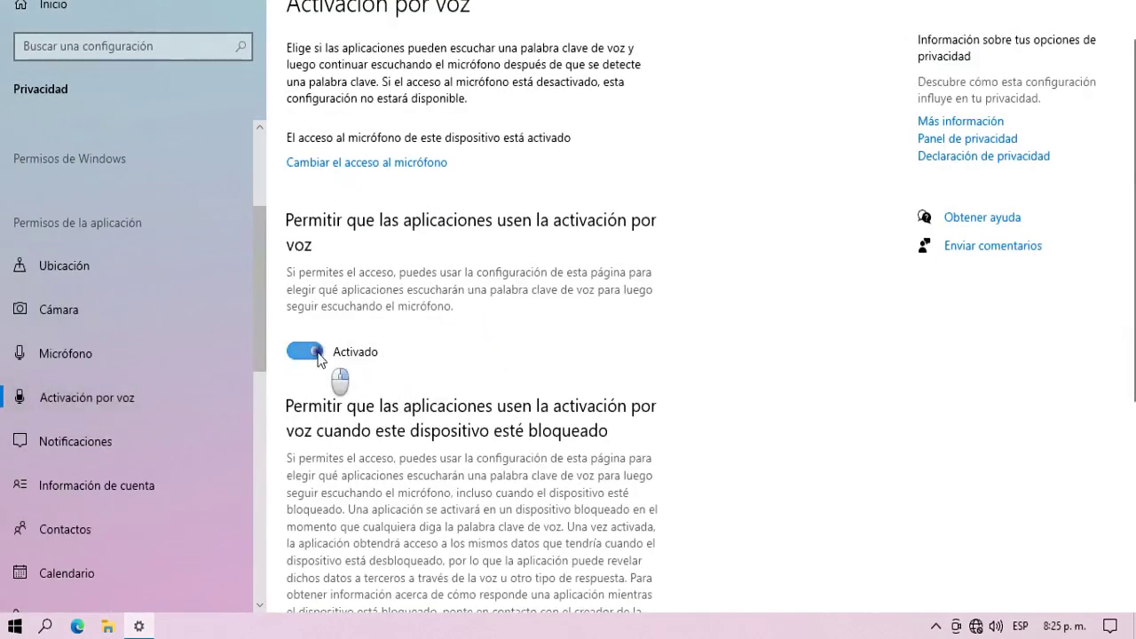
# In the microphone permissions, turn off access for the Visor 3D and Cámara apps.
pyautogui.click(138, 346)
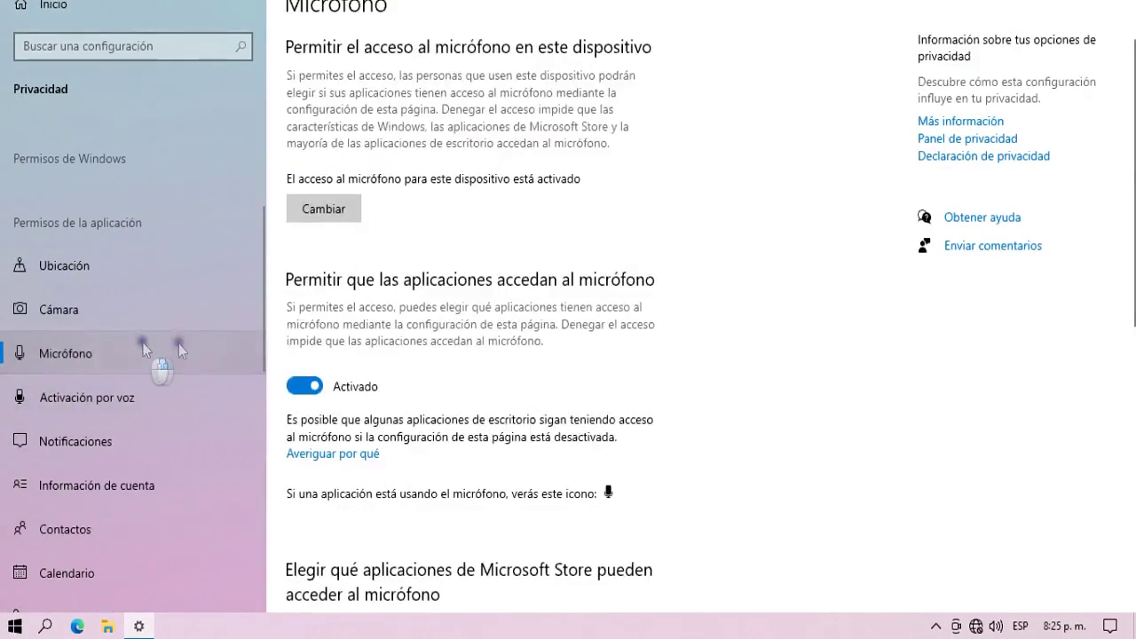
pyautogui.scroll(-5, 300, 407)
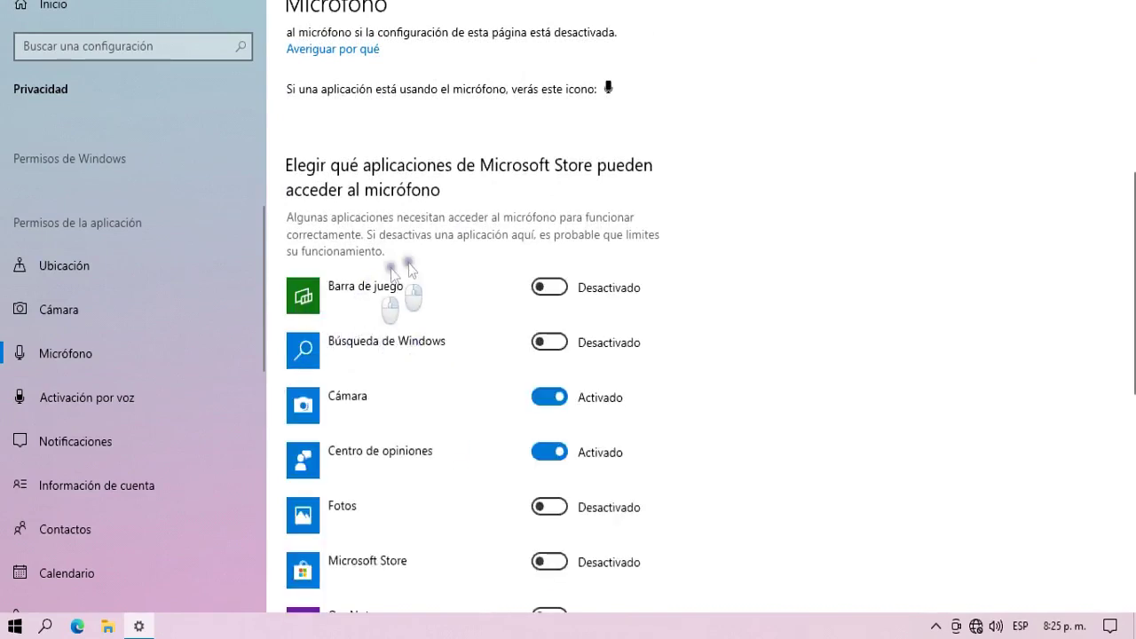
pyautogui.scroll(-3, 733, 317)
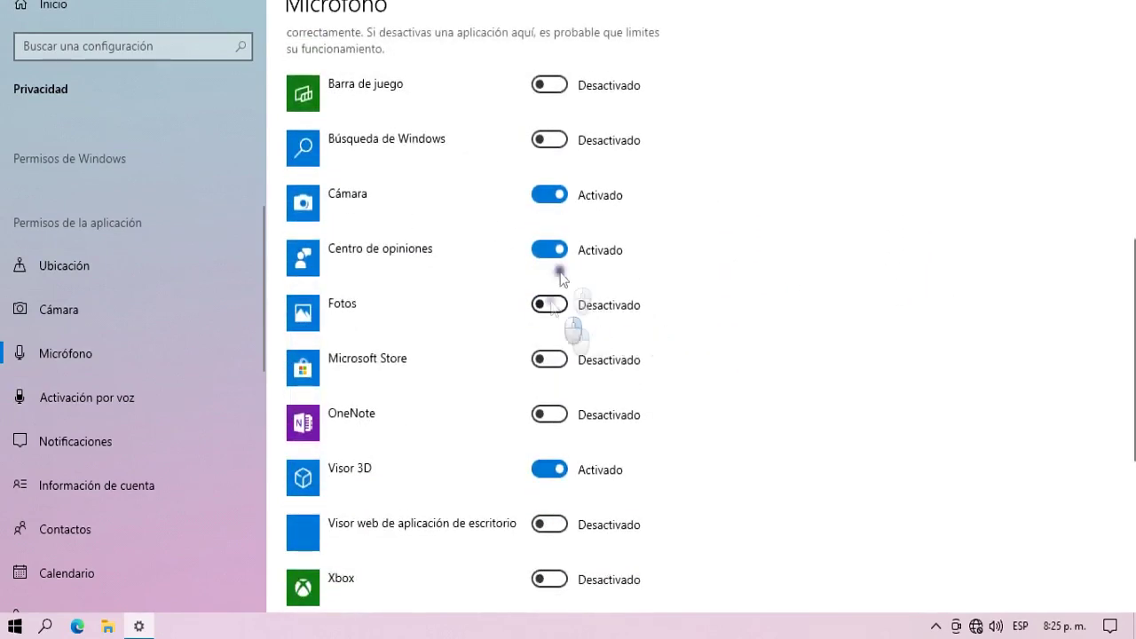
pyautogui.click(550, 469)
pyautogui.scroll(-1, 524, 414)
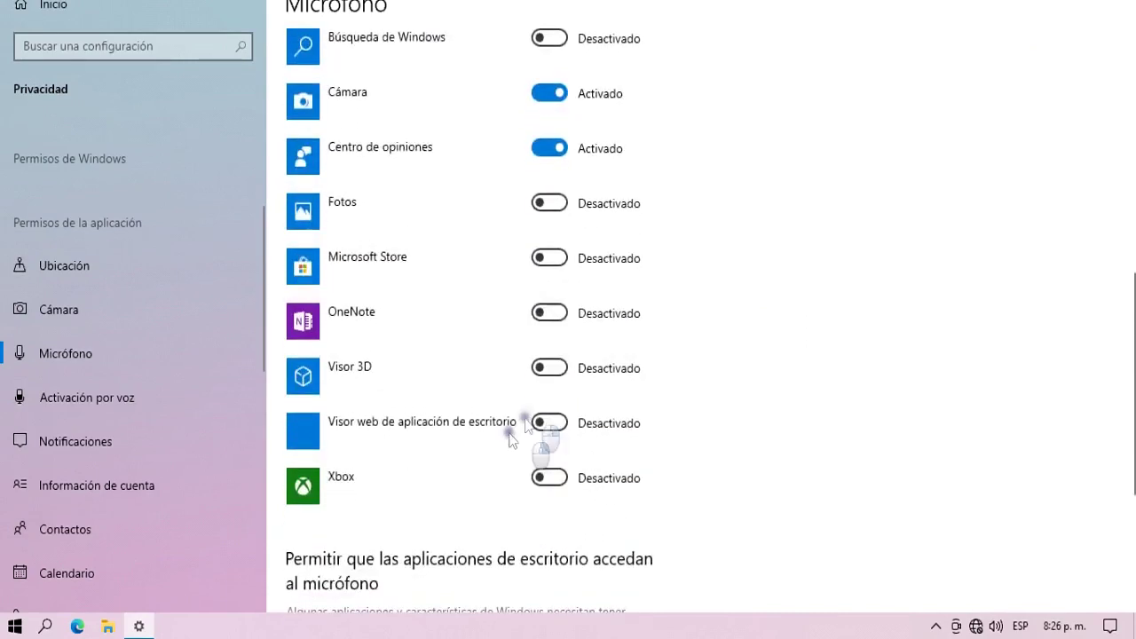
pyautogui.scroll(3, 568, 338)
pyautogui.click(553, 299)
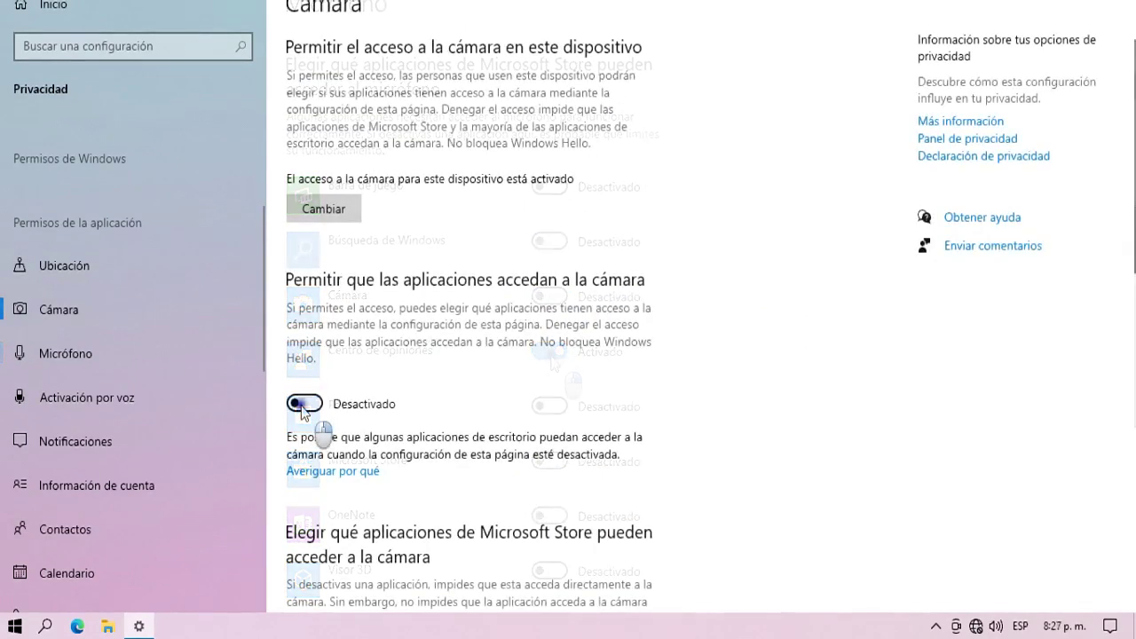
# In the camera permissions, turn on access for apps in general and turn off the Cámara app's access.
pyautogui.click(304, 405)
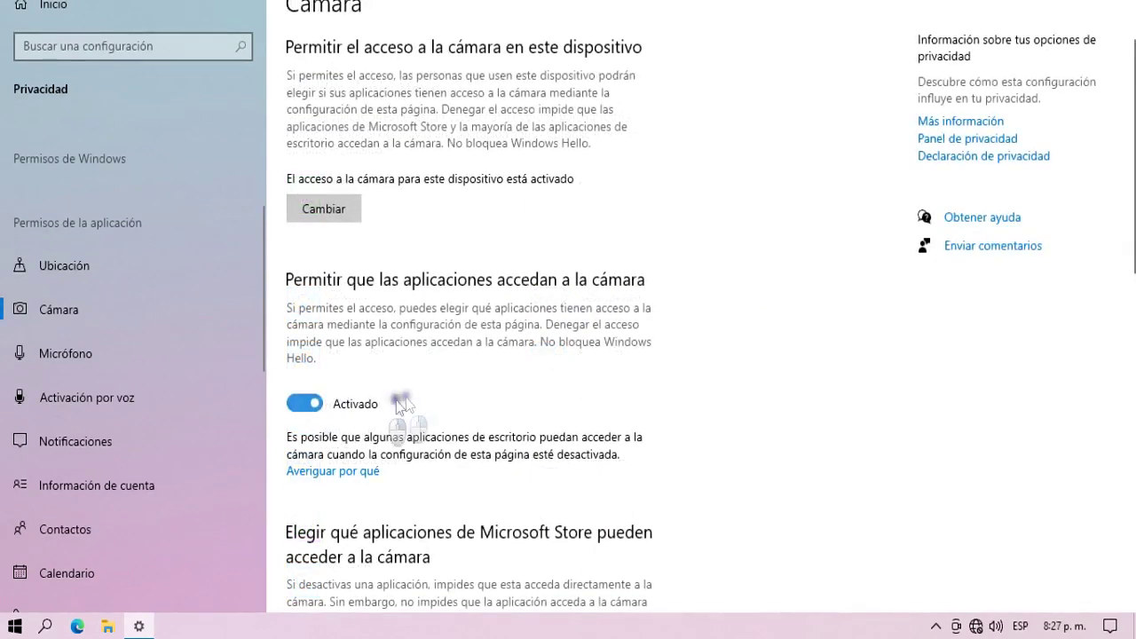
pyautogui.scroll(-6, 432, 452)
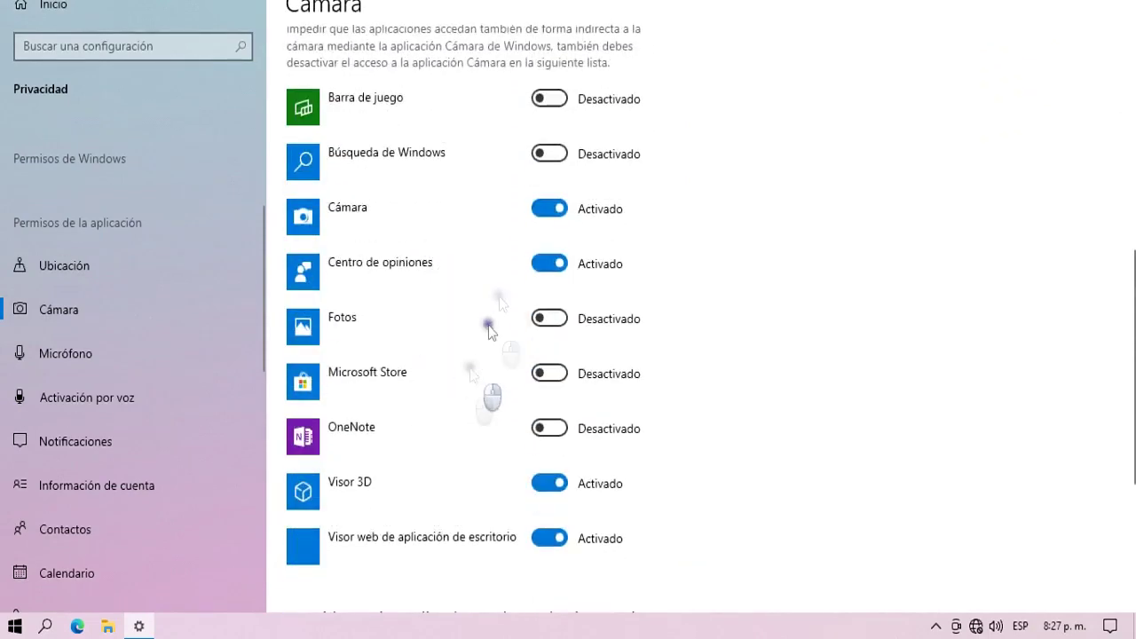
pyautogui.click(546, 217)
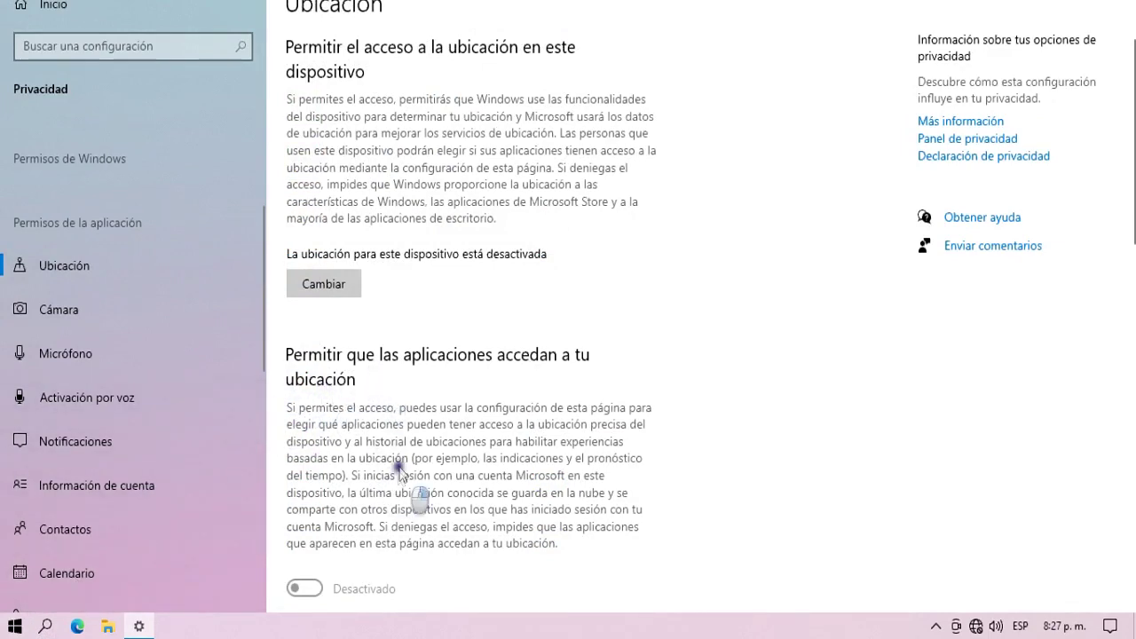
# Open the activity history settings and clear the activity history.
pyautogui.scroll(3, 204, 395)
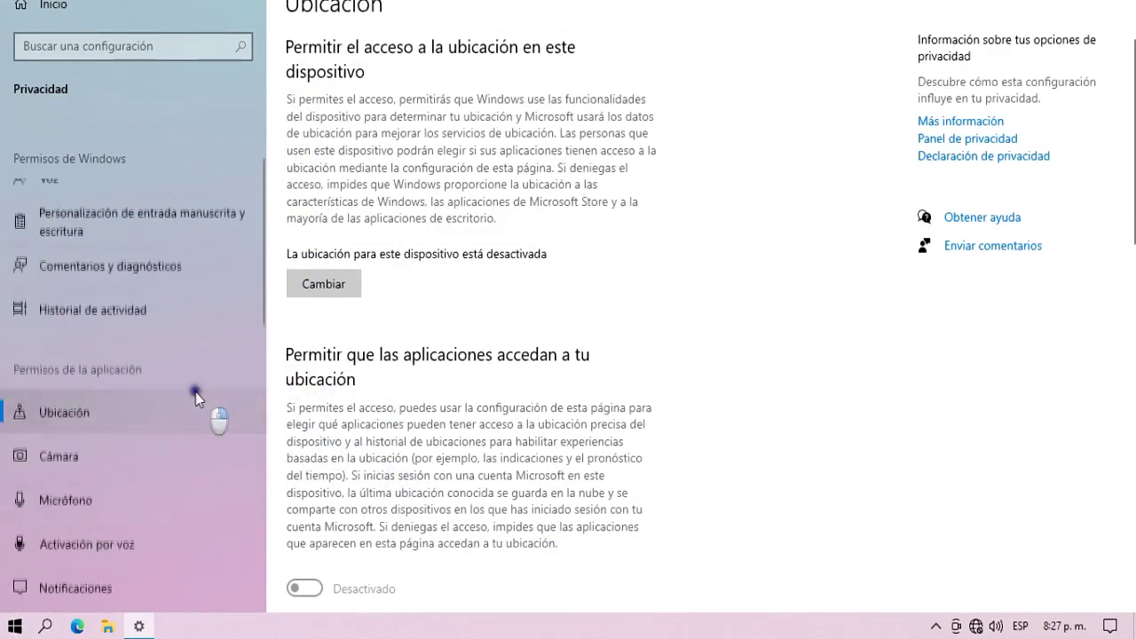
pyautogui.click(195, 322)
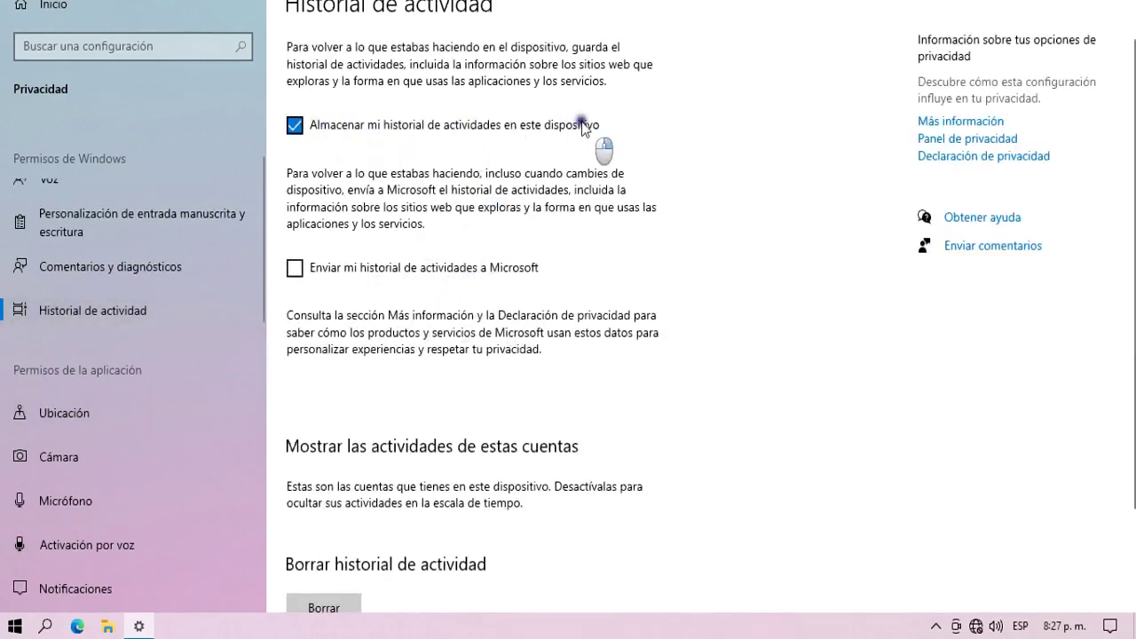
pyautogui.scroll(-3, 356, 178)
pyautogui.click(337, 487)
pyautogui.click(375, 441)
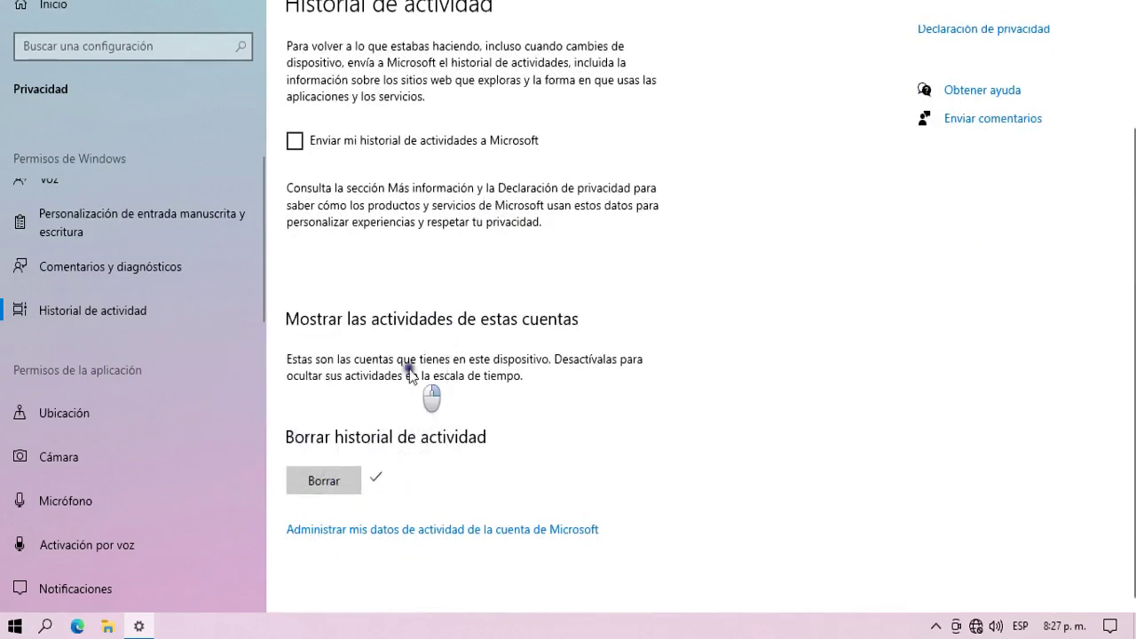
# Turn off the inking and typing personalization that builds a local user dictionary.
pyautogui.scroll(3, 409, 369)
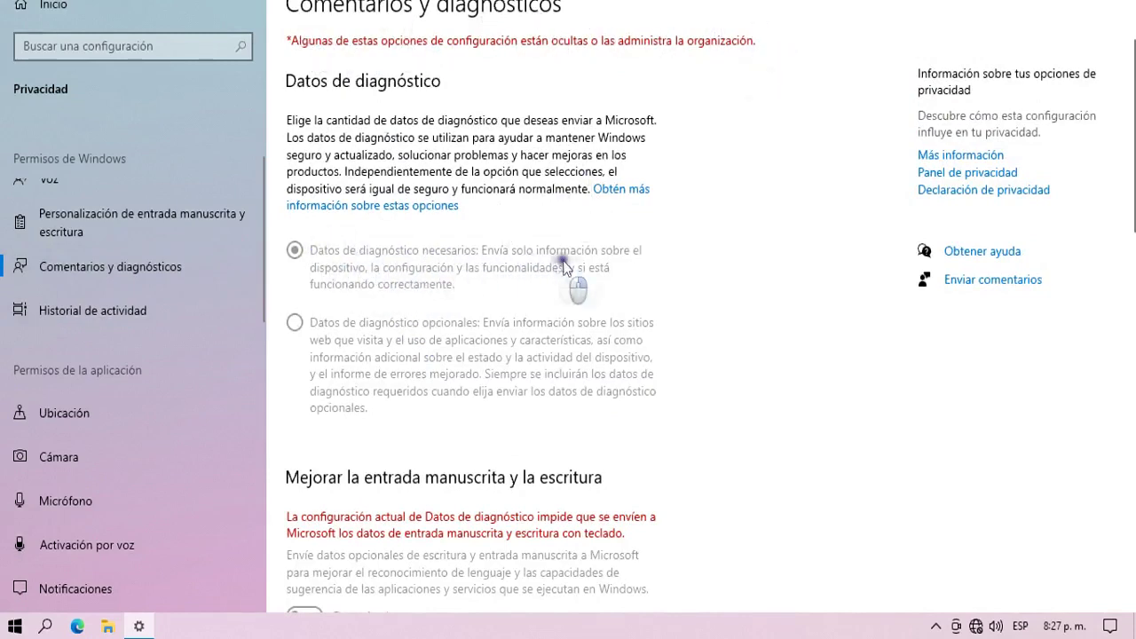
pyautogui.click(324, 231)
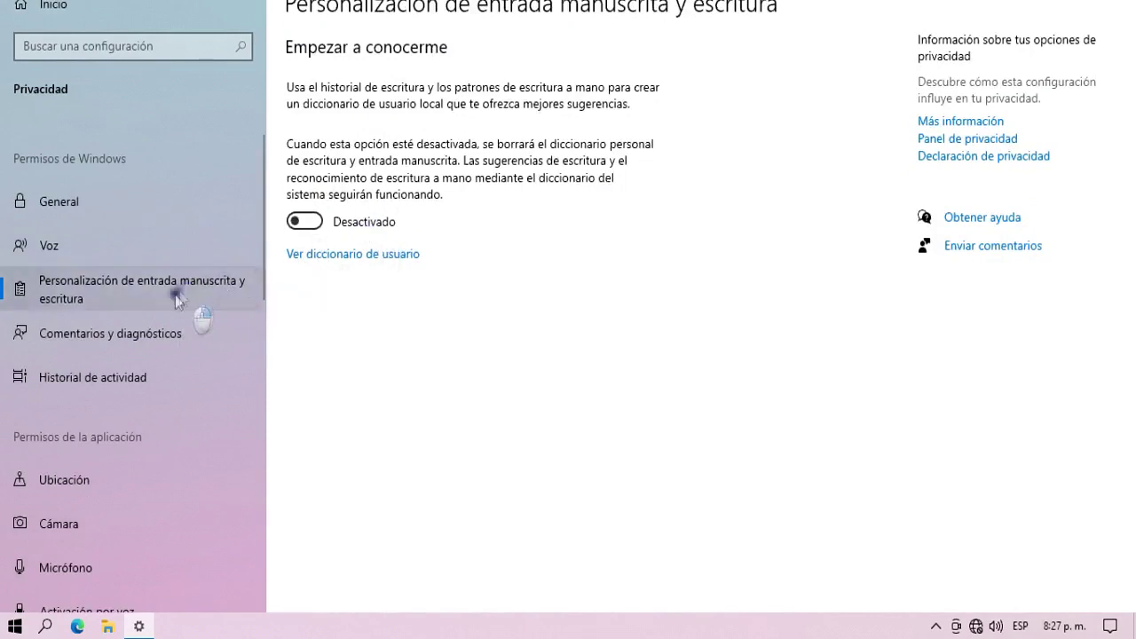
# Check the Voz privacy settings, and review the bandwidth limits in the advanced options of Optimización de distribución.
pyautogui.click(142, 245)
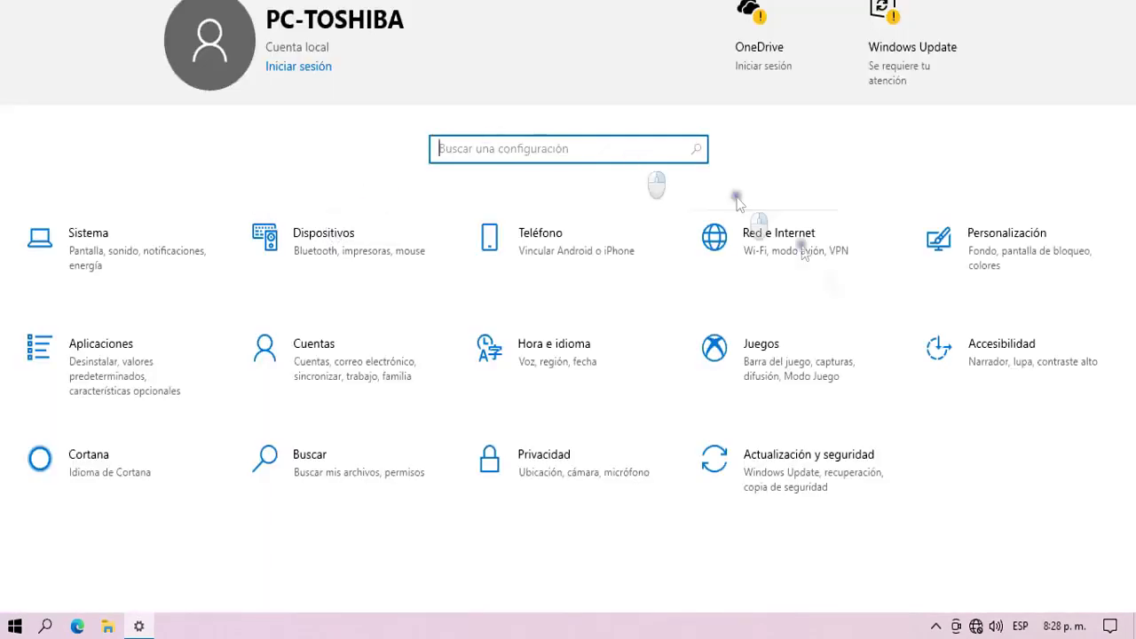
pyautogui.click(772, 453)
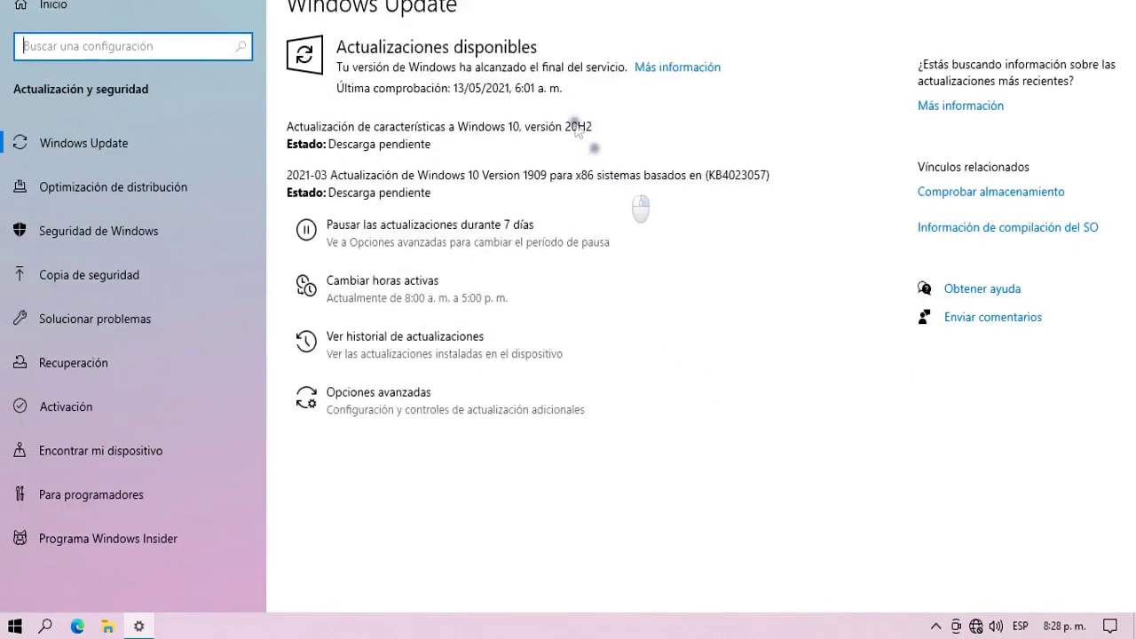
pyautogui.click(98, 191)
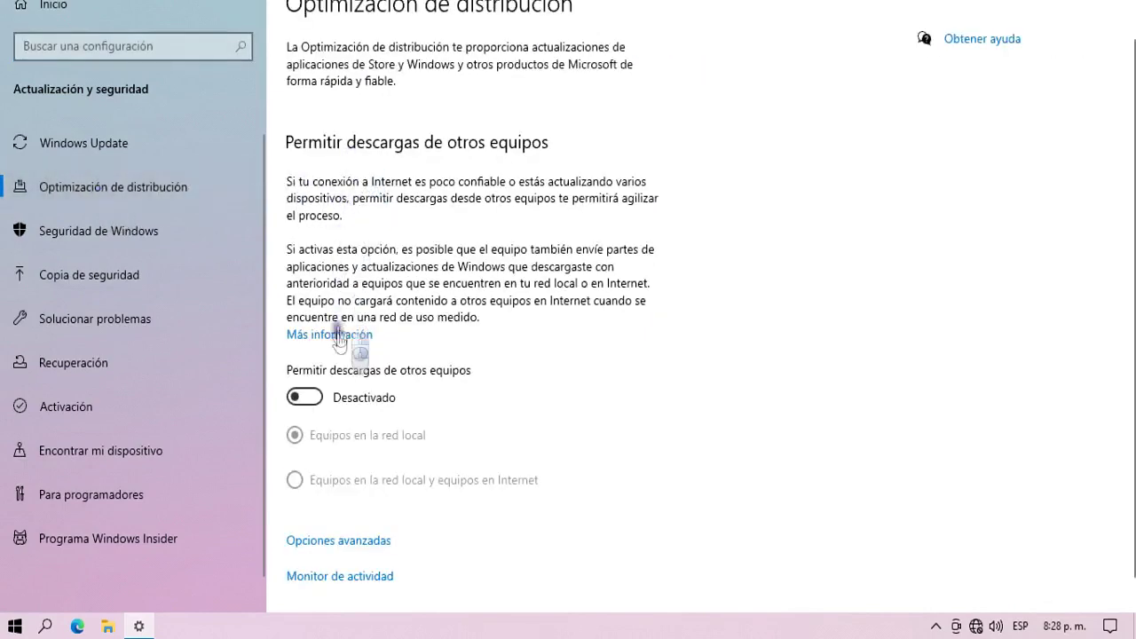
pyautogui.scroll(-1, 360, 409)
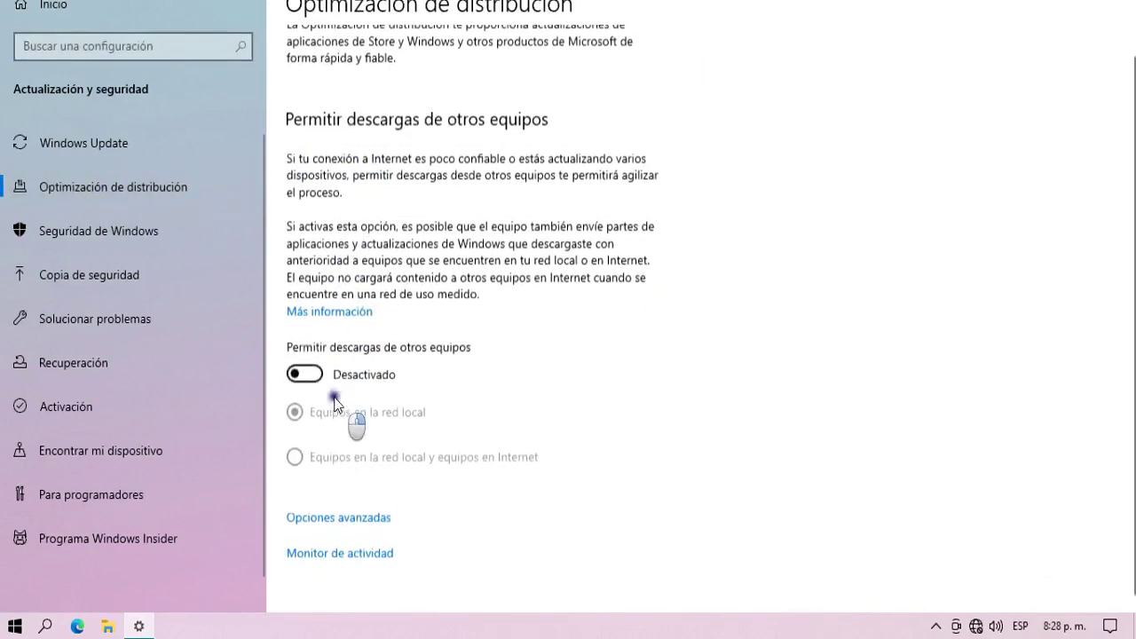
pyautogui.click(355, 516)
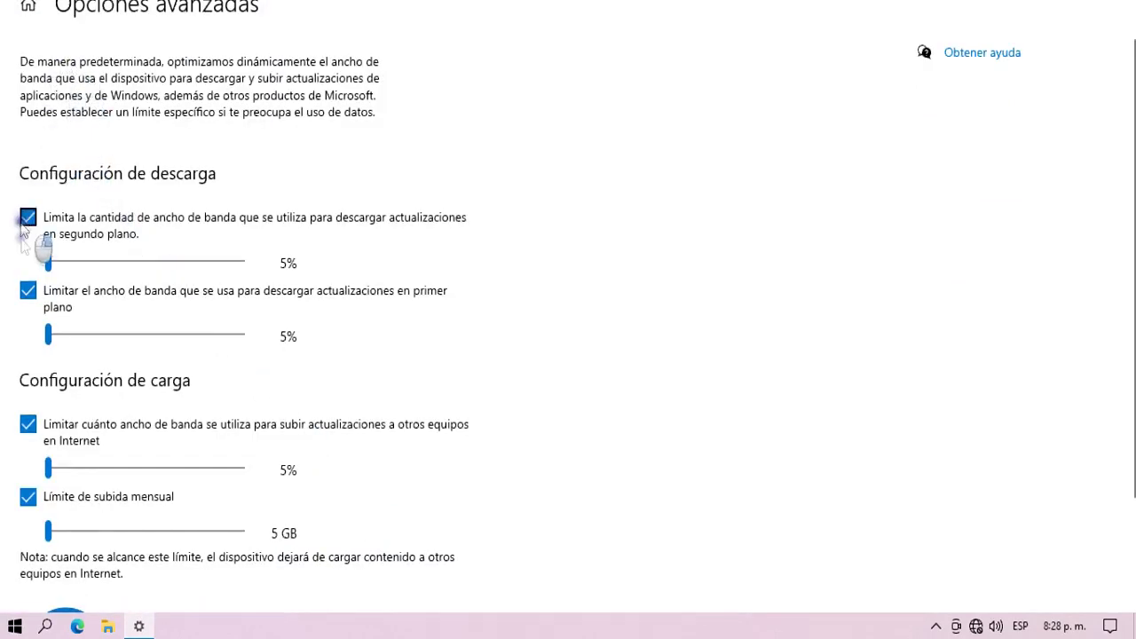
pyautogui.scroll(-2, 268, 391)
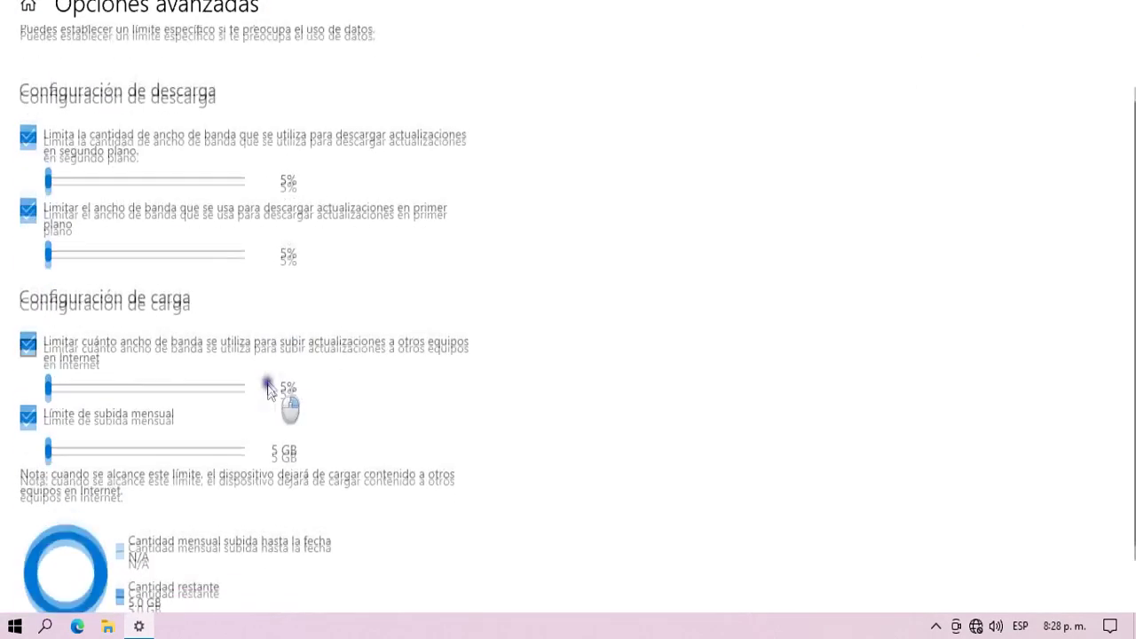
pyautogui.scroll(-1, 282, 453)
pyautogui.scroll(3, 284, 358)
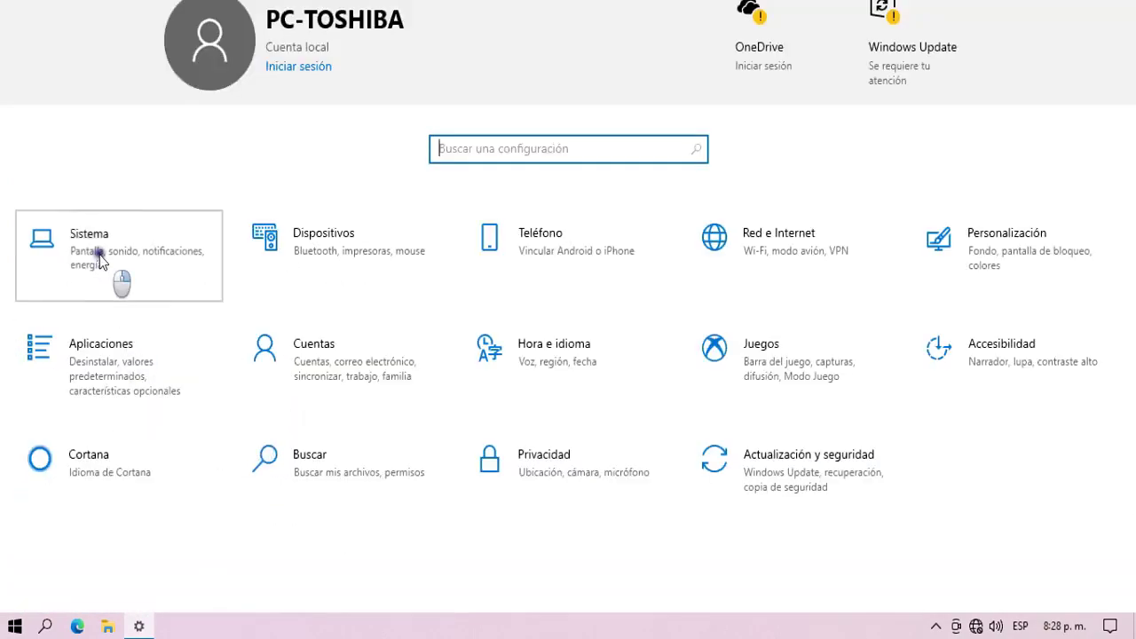
# Look through the system settings for Portapapeles, Multitarea, Modo tableta and Inicio/apagado y suspensión.
pyautogui.click(99, 255)
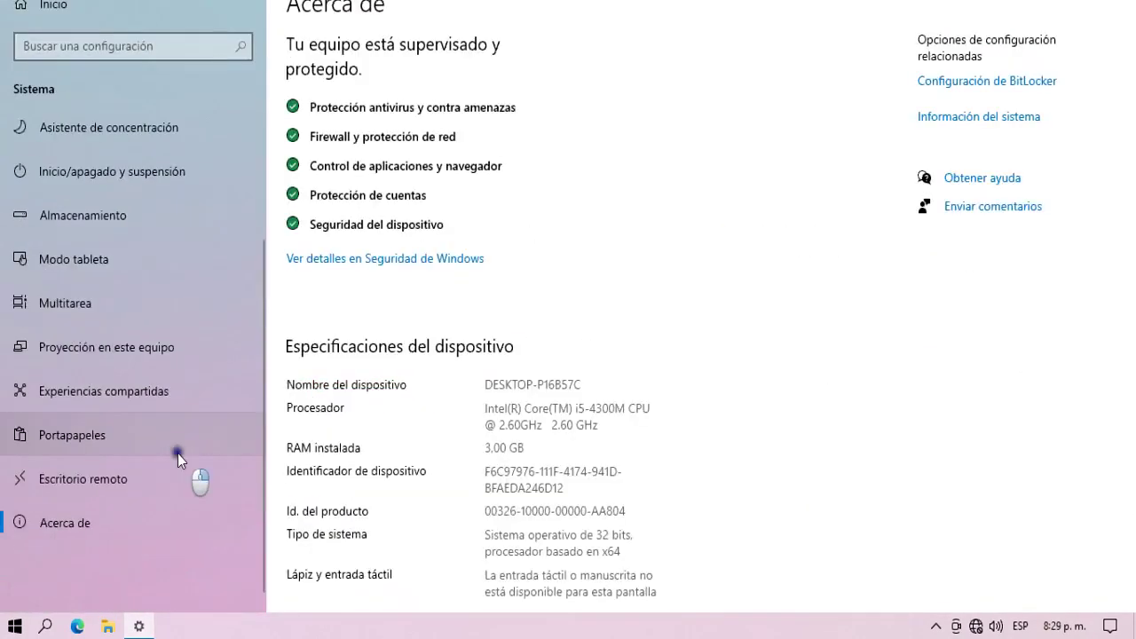
pyautogui.click(178, 453)
pyautogui.click(335, 524)
pyautogui.click(311, 227)
pyautogui.click(191, 298)
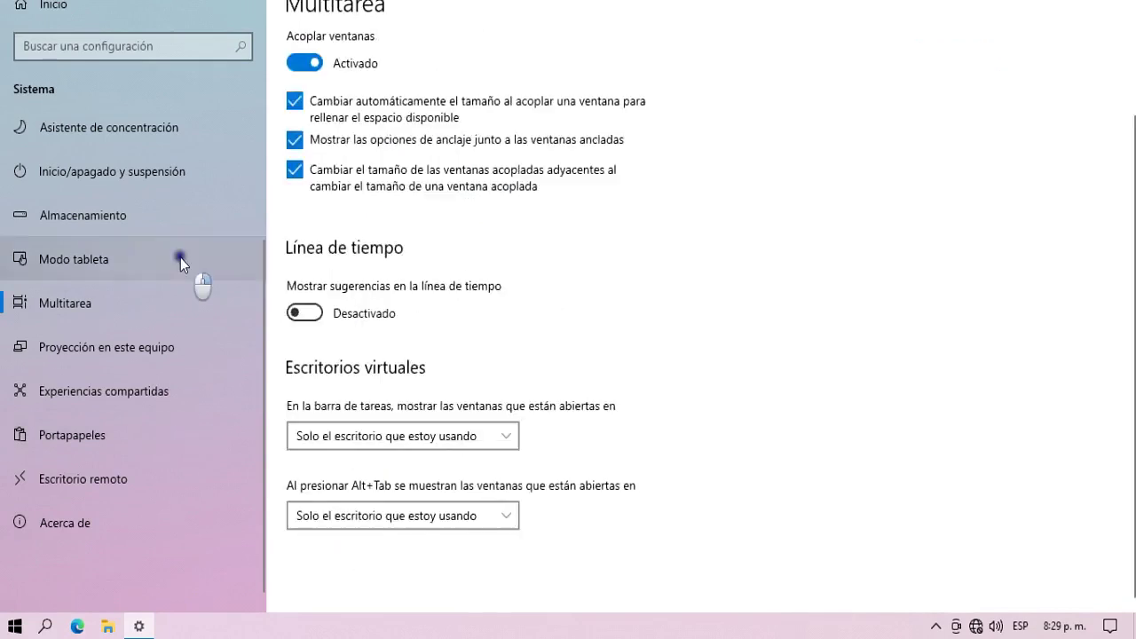
pyautogui.click(180, 257)
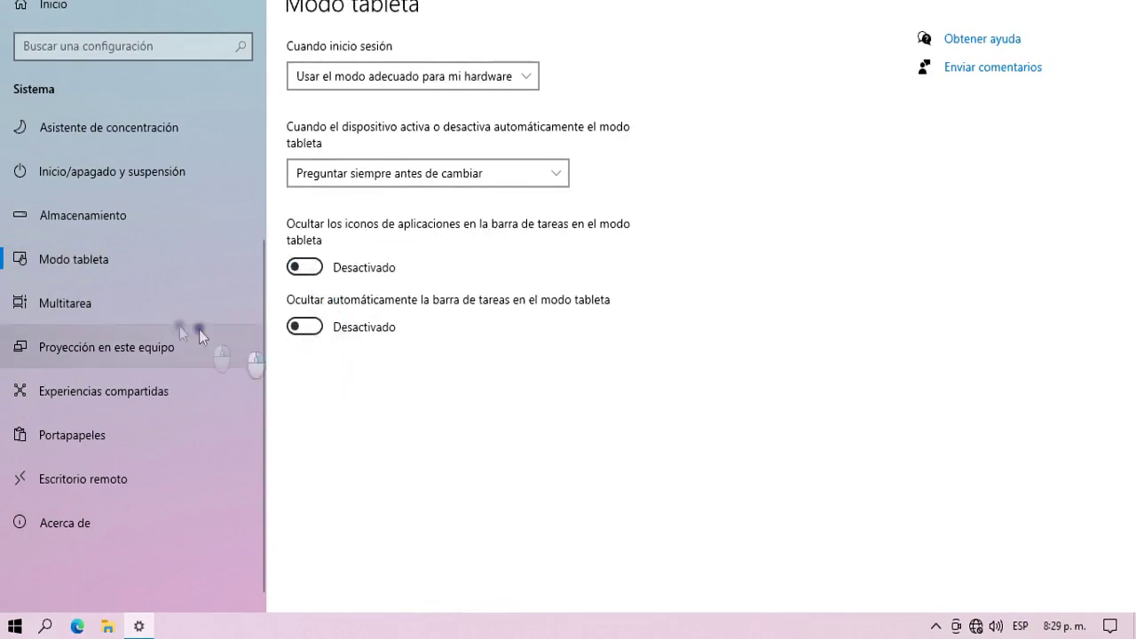
pyautogui.click(112, 171)
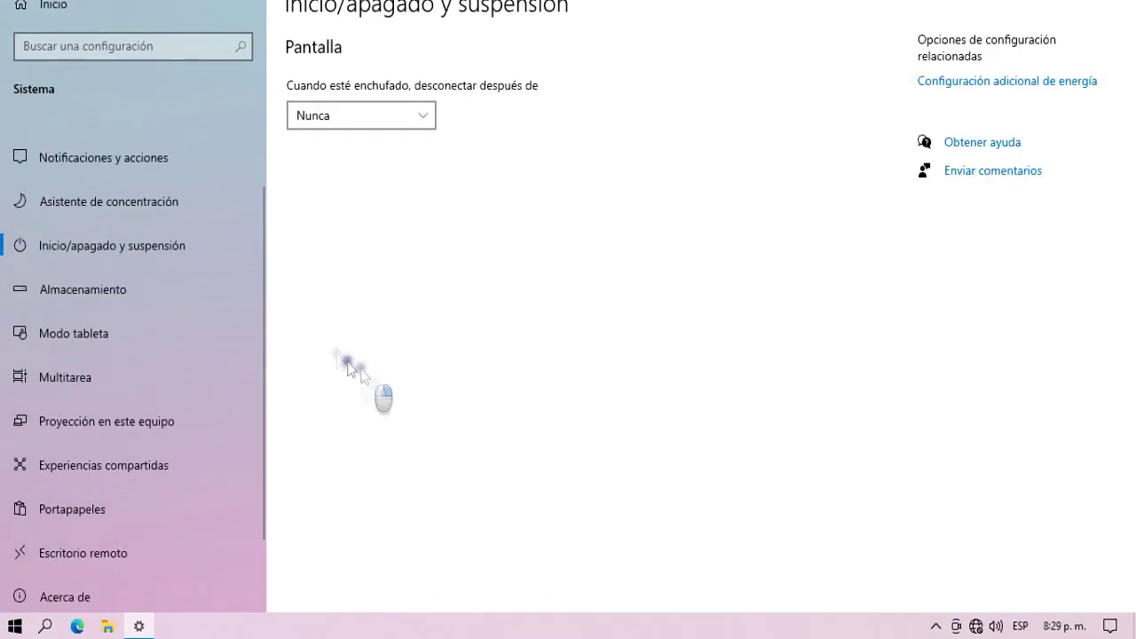
# In the Notificaciones y acciones settings, turn off notifications from two of the listed senders.
pyautogui.click(169, 162)
pyautogui.scroll(-6, 439, 292)
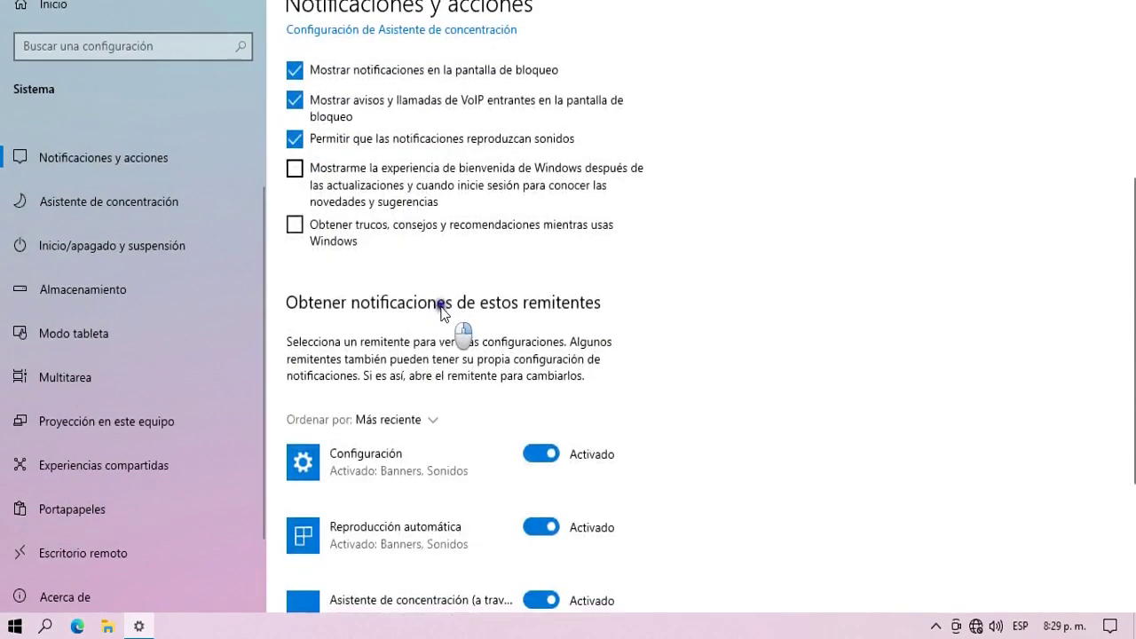
pyautogui.click(539, 424)
pyautogui.click(537, 499)
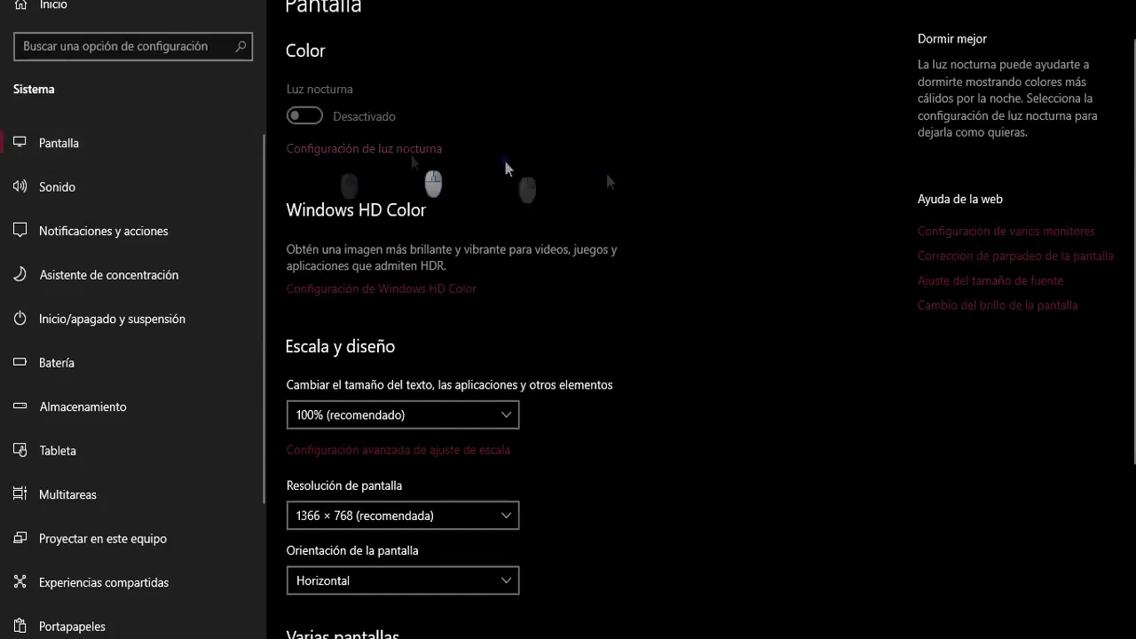
# In the display's graphics performance preferences, add the desktop app RiotClientServices.exe and open the Riot Client's graphics options.
pyautogui.scroll(-3, 606, 170)
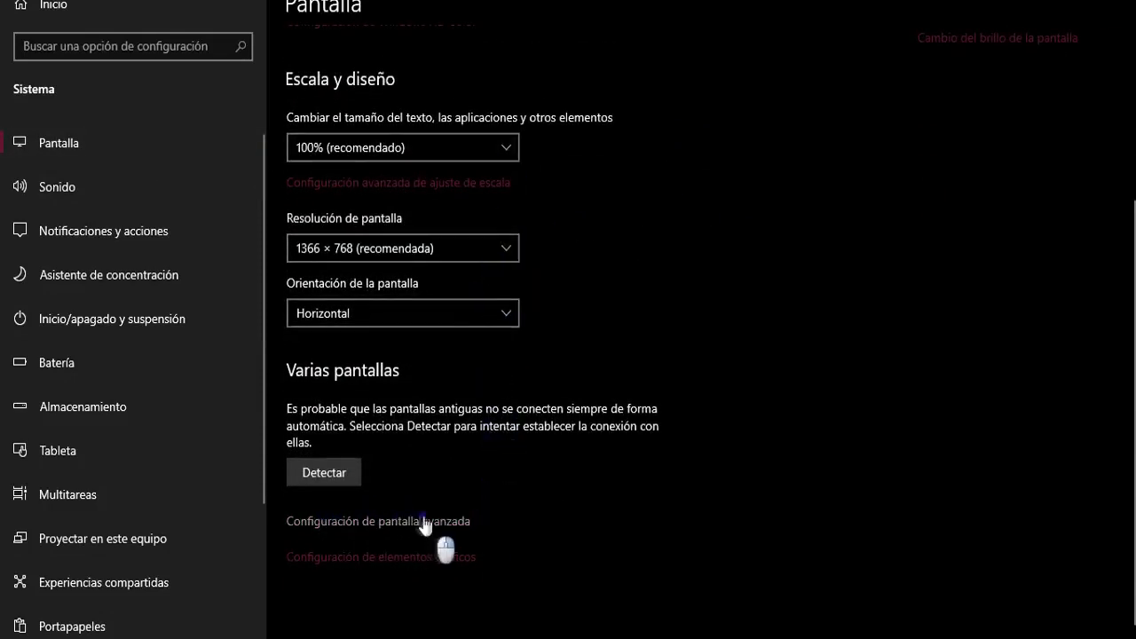
pyautogui.click(377, 557)
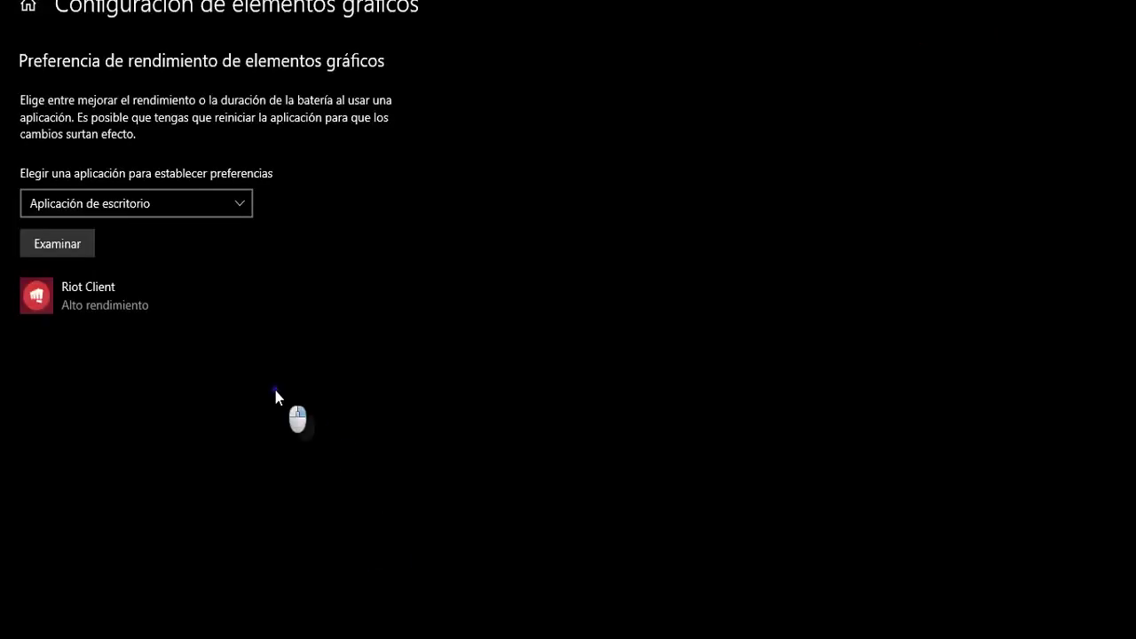
pyautogui.click(76, 247)
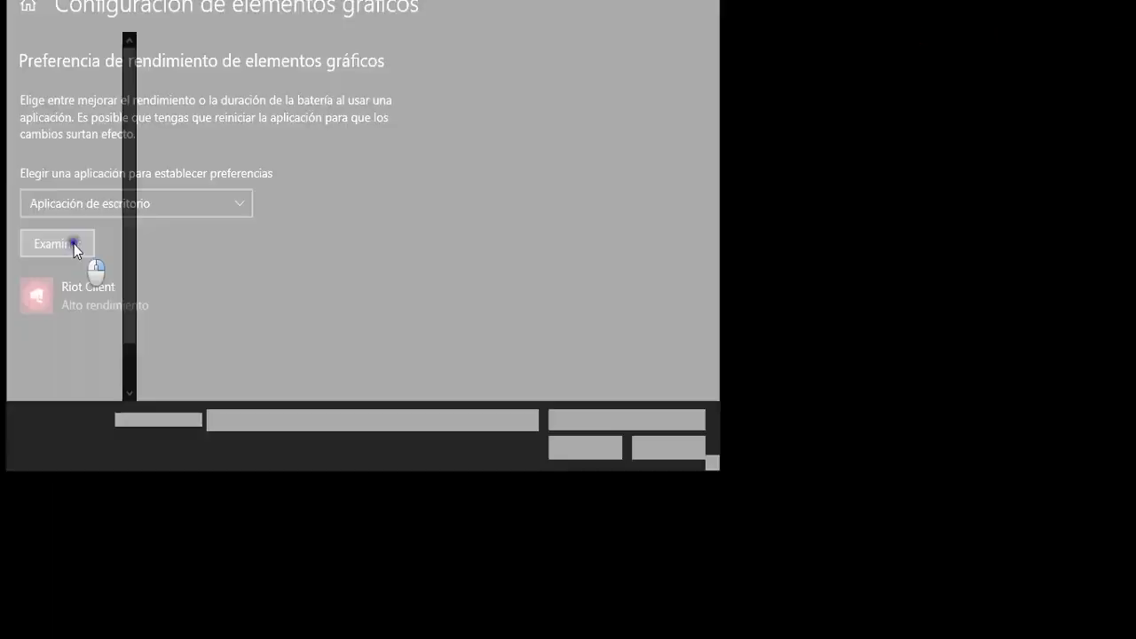
pyautogui.click(213, 129)
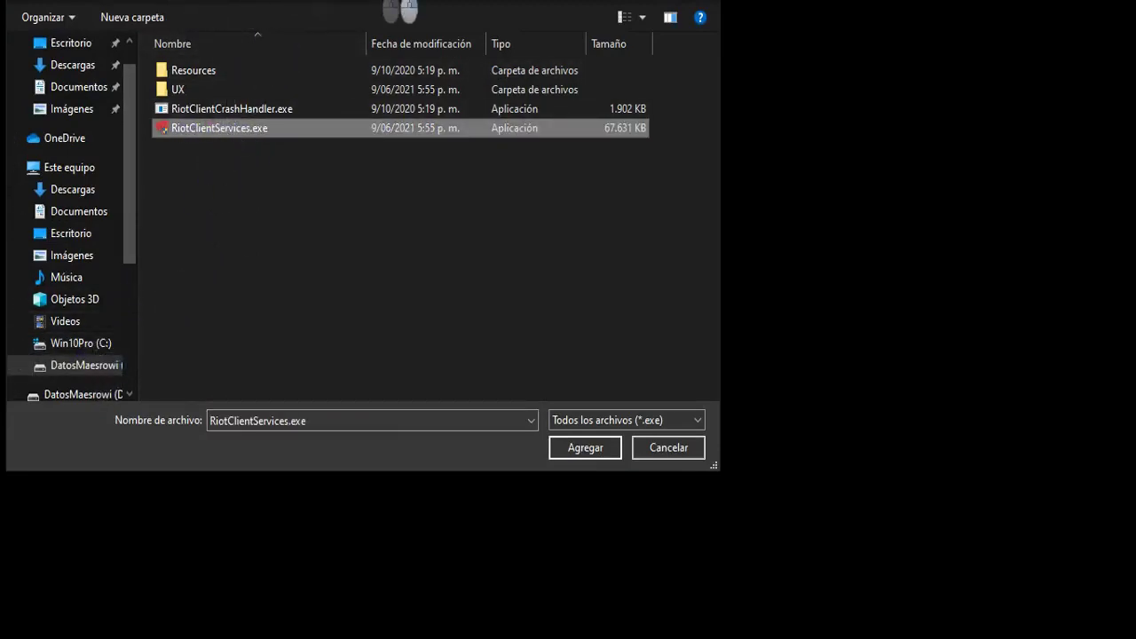
pyautogui.press('Return')
pyautogui.click(122, 297)
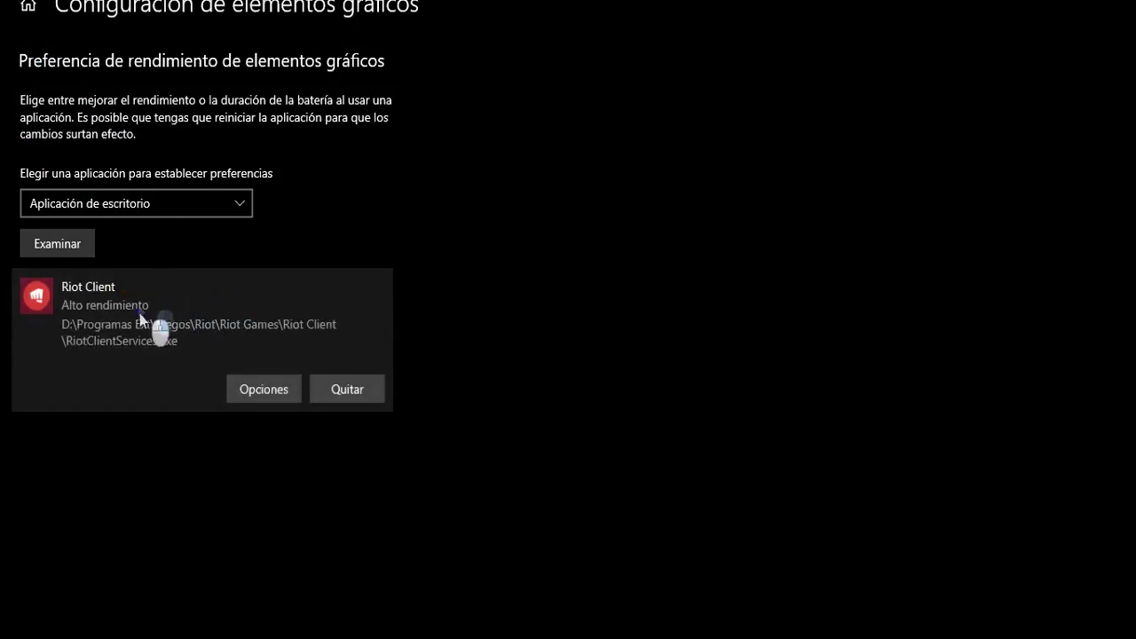
pyautogui.click(240, 391)
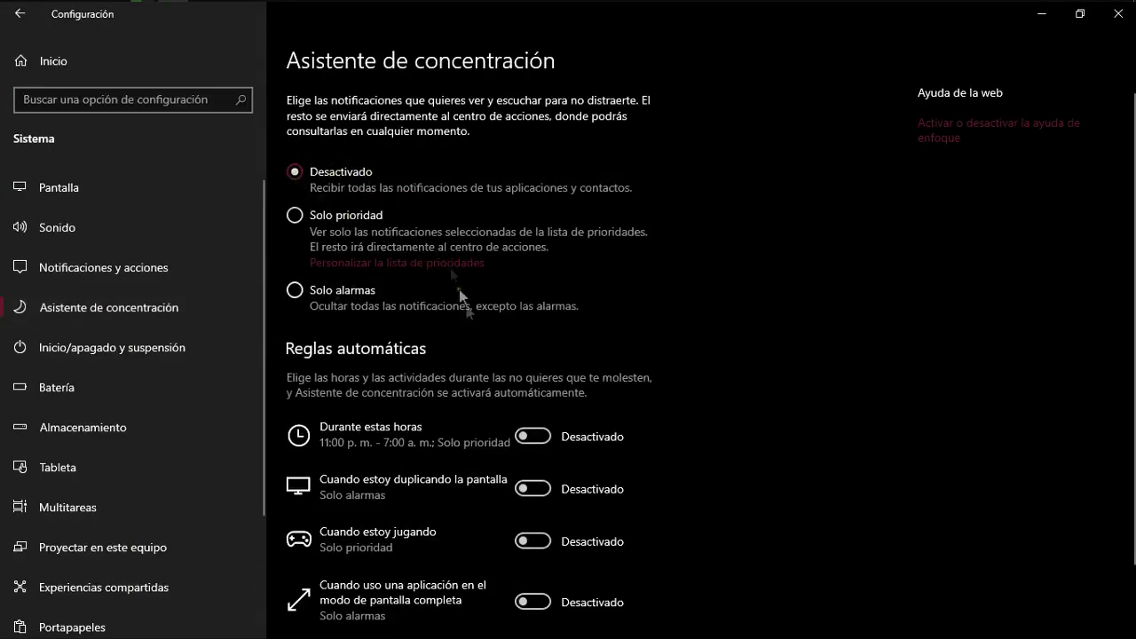
# Review the automatic rules of Asistente de concentración and check the Juegos settings.
pyautogui.scroll(-1, 450, 271)
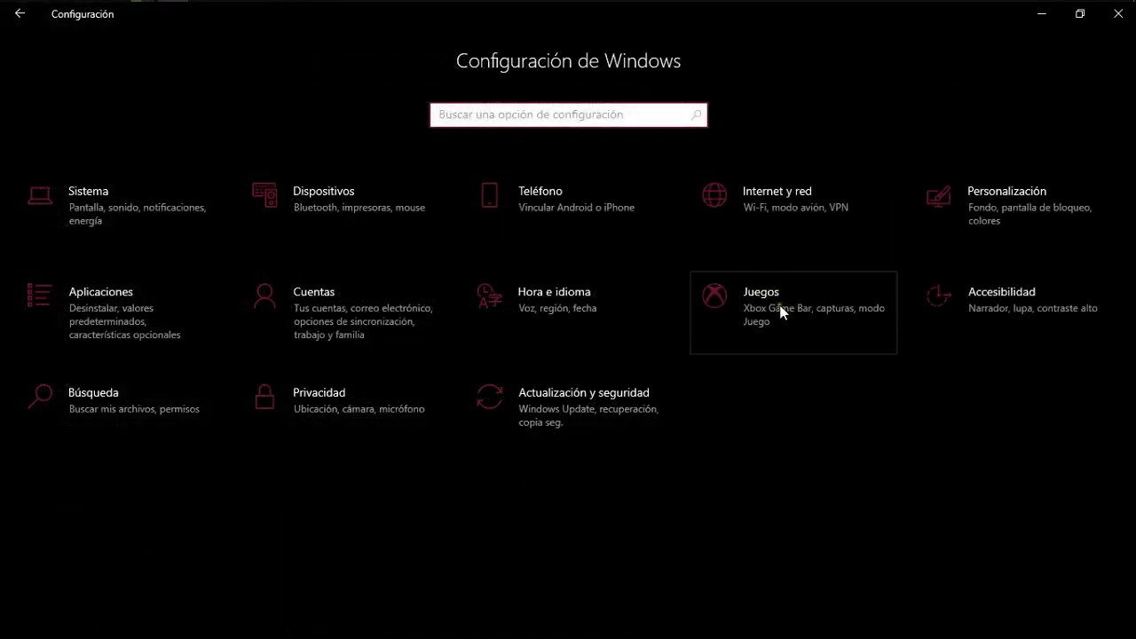
pyautogui.click(781, 310)
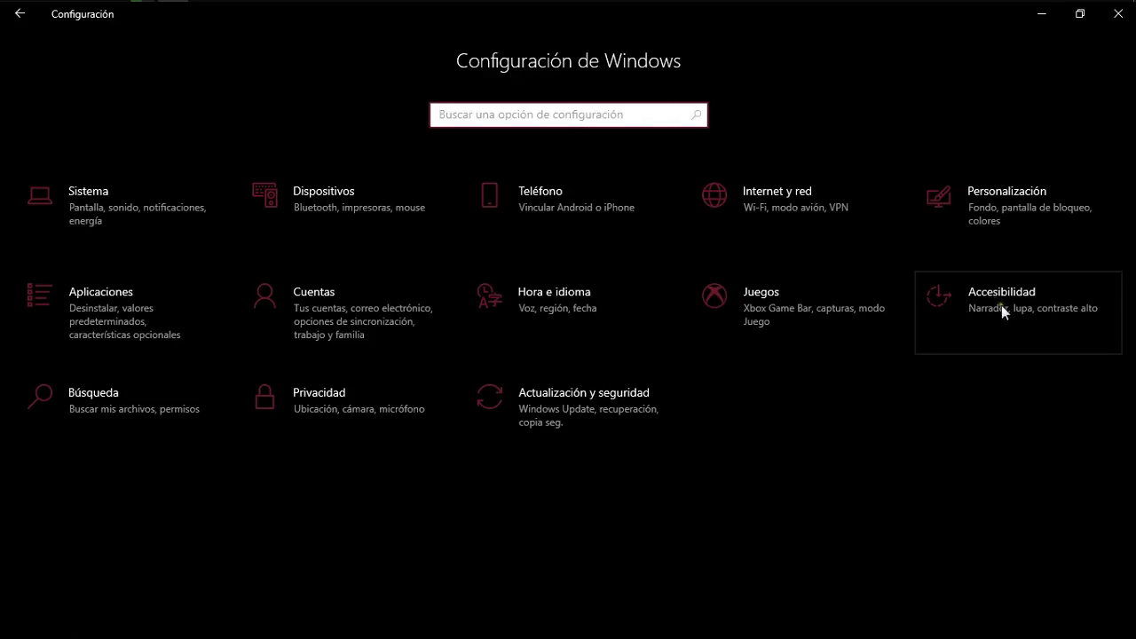
# In the accessibility settings, check whether Narrador and its startup options are active, and view the Voz options.
pyautogui.click(982, 308)
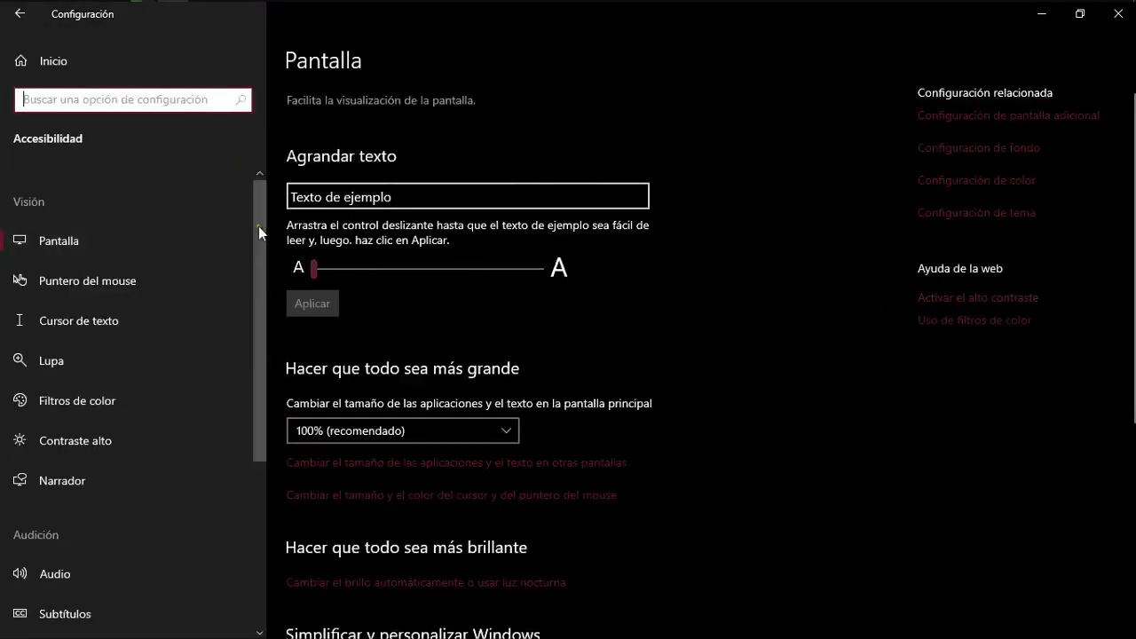
pyautogui.scroll(-3, 258, 230)
pyautogui.moveTo(254, 303); pyautogui.dragTo(248, 367)
pyautogui.click(85, 254)
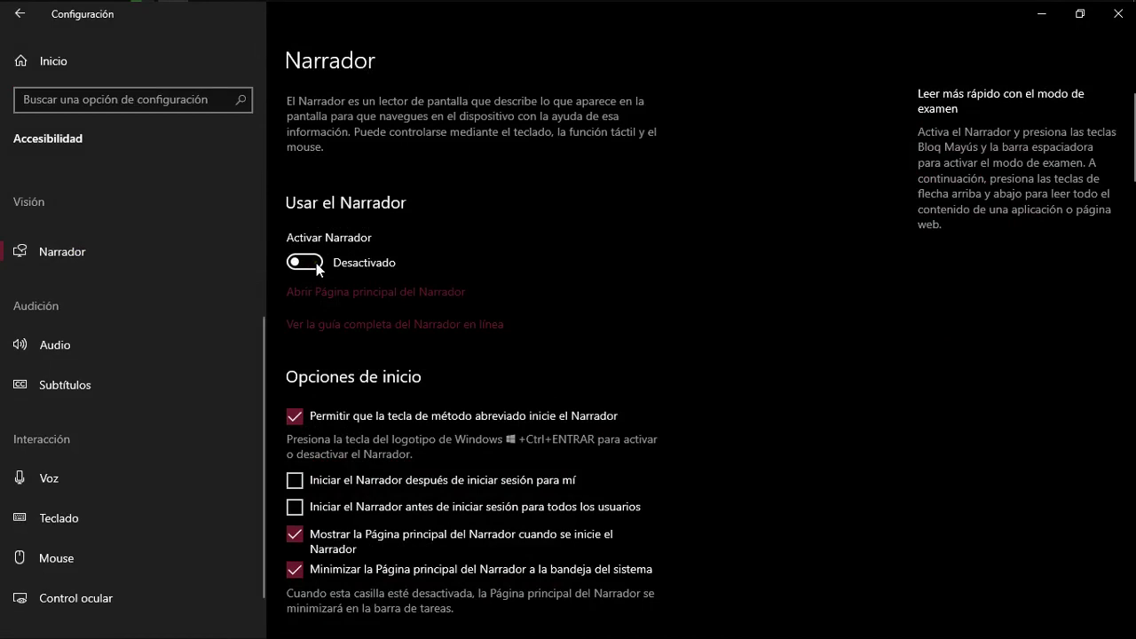
pyautogui.scroll(-1, 261, 435)
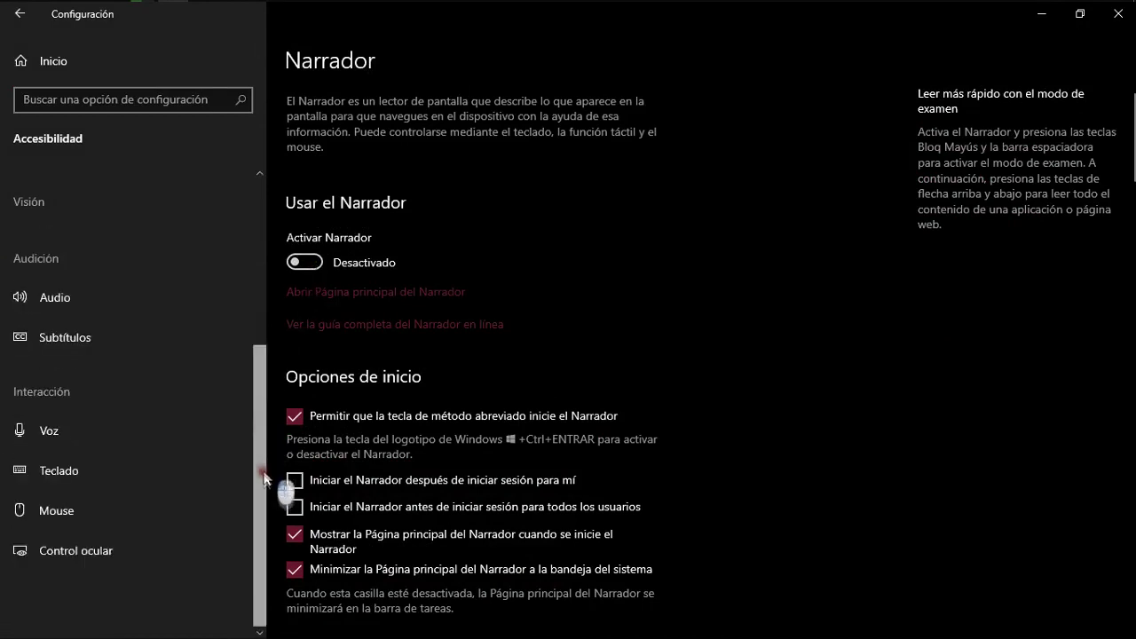
pyautogui.click(114, 431)
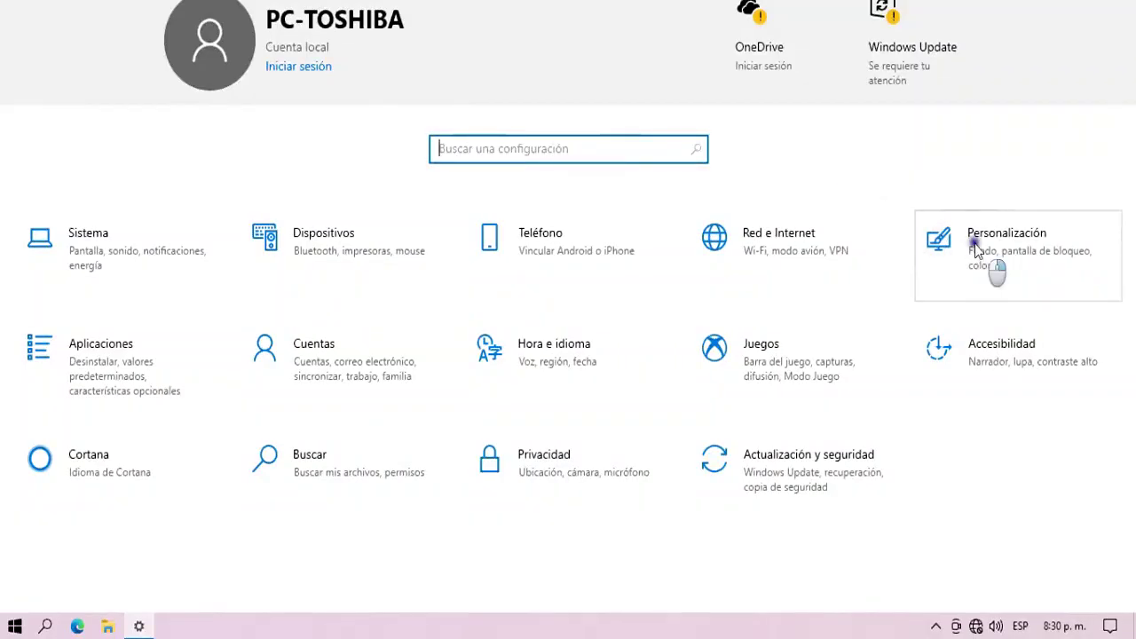
# In the personalization settings, change the Windows color mode to Oscuro.
pyautogui.click(975, 252)
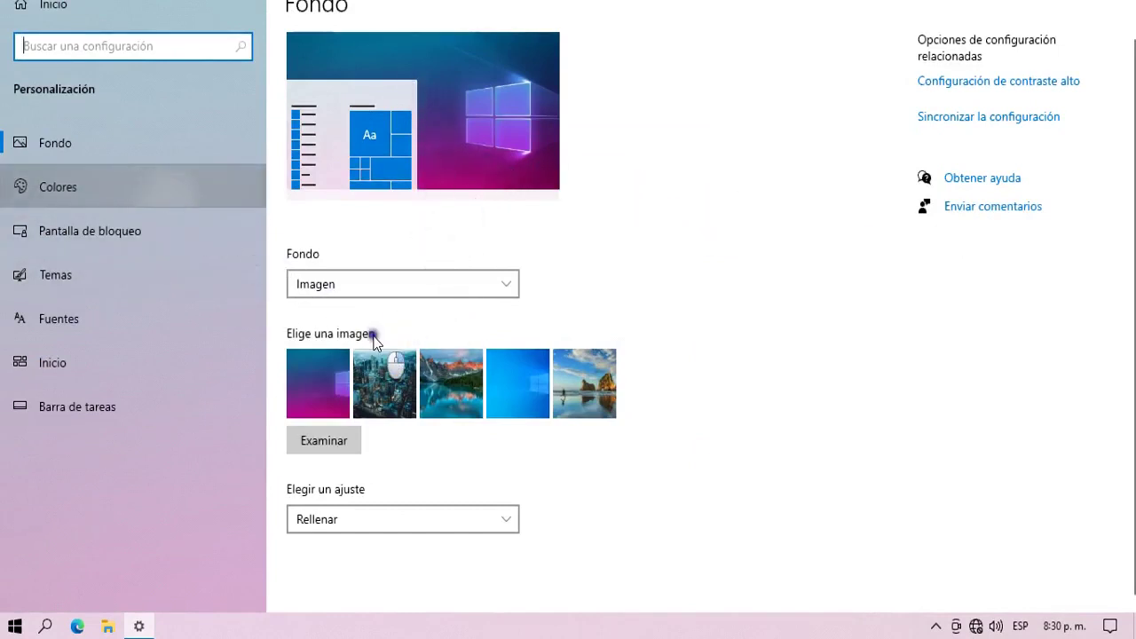
pyautogui.click(371, 288)
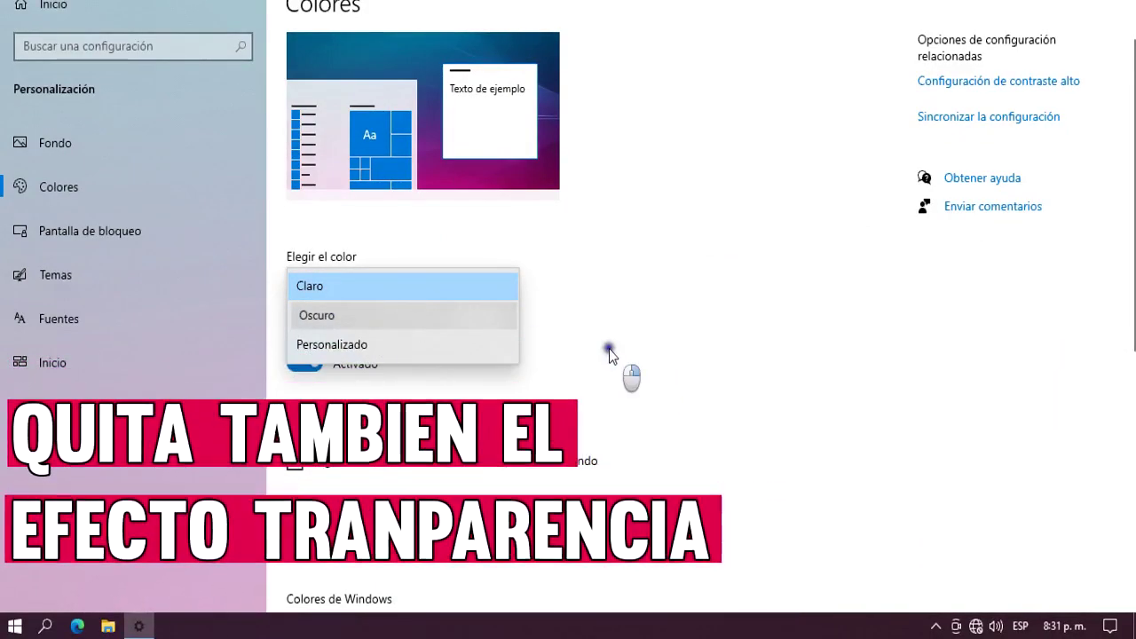
pyautogui.press('Down')
pyautogui.press('Return')
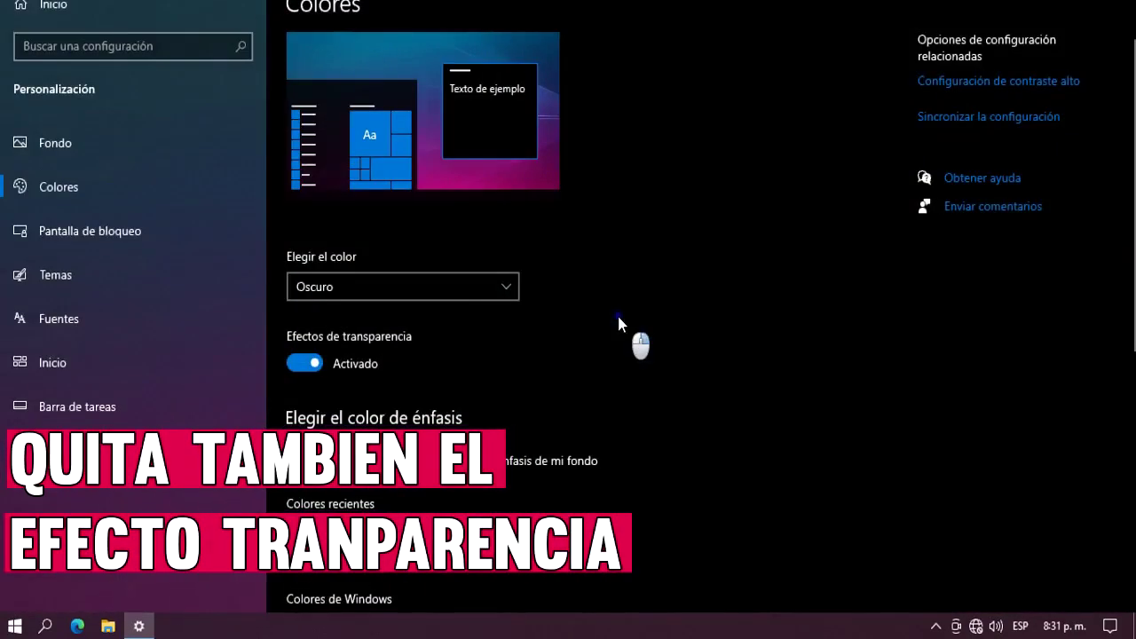
# Review the lock screen's background choices and the Barra de tareas settings.
pyautogui.click(183, 230)
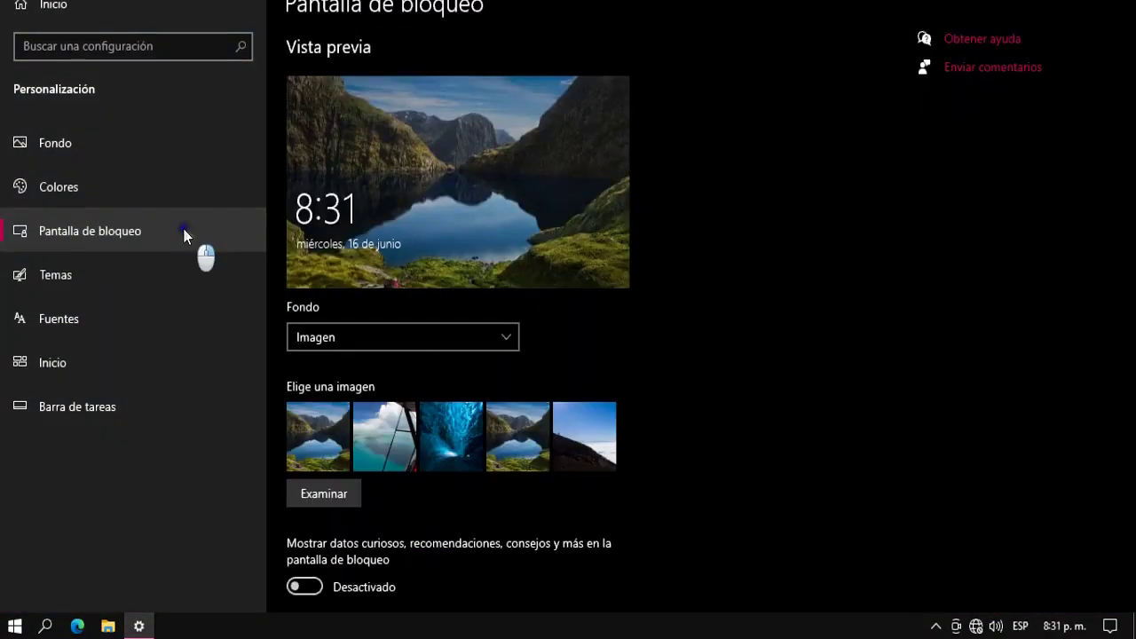
pyautogui.click(510, 338)
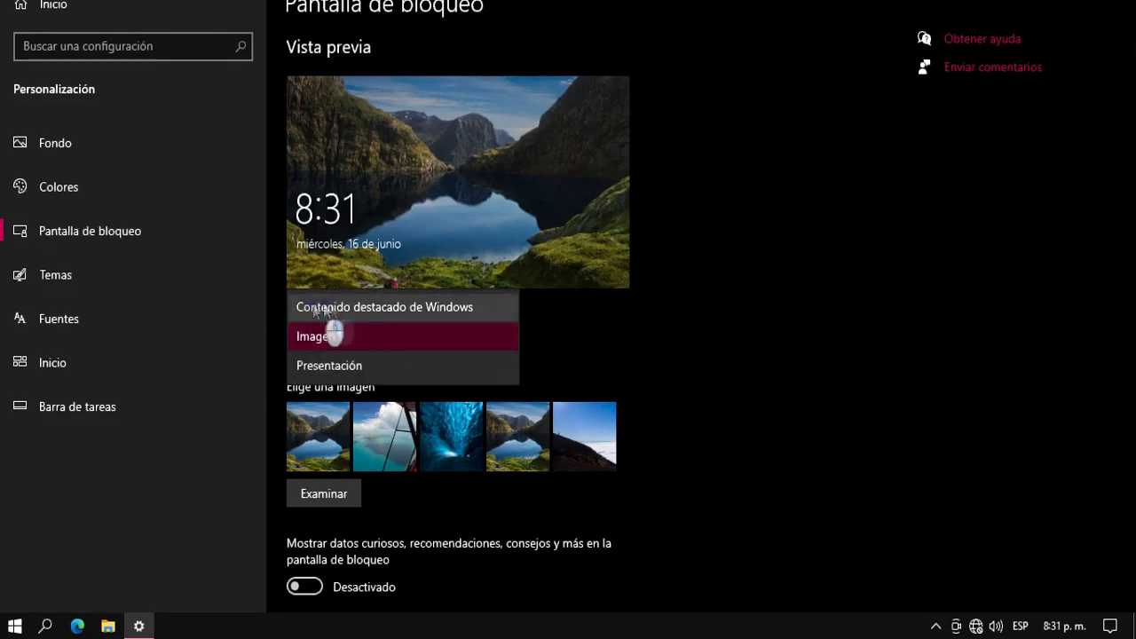
pyautogui.click(586, 351)
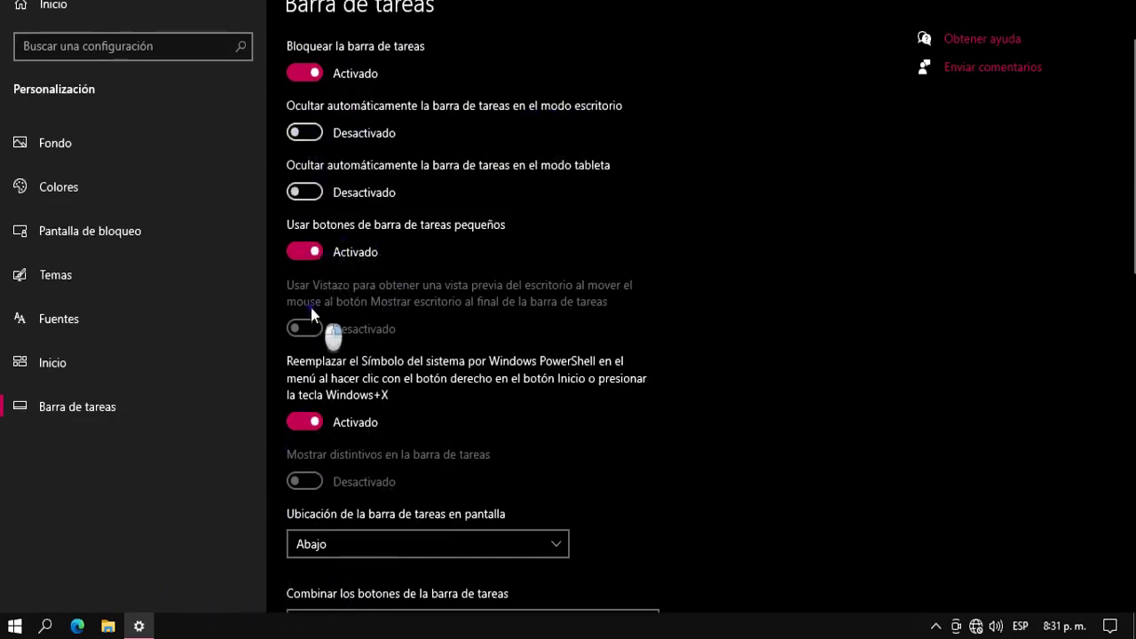
pyautogui.scroll(-3, 495, 342)
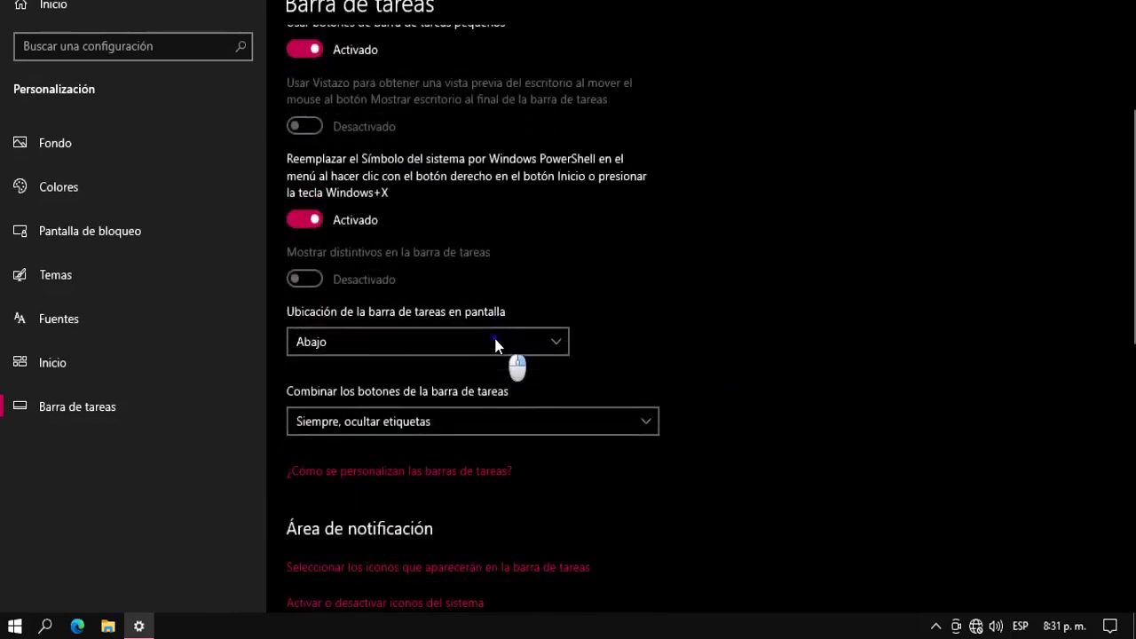
pyautogui.scroll(3, 495, 341)
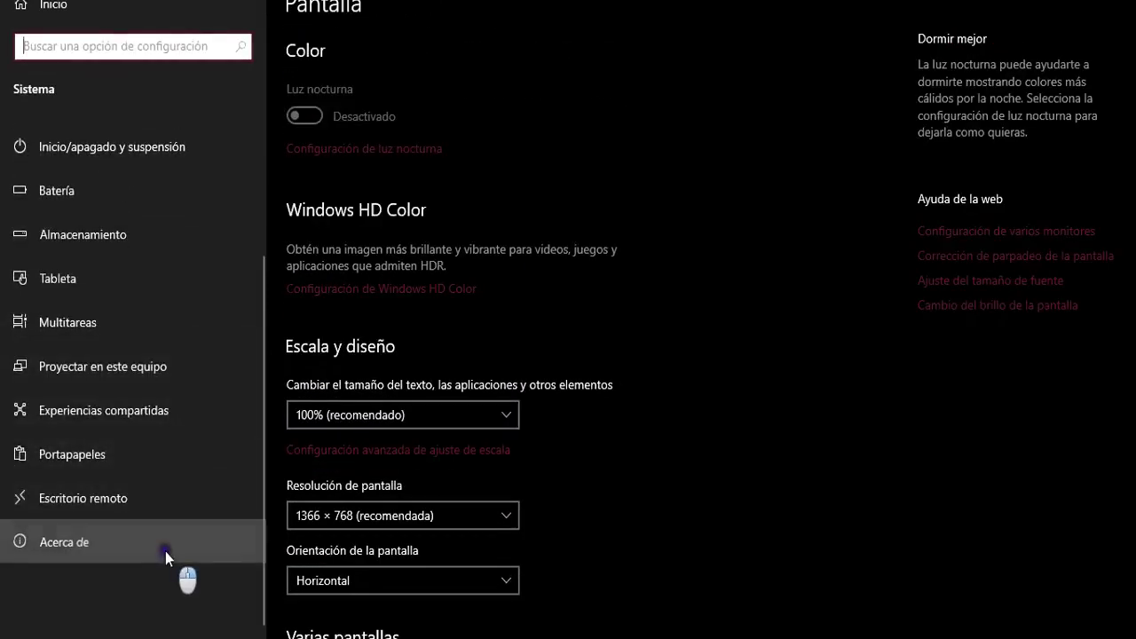
# From the Acerca de page, open the advanced system configuration and review the Efectos visuales options under Rendimiento.
pyautogui.click(165, 551)
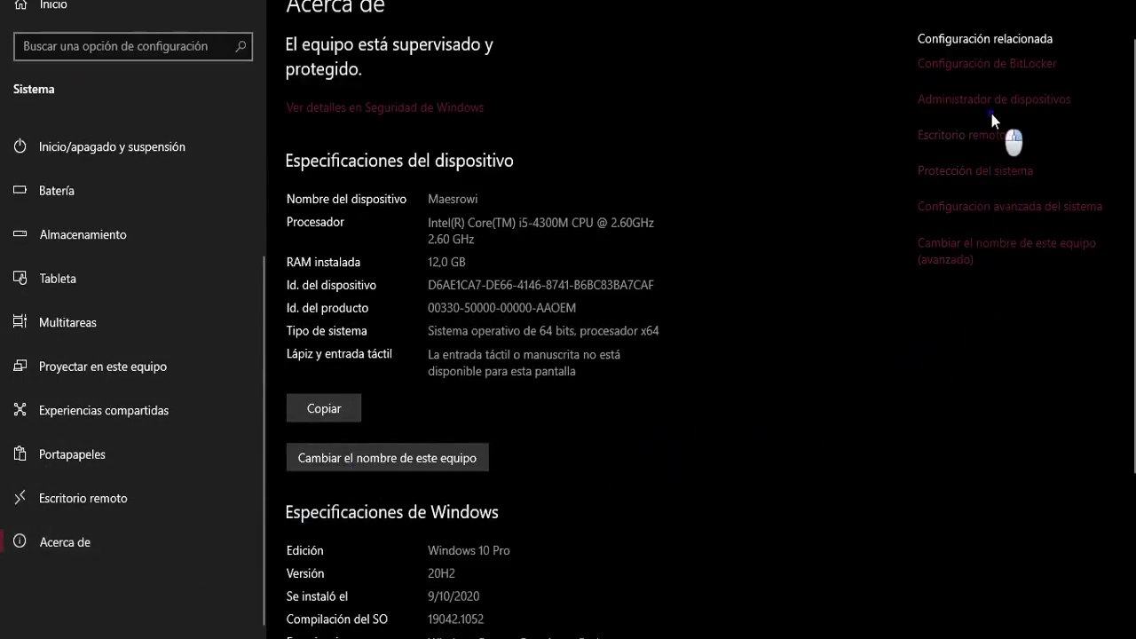
pyautogui.click(1052, 211)
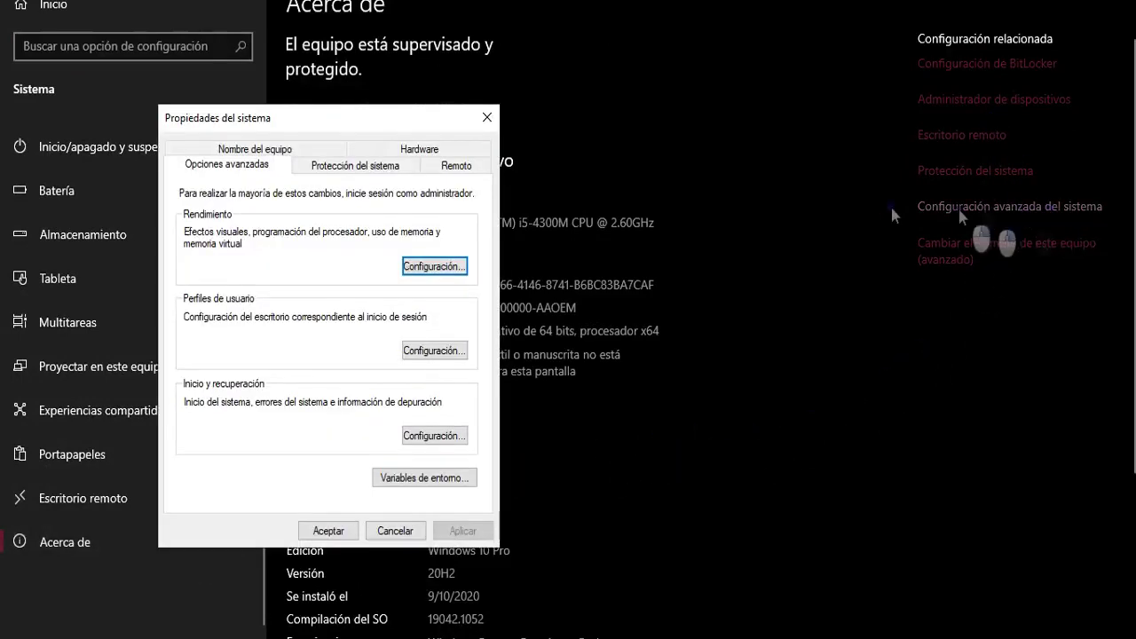
pyautogui.moveTo(350, 118); pyautogui.dragTo(516, 26)
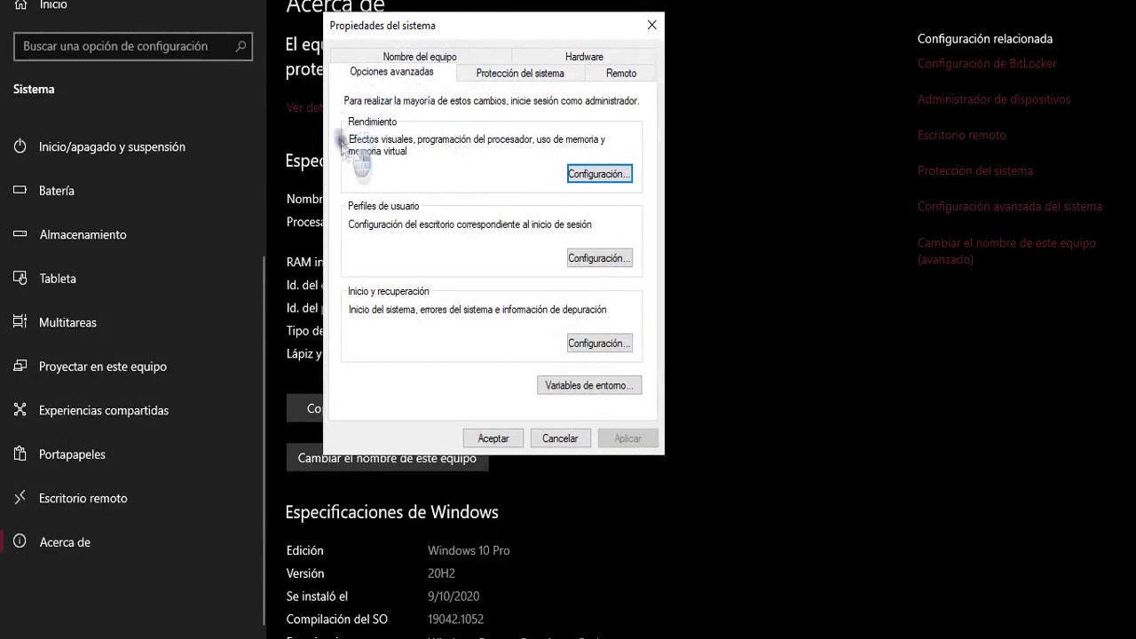
pyautogui.click(600, 174)
pyautogui.moveTo(565, 92); pyautogui.dragTo(538, 10)
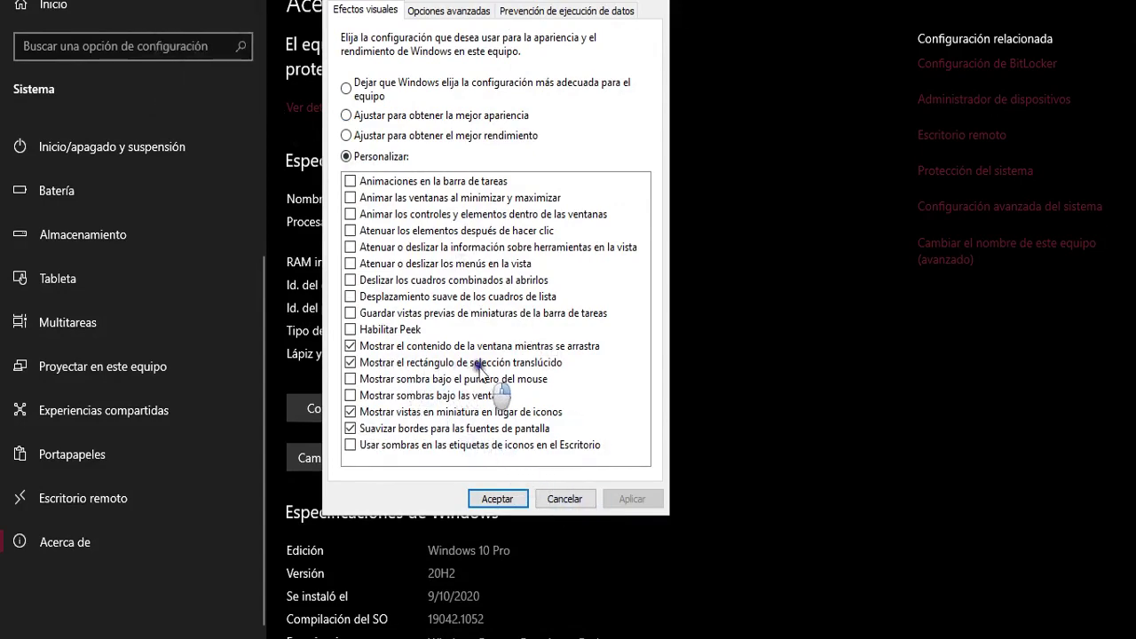
pyautogui.moveTo(764, 228); pyautogui.dragTo(1014, 328)
pyautogui.moveTo(497, 2)
pyautogui.mouseDown()
pyautogui.moveTo(479, 3)
pyautogui.moveTo(499, 3)
pyautogui.mouseUp()
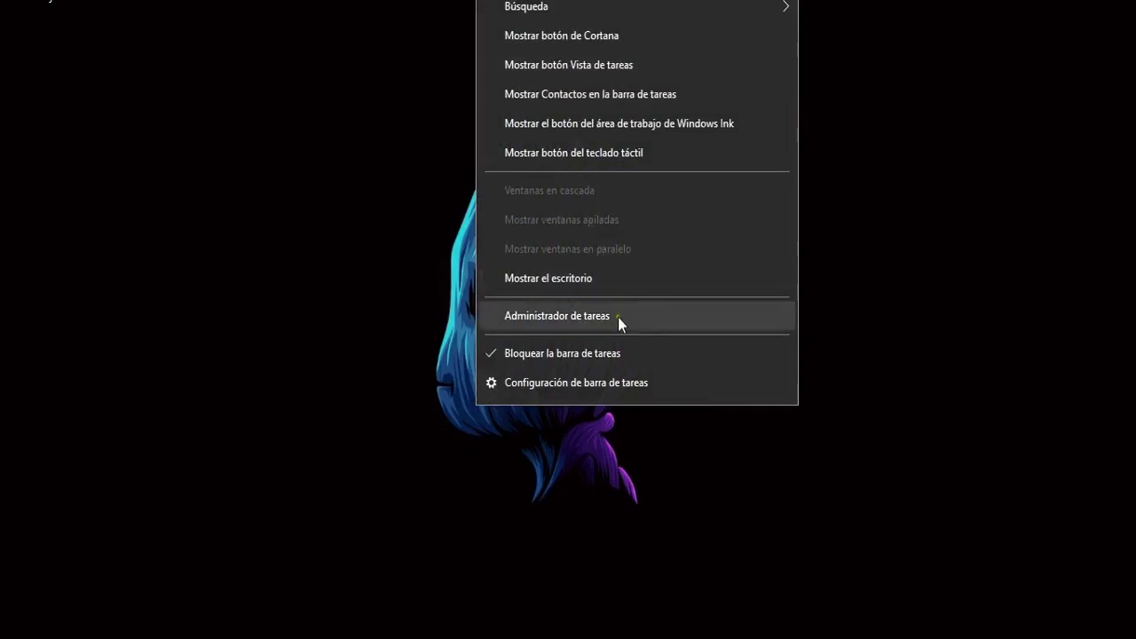
# Open Administrador de tareas and review which Inicio programs are enabled, checking Starter Module and the Windows Security notification entry.
pyautogui.click(619, 321)
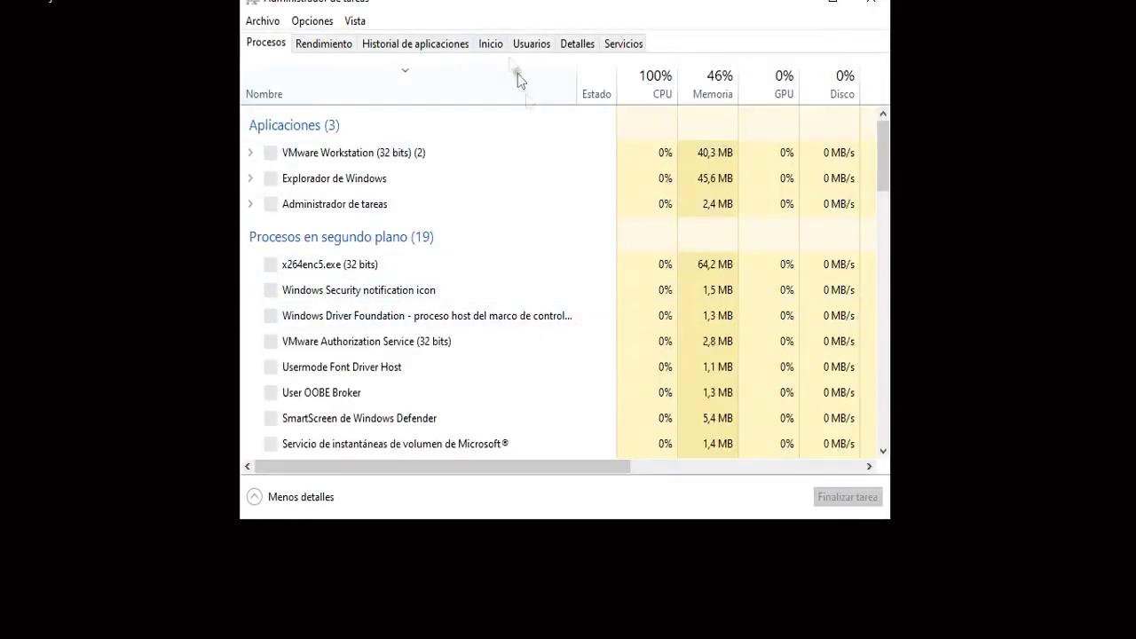
pyautogui.click(498, 48)
pyautogui.scroll(-2, 581, 286)
pyautogui.scroll(2, 562, 380)
pyautogui.click(314, 145)
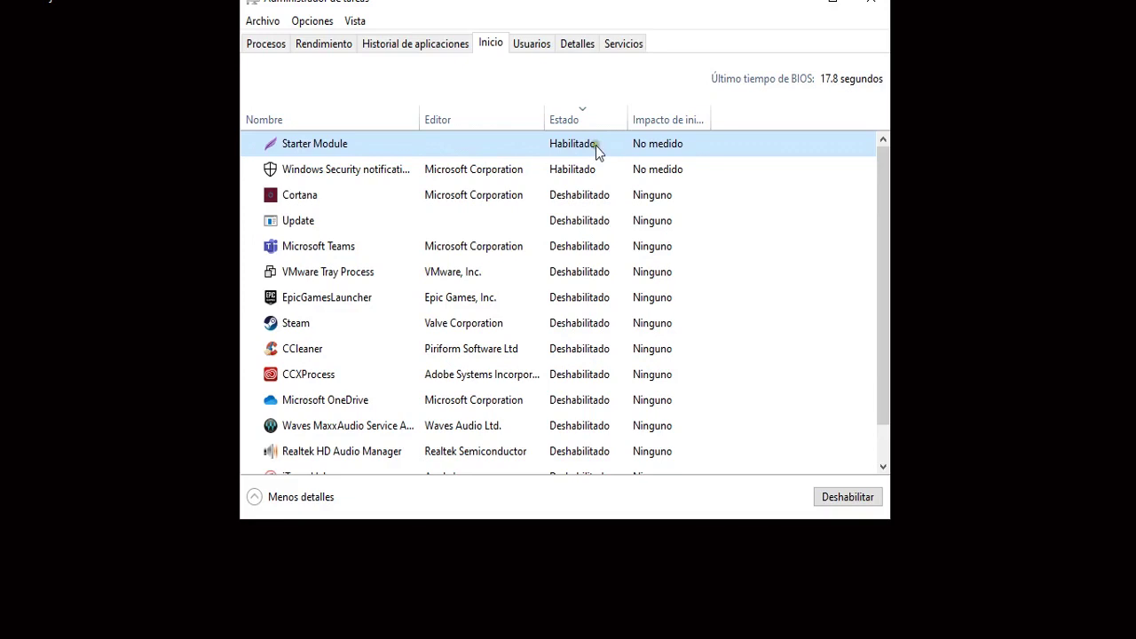
pyautogui.click(573, 169)
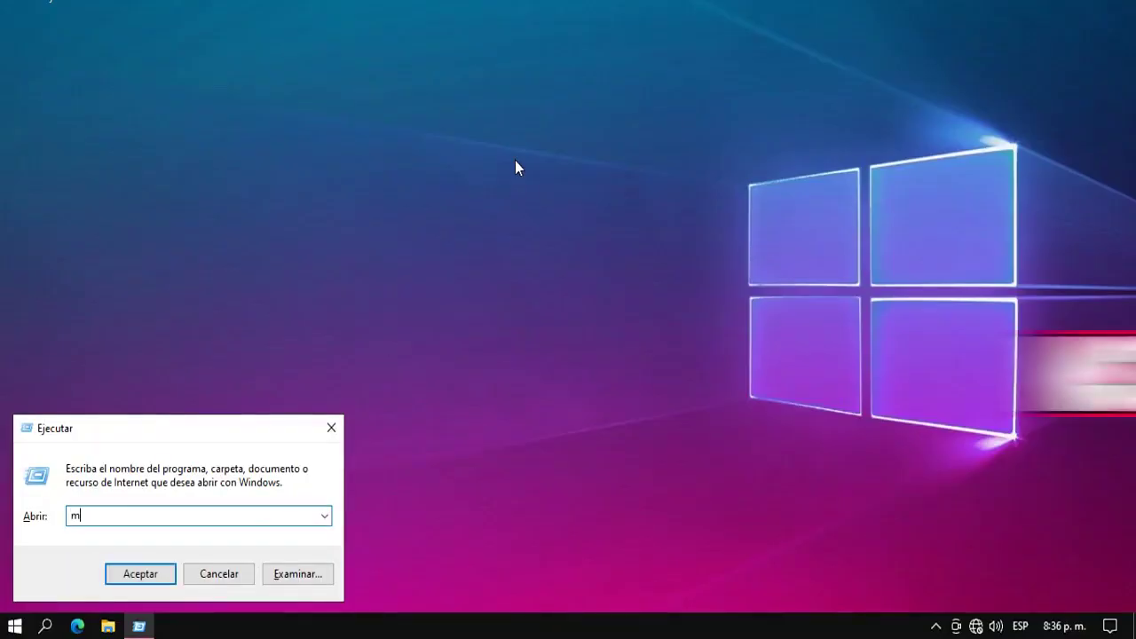
# Run msconfig from the Ejecutar dialog.
pyautogui.write('sconfig')
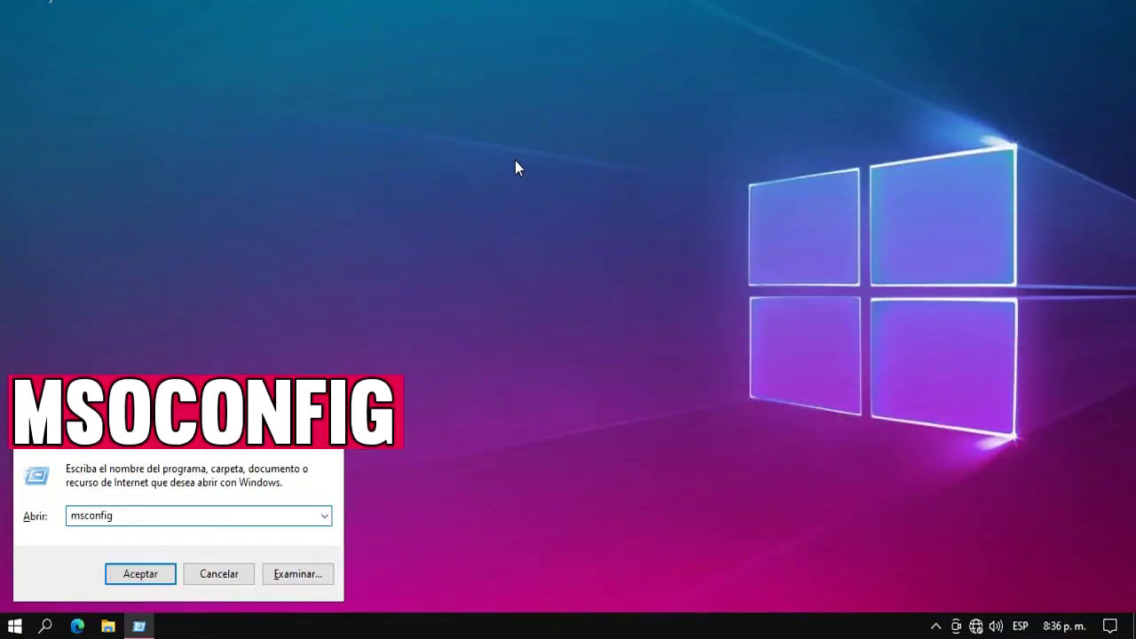
pyautogui.moveTo(227, 428); pyautogui.dragTo(241, 390)
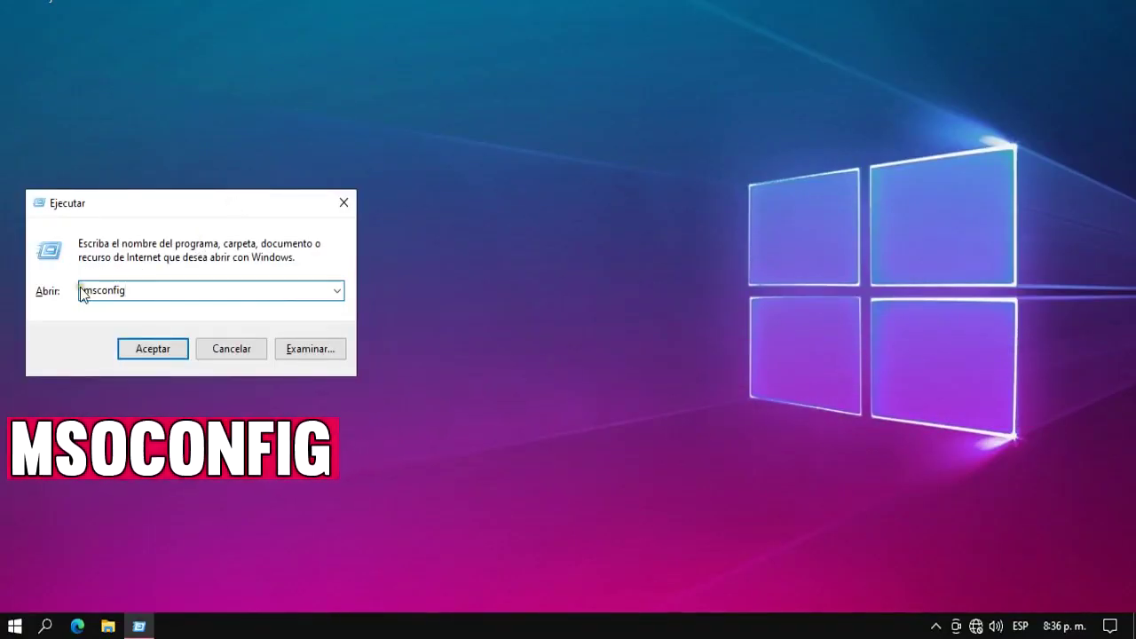
pyautogui.moveTo(82, 290); pyautogui.dragTo(140, 292)
pyautogui.click(154, 348)
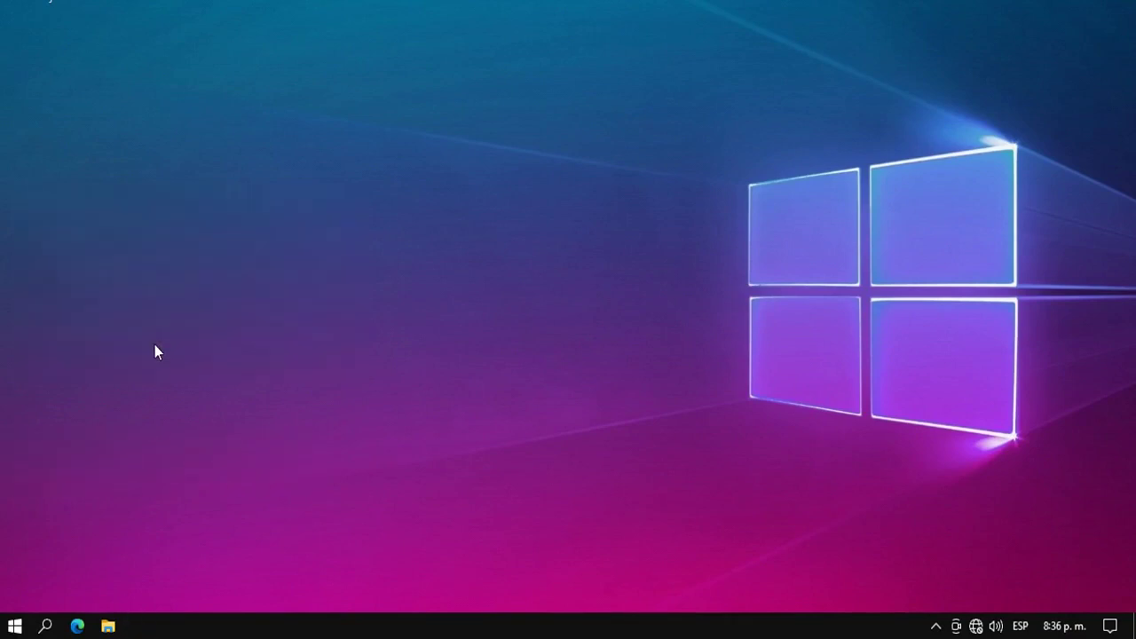
# Check the available values for Número de procesadores in the advanced Arranque options, closing them without saving.
pyautogui.click(411, 141)
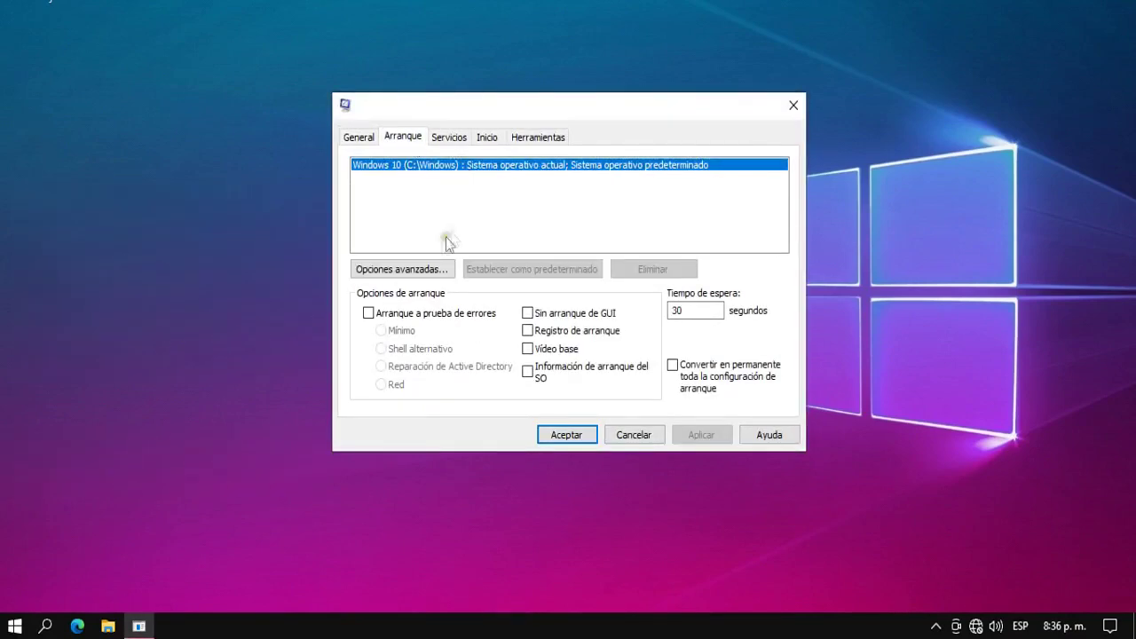
pyautogui.click(420, 269)
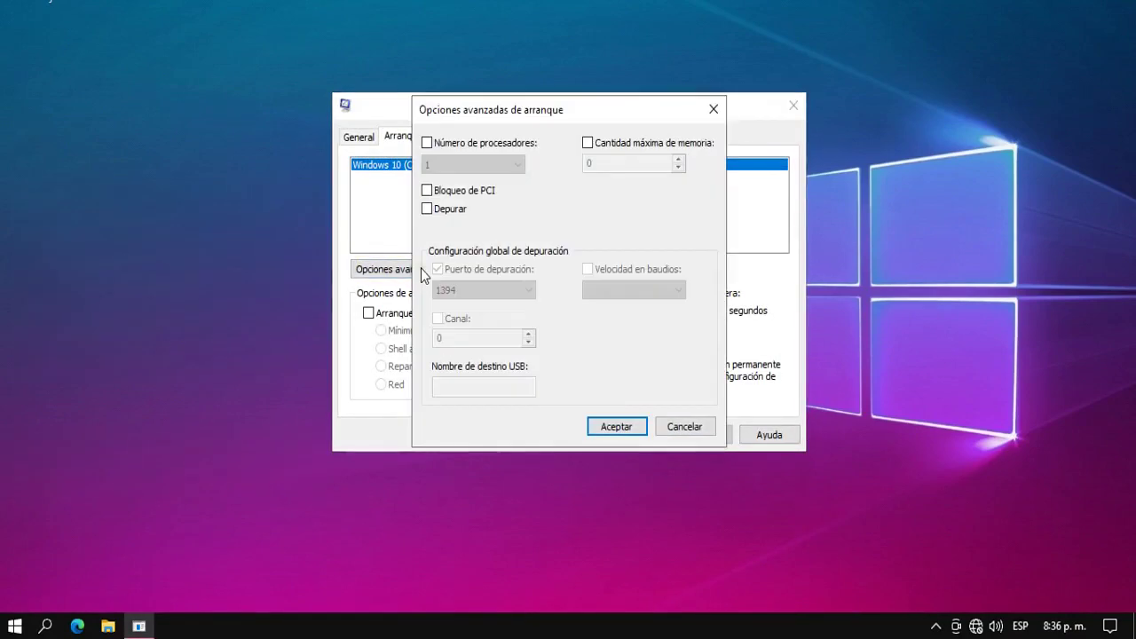
pyautogui.click(484, 143)
pyautogui.click(506, 164)
pyautogui.click(506, 164)
pyautogui.click(506, 165)
pyautogui.click(545, 195)
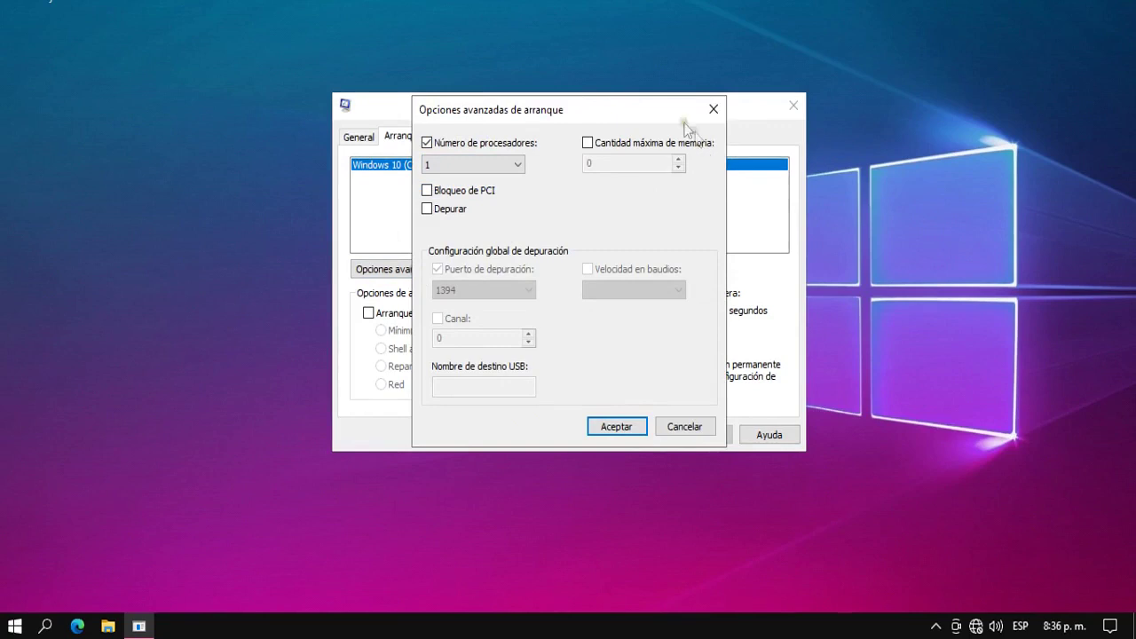
pyautogui.click(713, 109)
# Hide all Microsoft services in the Servicios list and review the remaining third-party services with their full names shown.
pyautogui.click(454, 137)
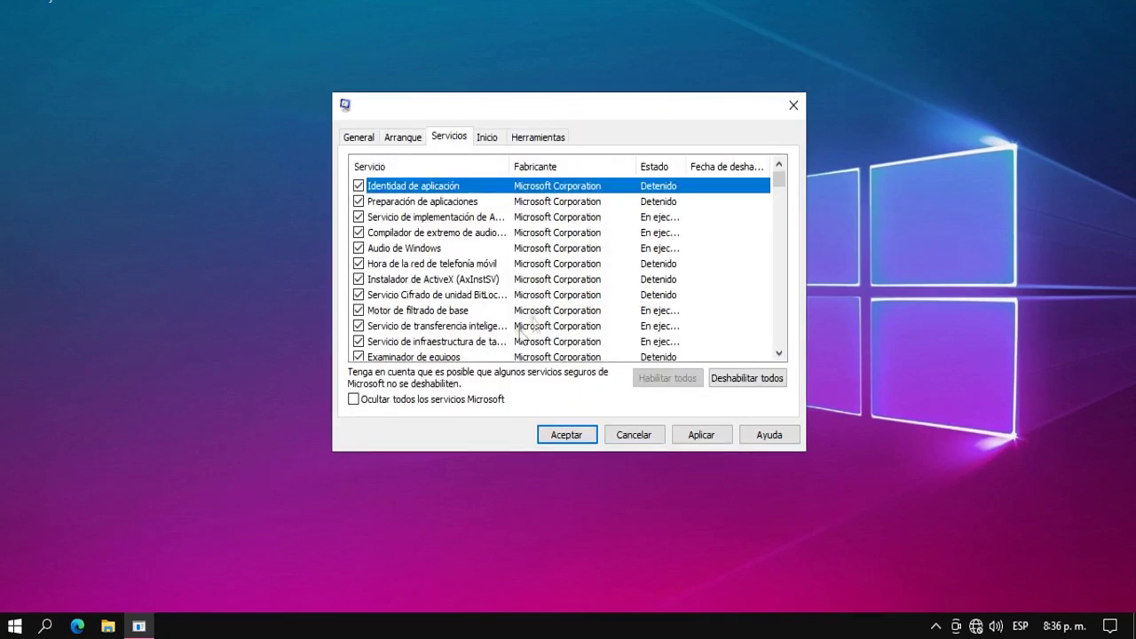
pyautogui.click(418, 405)
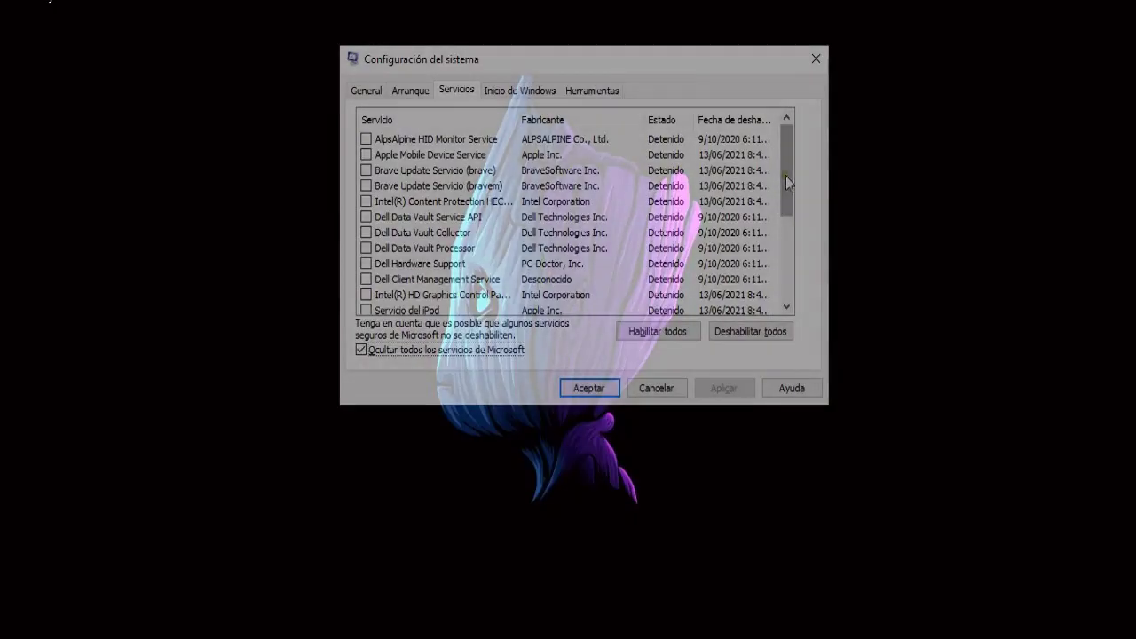
pyautogui.moveTo(785, 176); pyautogui.dragTo(784, 259)
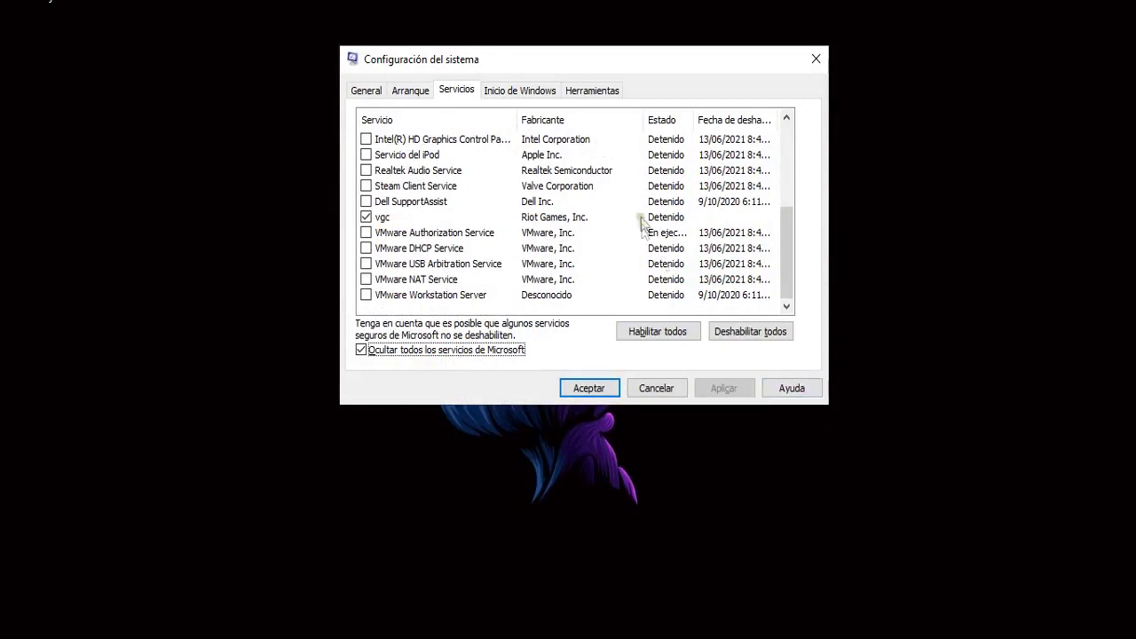
pyautogui.moveTo(788, 284); pyautogui.dragTo(786, 179)
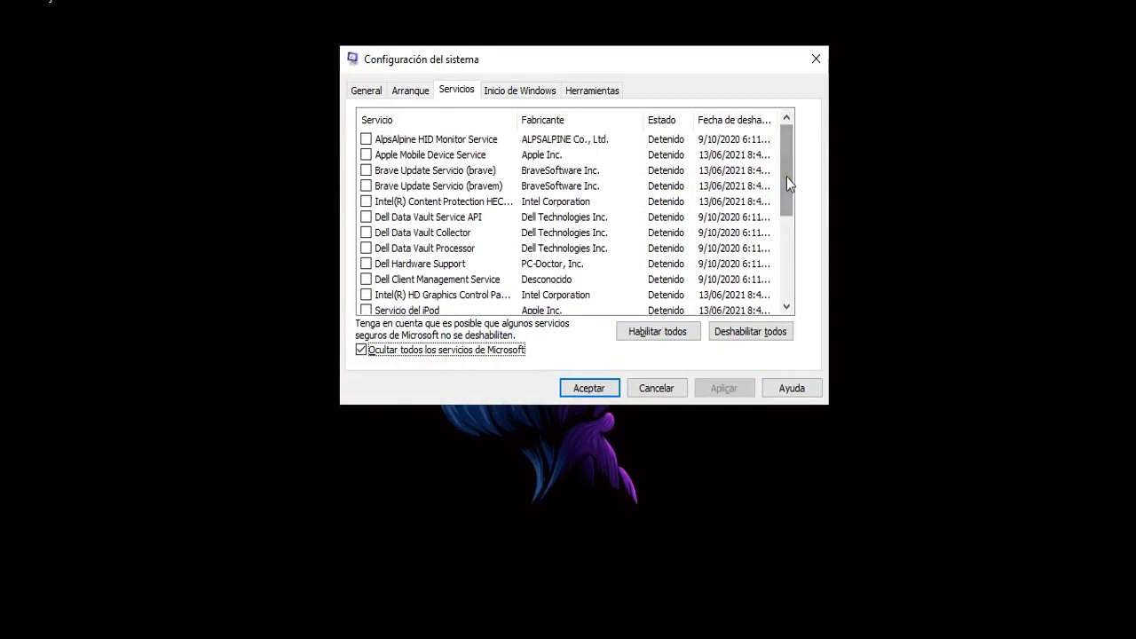
pyautogui.moveTo(693, 120); pyautogui.dragTo(717, 126)
pyautogui.moveTo(792, 183); pyautogui.dragTo(785, 270)
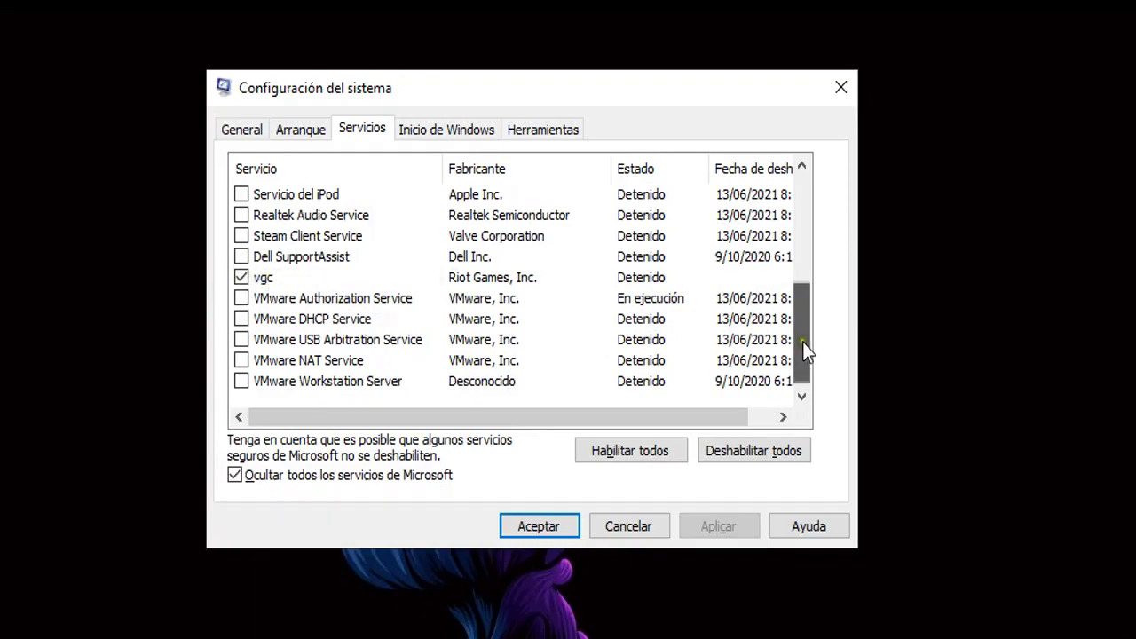
pyautogui.moveTo(802, 345); pyautogui.dragTo(805, 316)
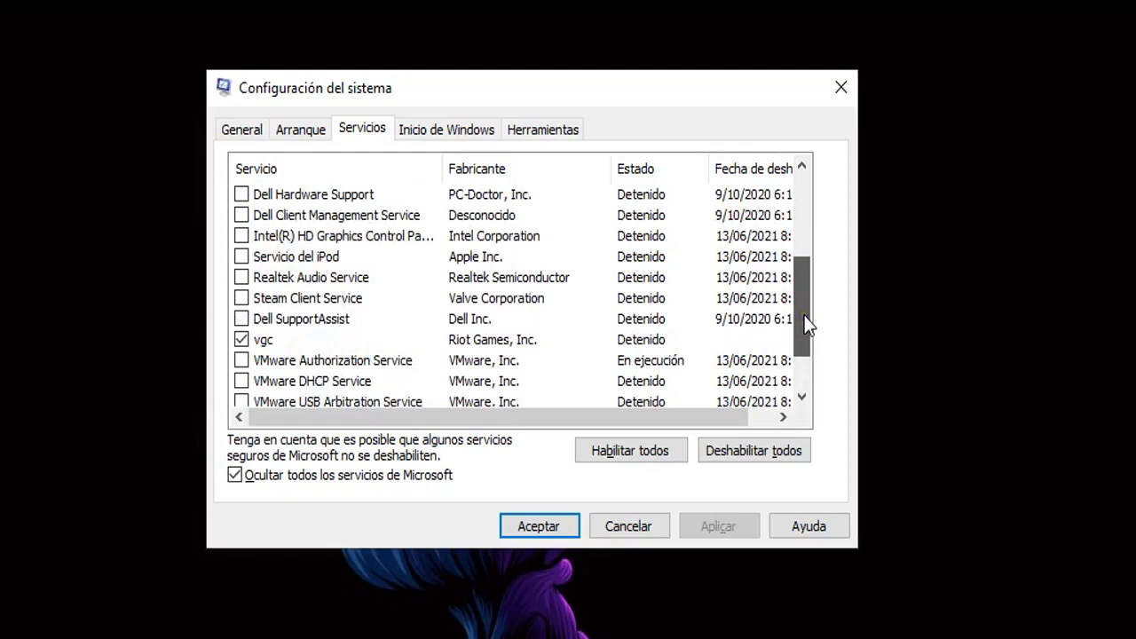
pyautogui.moveTo(808, 325); pyautogui.dragTo(805, 306)
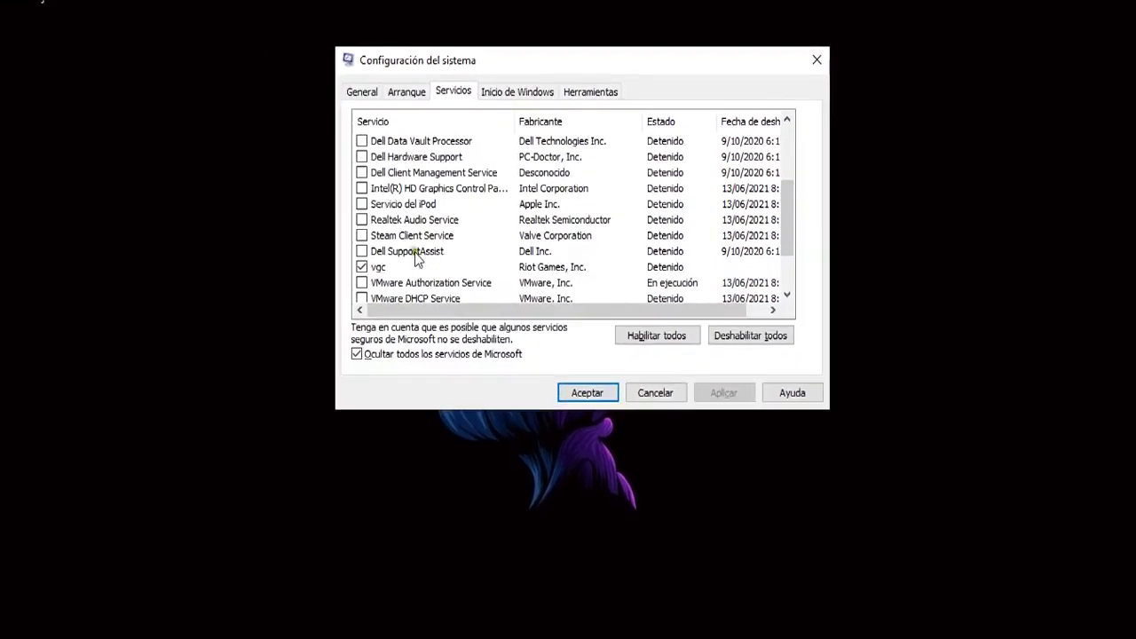
pyautogui.scroll(1, 793, 199)
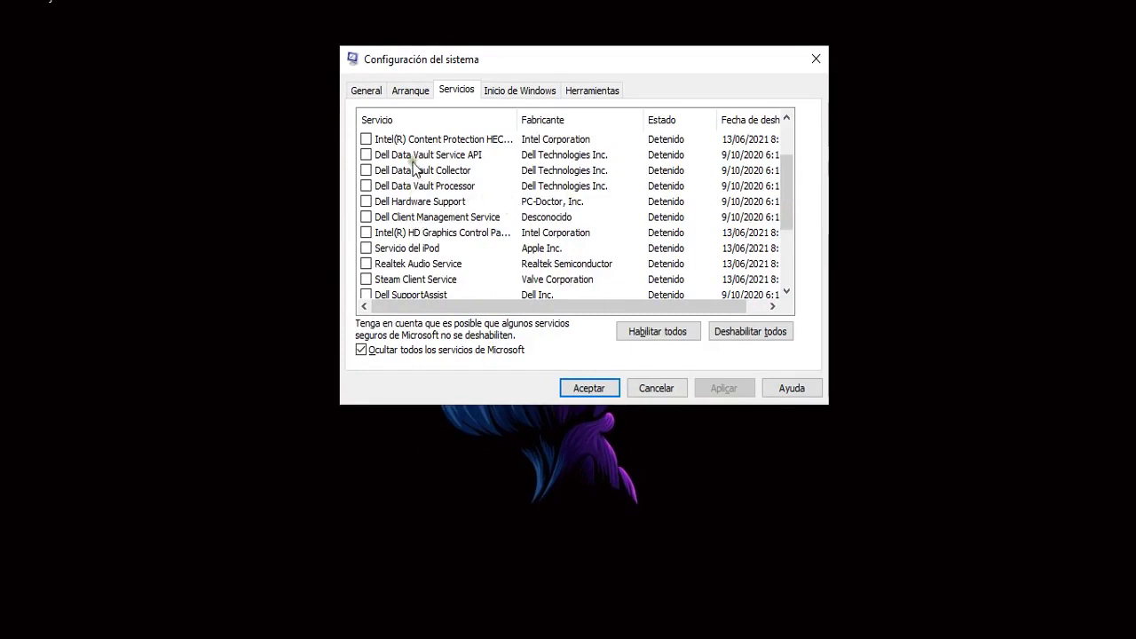
pyautogui.moveTo(519, 119); pyautogui.dragTo(573, 123)
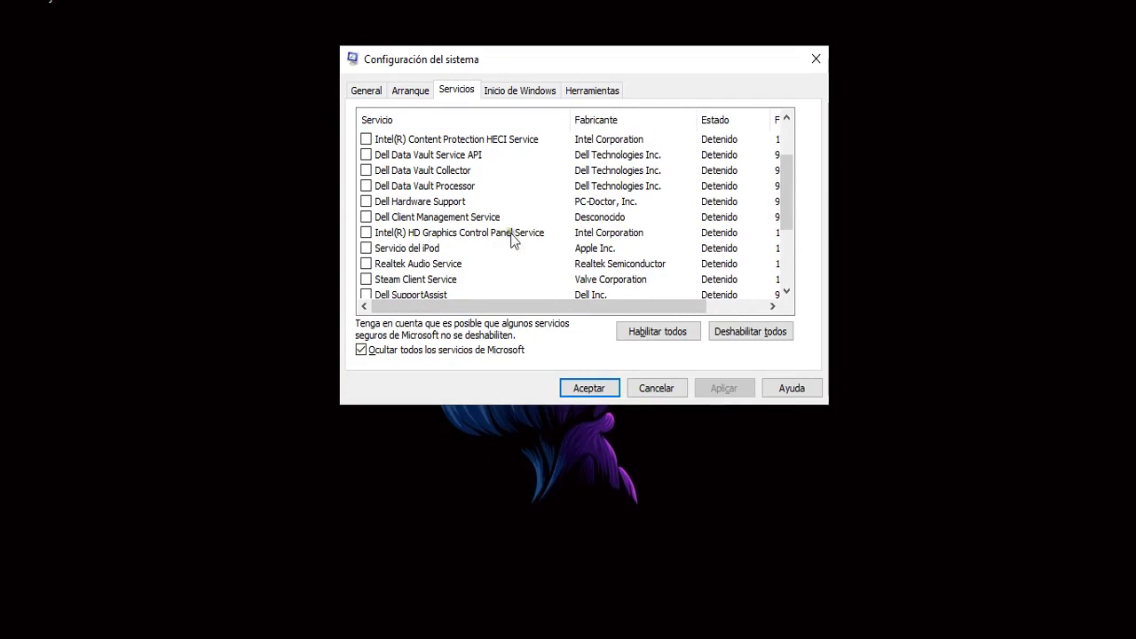
# View the Intel HD graphics control panel from the desktop's Propiedades de gráficos, then close it.
pyautogui.rightClick(949, 113)
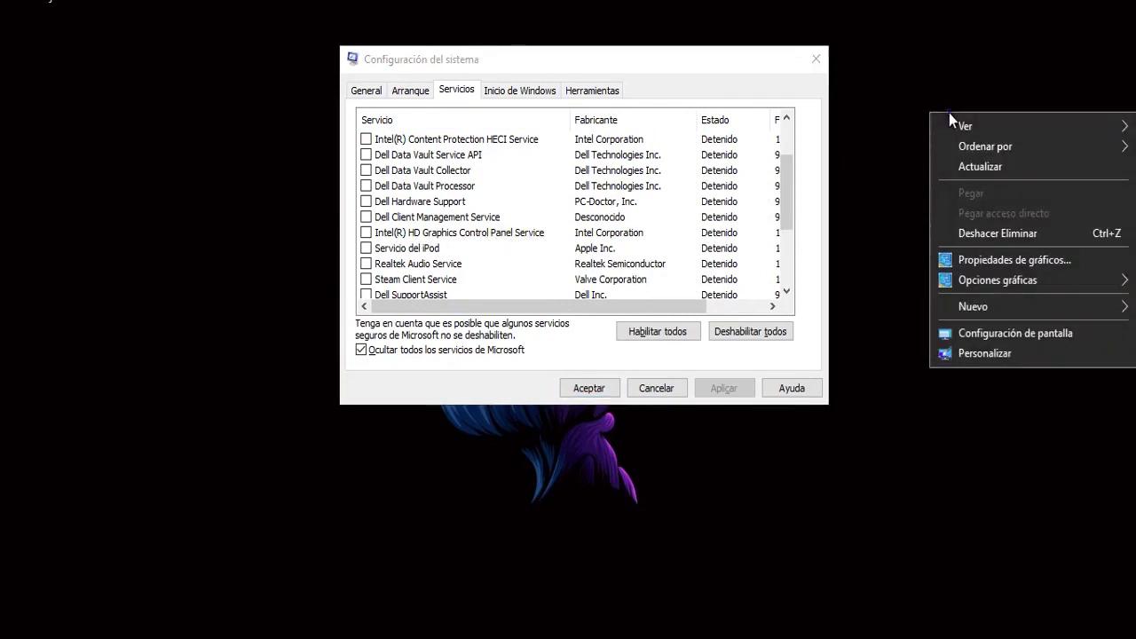
pyautogui.click(1032, 261)
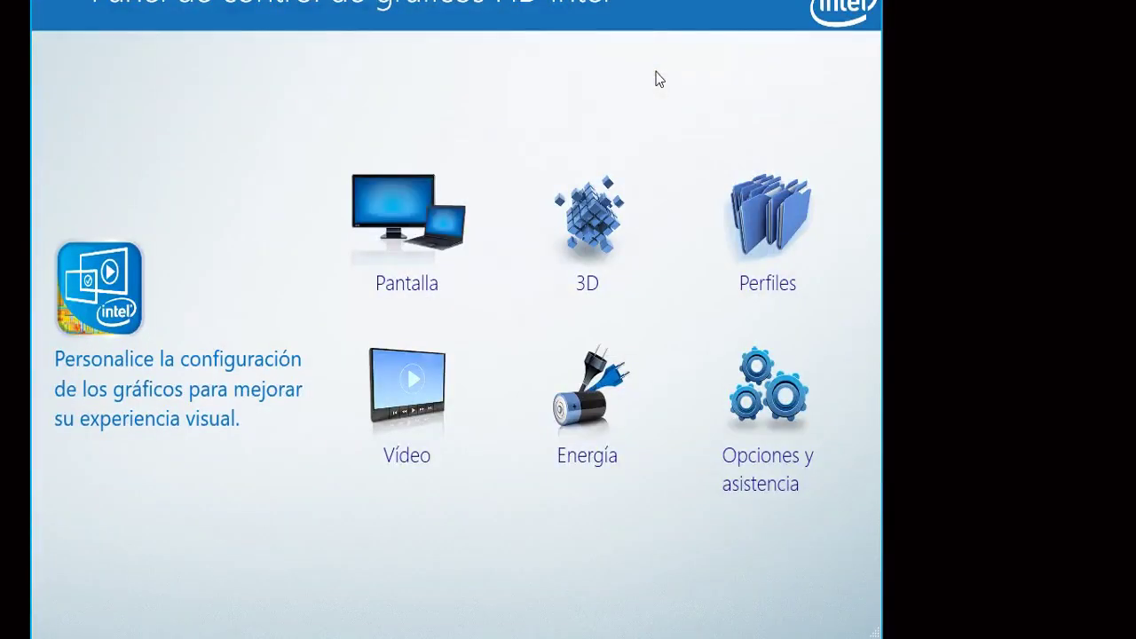
pyautogui.hotkey('alt', 'F4')
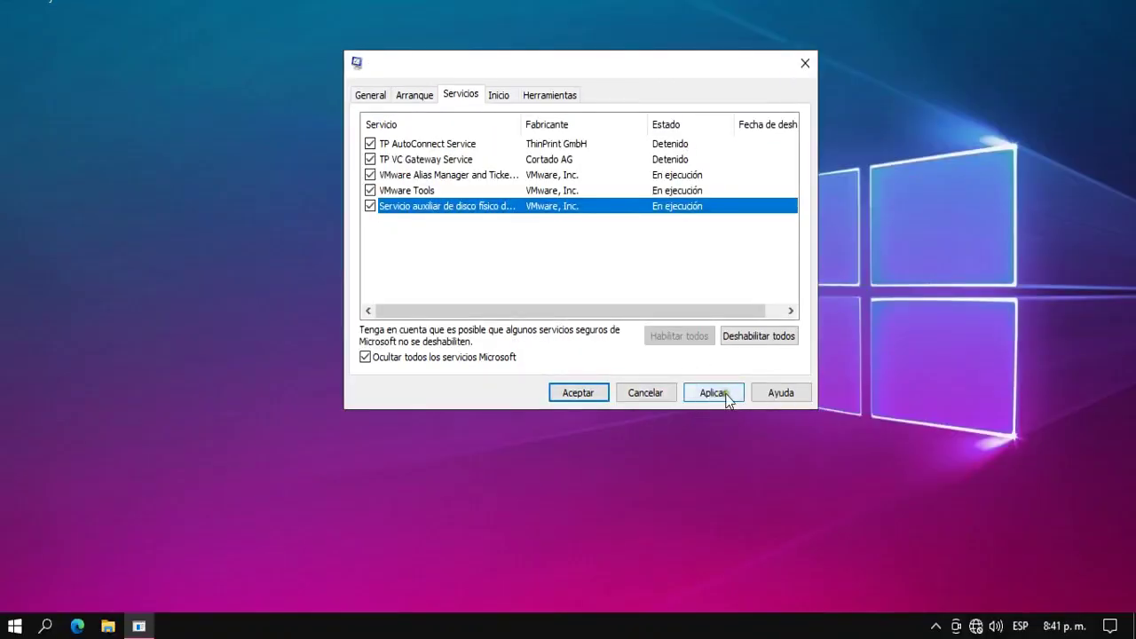
# Apply the services configuration and exit Configuración del sistema without restarting.
pyautogui.click(725, 395)
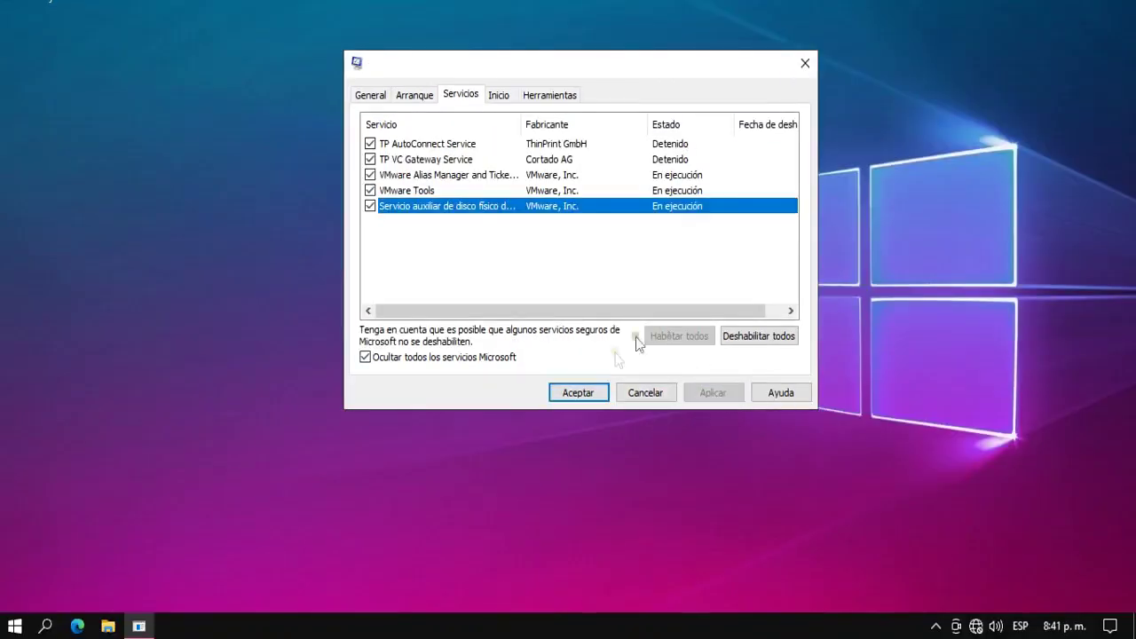
pyautogui.click(580, 396)
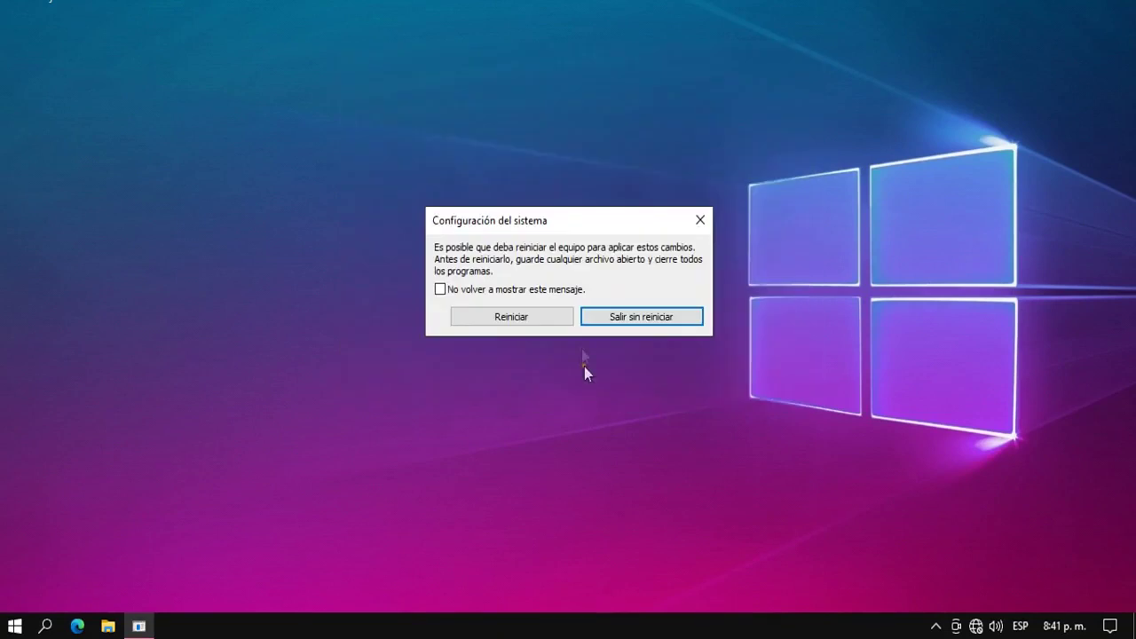
pyautogui.click(629, 317)
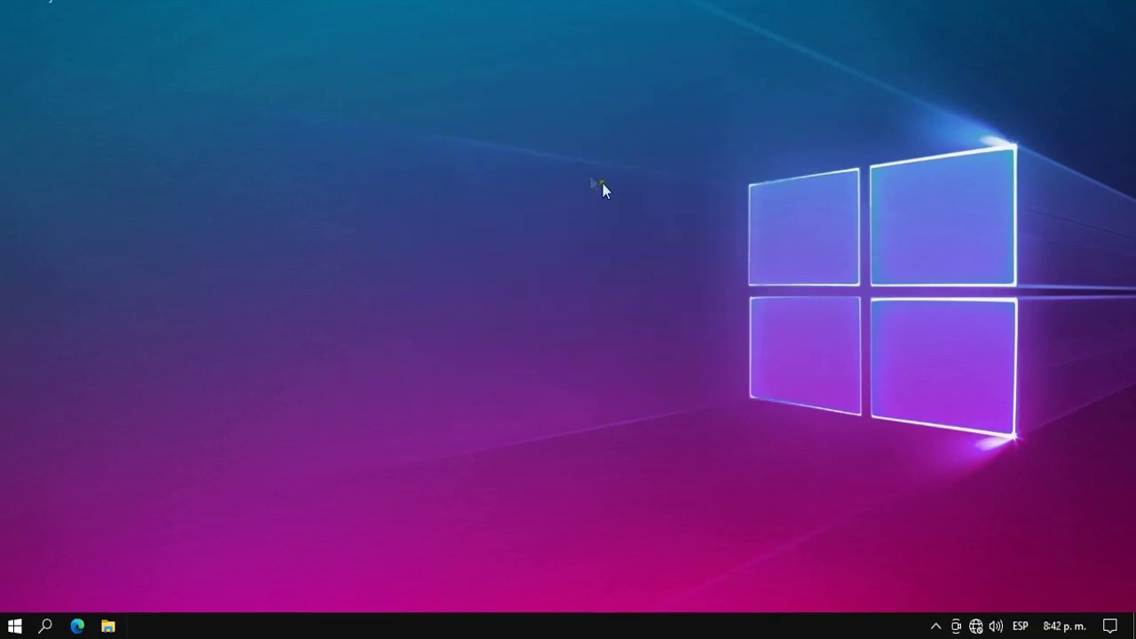
# Open the properties of Disco local (C:) from File Explorer.
pyautogui.click(106, 628)
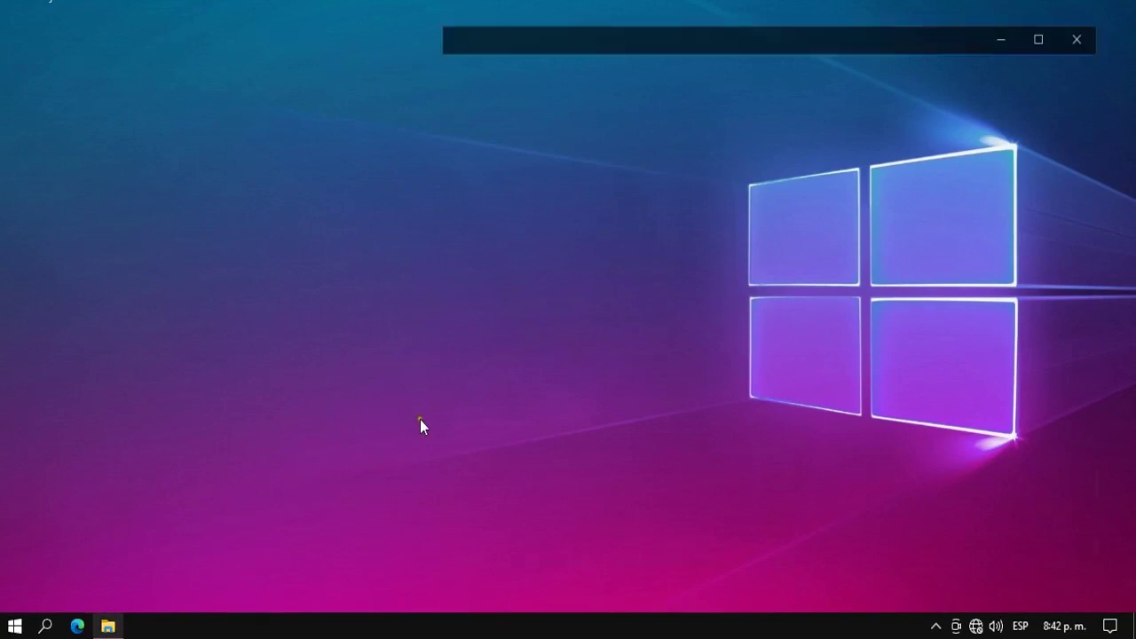
pyautogui.moveTo(815, 39); pyautogui.dragTo(630, 1)
pyautogui.click(480, 351)
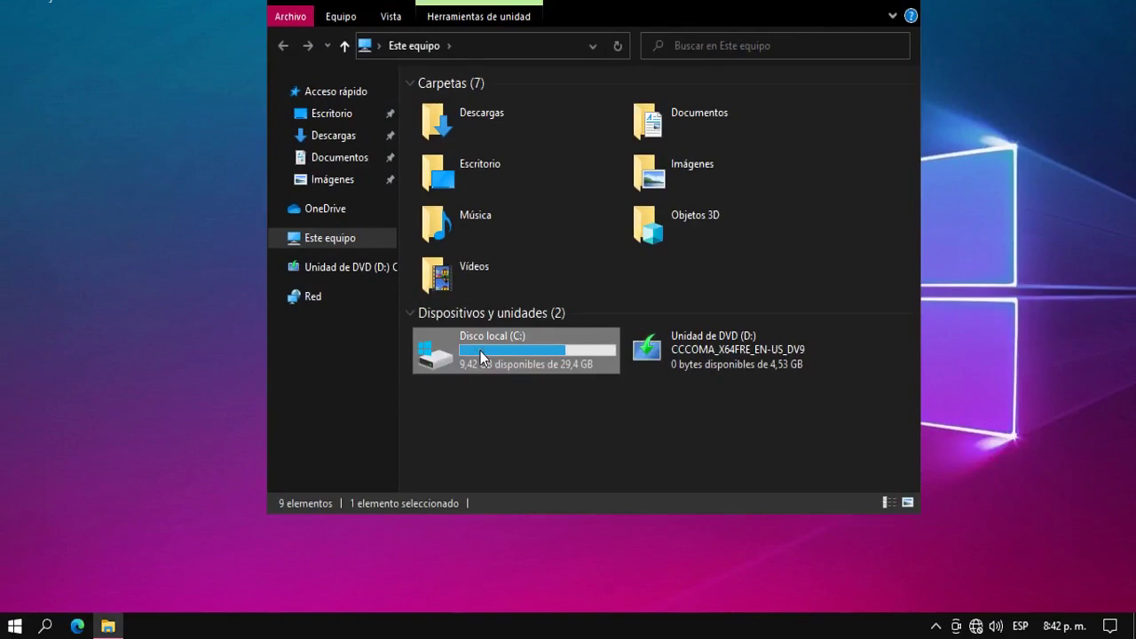
pyautogui.rightClick(480, 350)
pyautogui.click(551, 332)
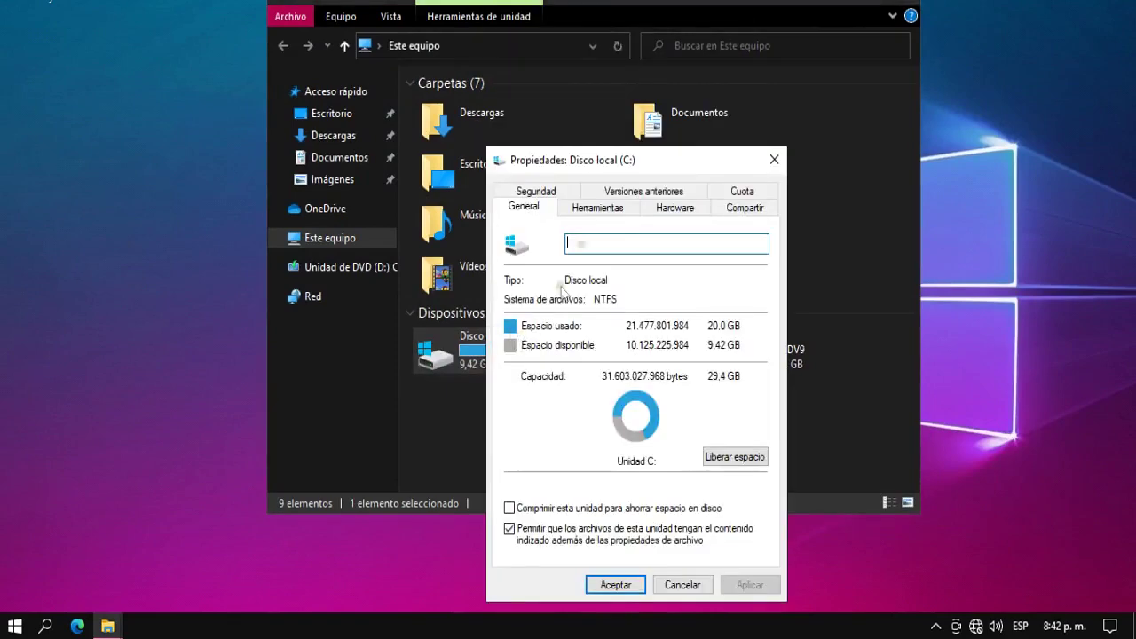
pyautogui.moveTo(612, 155); pyautogui.dragTo(555, 4)
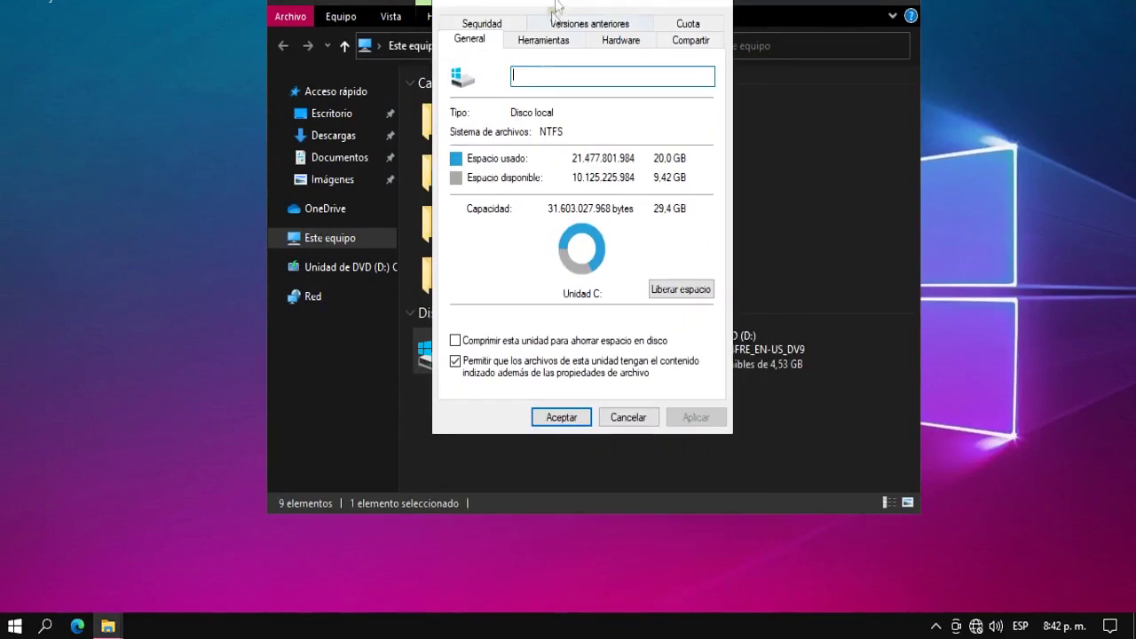
# Open Liberador de espacio en disco for drive C:, mark all listed file categories for deletion, and run Limpiar archivos de sistema.
pyautogui.click(673, 295)
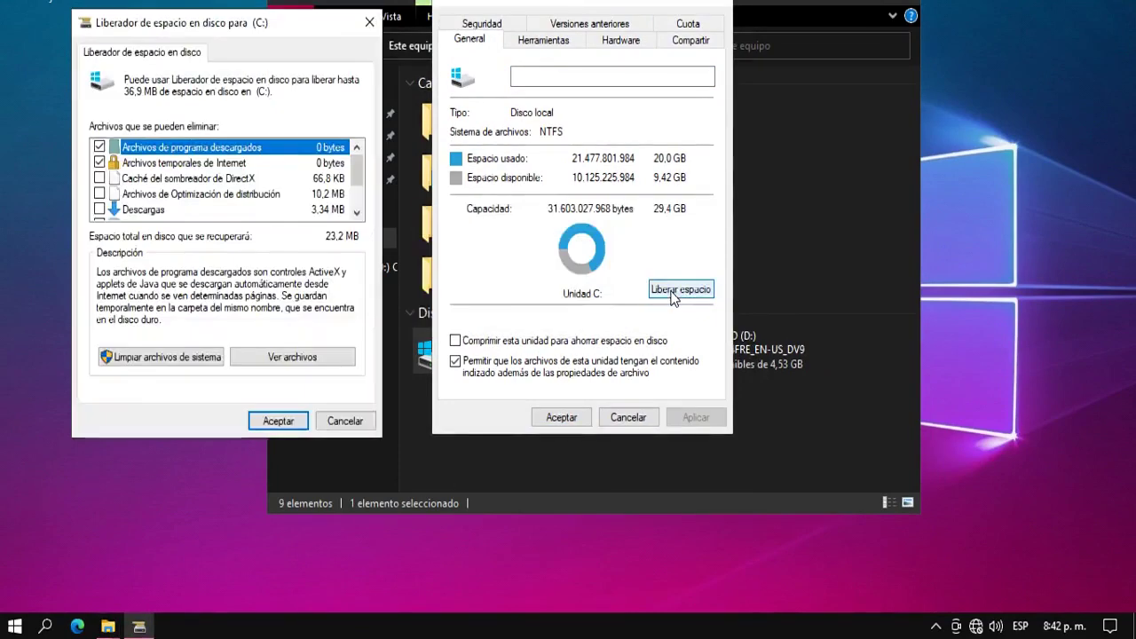
pyautogui.click(100, 179)
pyautogui.click(100, 194)
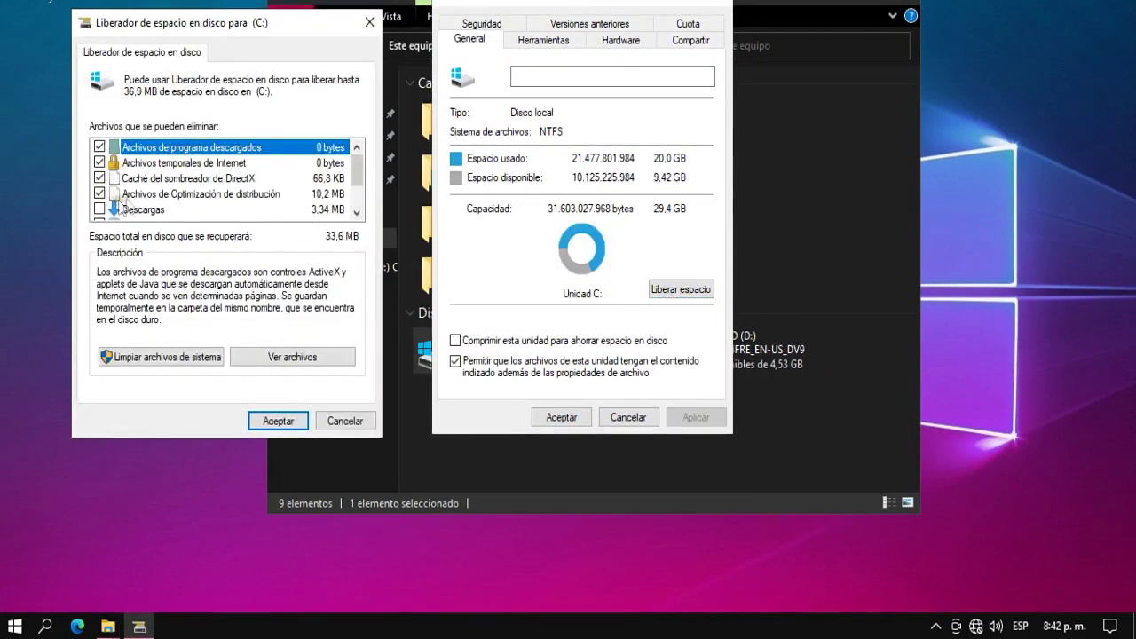
pyautogui.click(100, 210)
pyautogui.moveTo(356, 176); pyautogui.dragTo(357, 193)
pyautogui.click(99, 178)
pyautogui.click(100, 193)
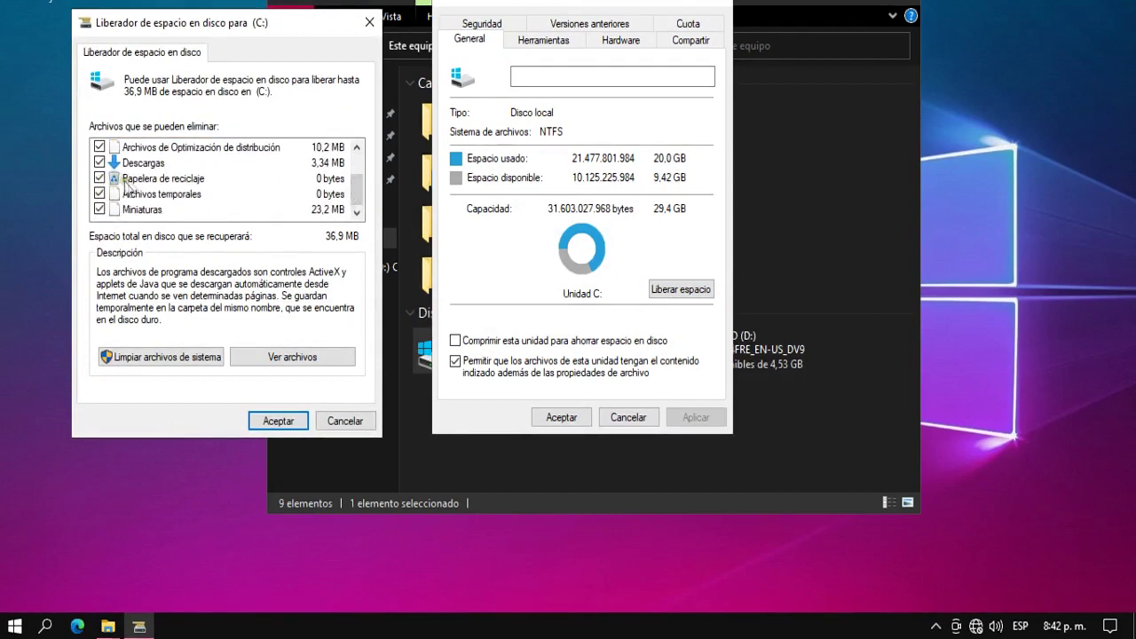
pyautogui.click(203, 358)
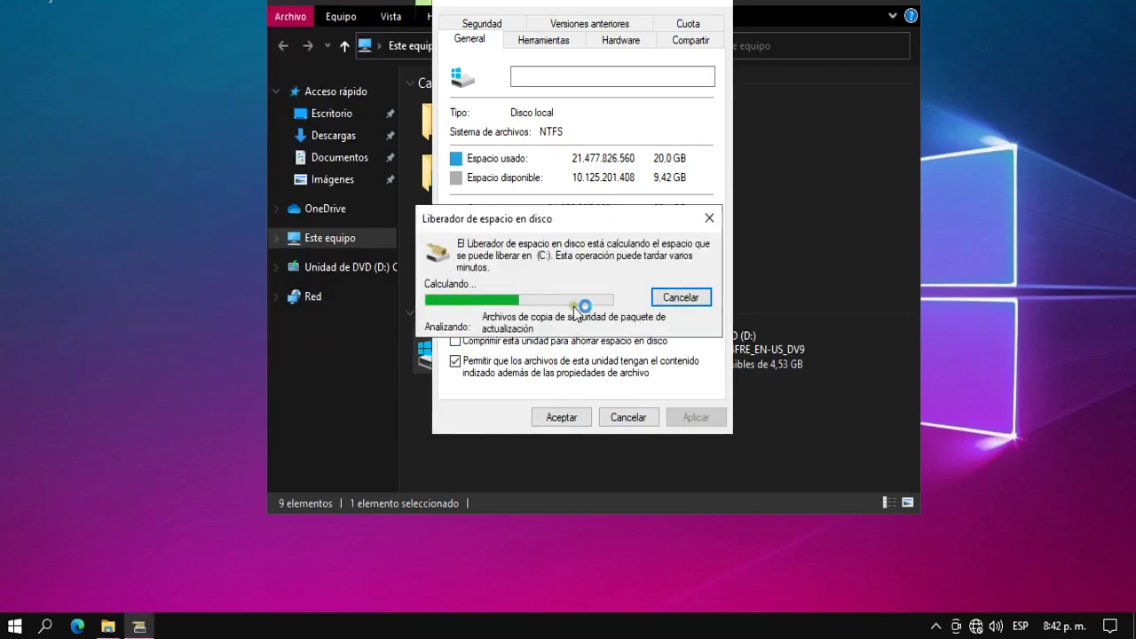
# Open Optimizar unidades from the drive's Herramientas properties and analyze drive C: for fragmentation.
pyautogui.click(566, 41)
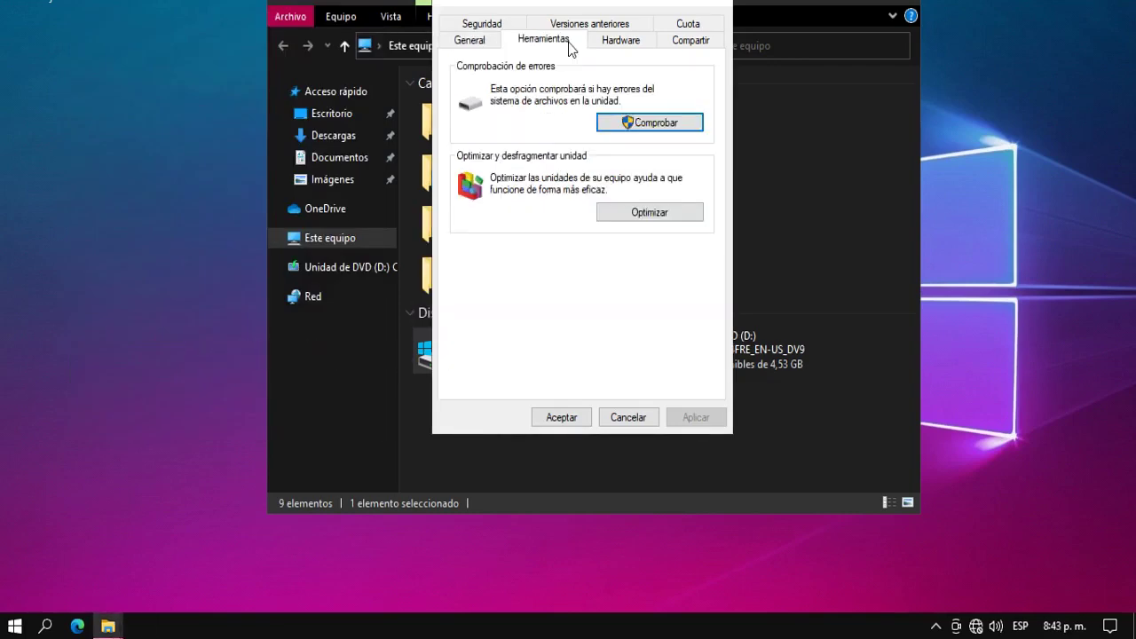
pyautogui.click(650, 213)
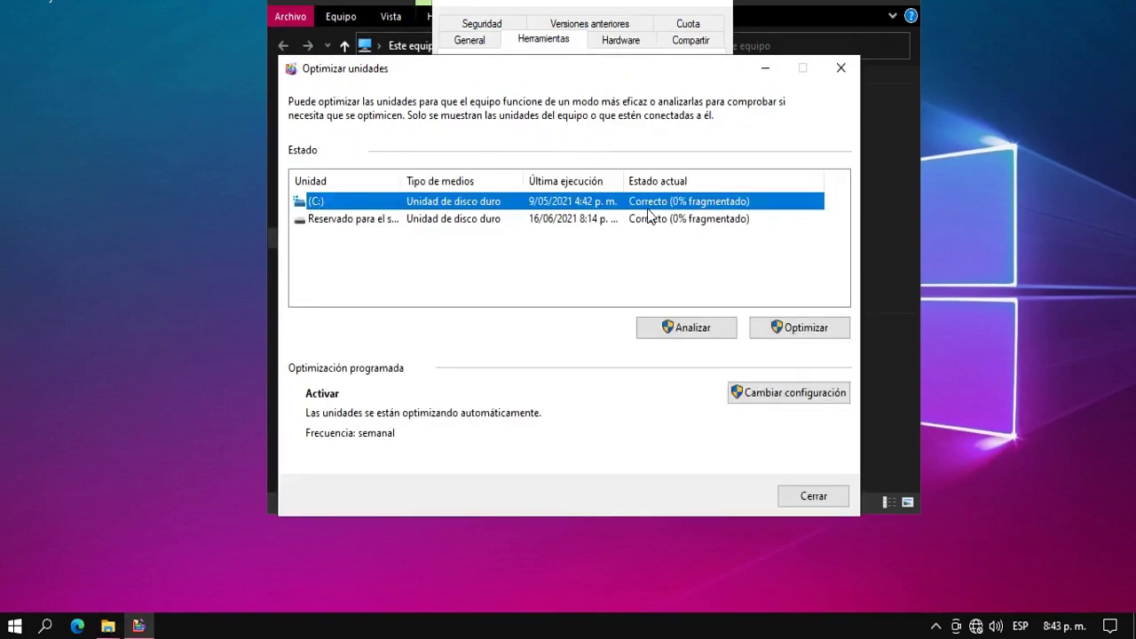
pyautogui.moveTo(636, 65); pyautogui.dragTo(551, 44)
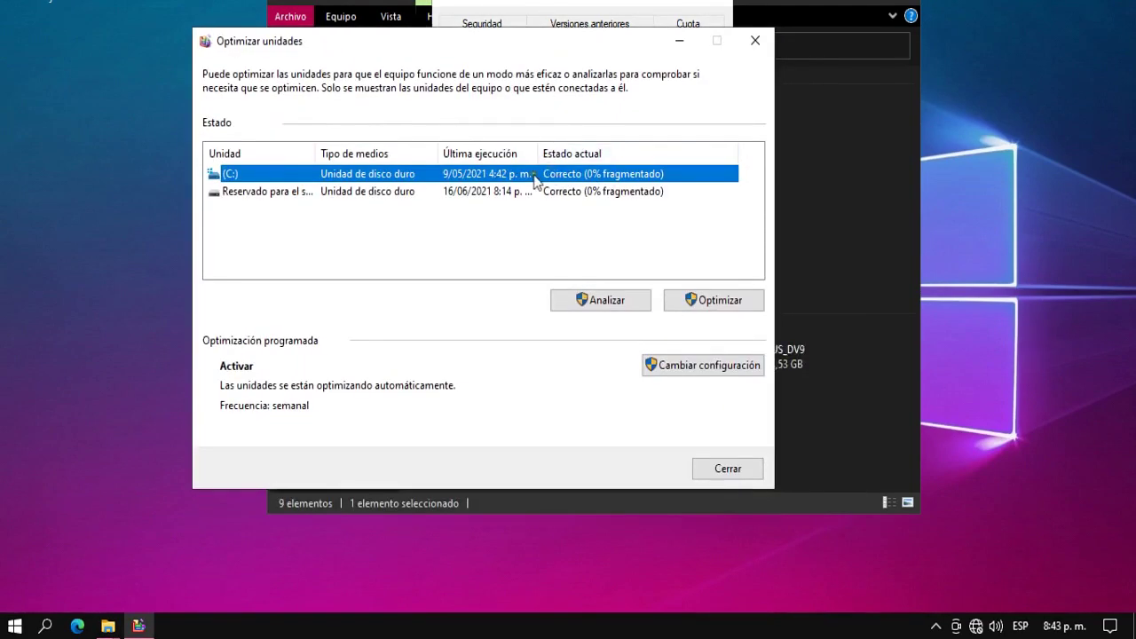
pyautogui.click(624, 300)
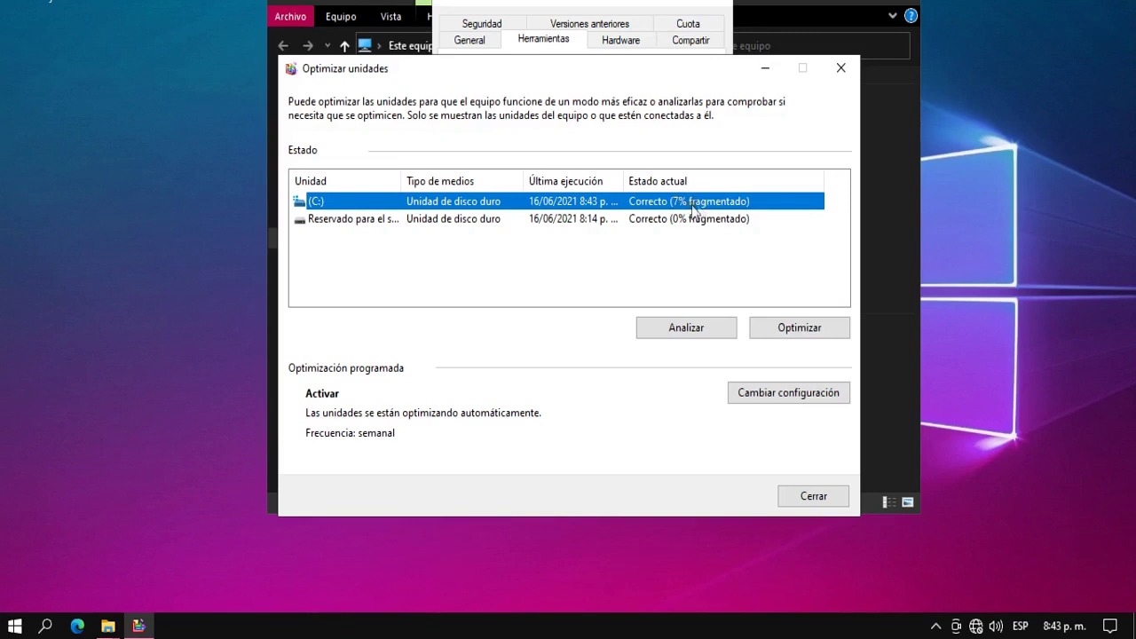
# Turn off Ejecución programada in the drive optimization schedule.
pyautogui.click(799, 399)
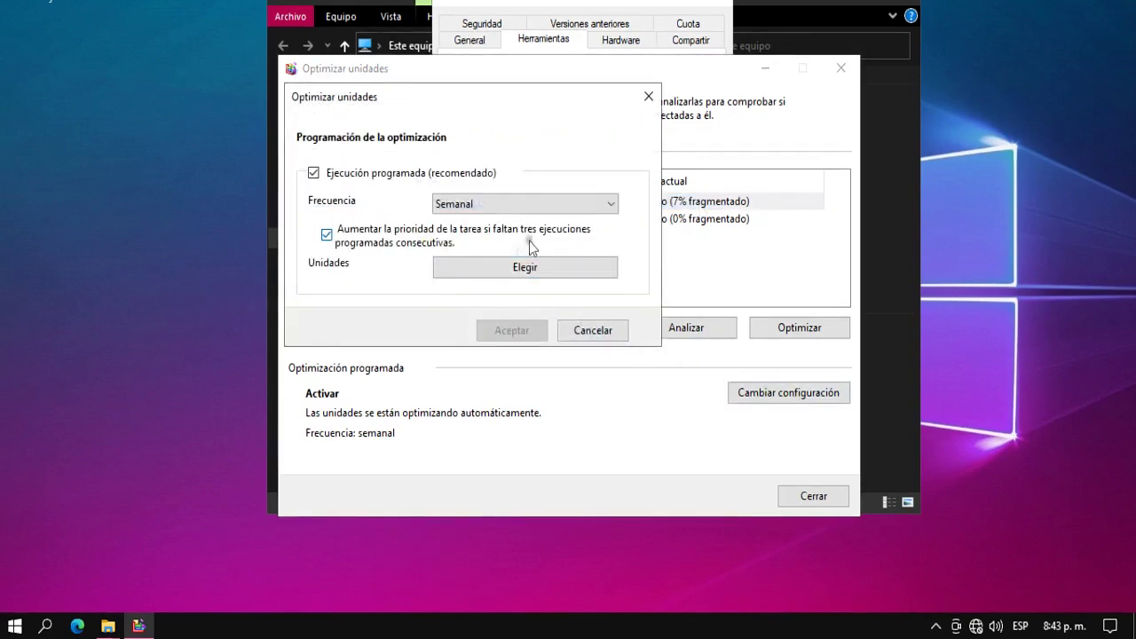
pyautogui.click(314, 174)
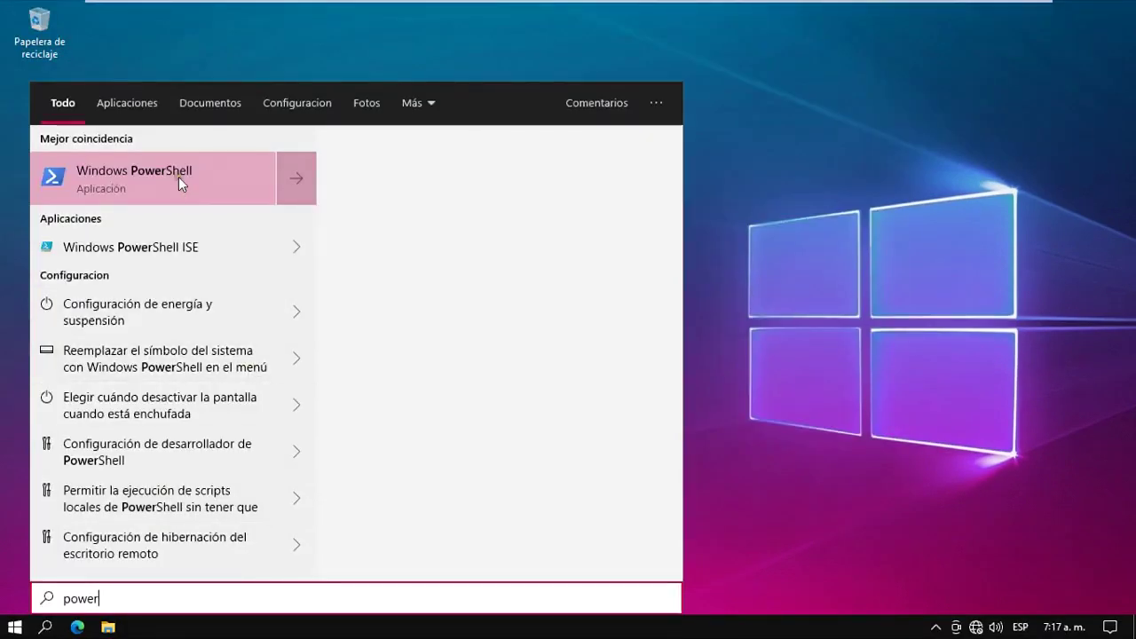
# Run Windows PowerShell as administrator and execute powercfg -duplicatescheme e9a42b02-d5df-448d-aa00-03f14749eb61.
pyautogui.rightClick(299, 180)
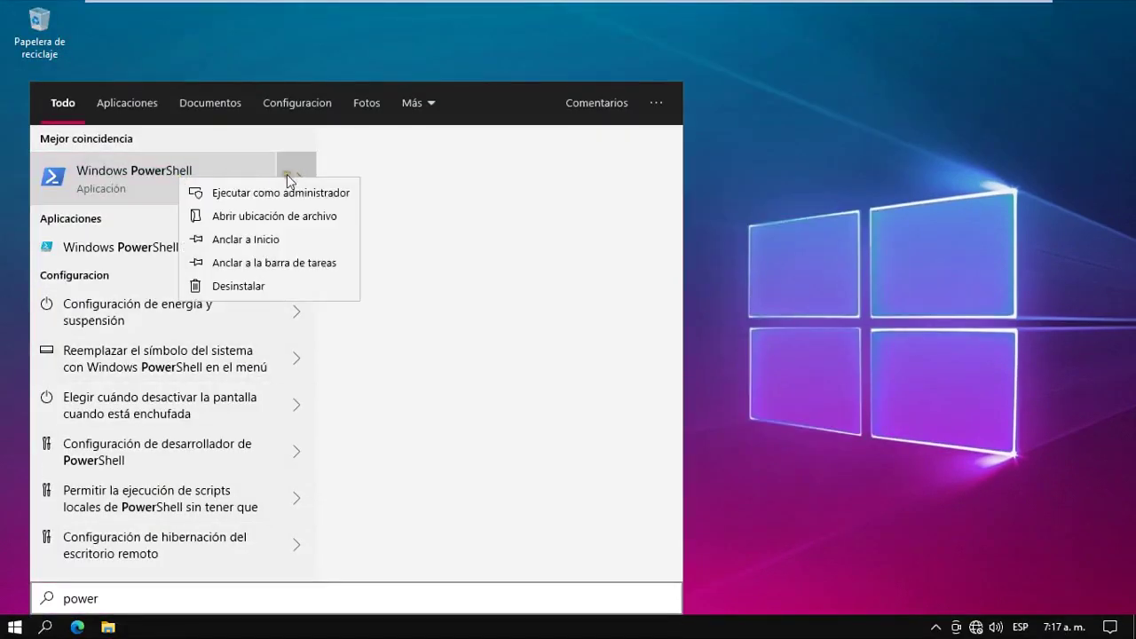
pyautogui.click(296, 192)
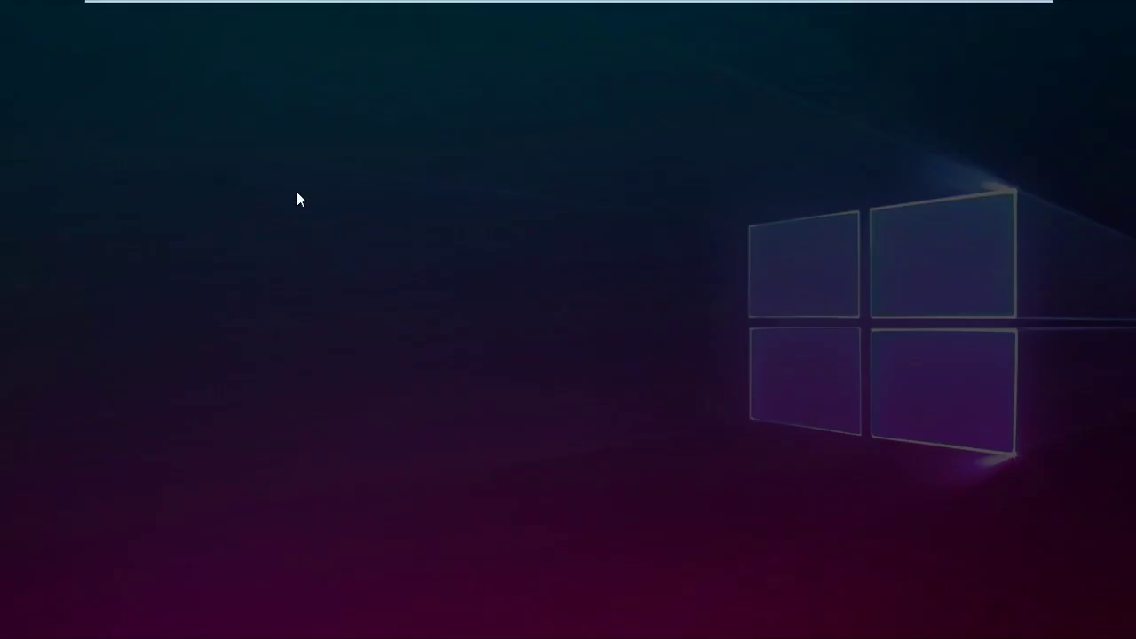
pyautogui.click(505, 411)
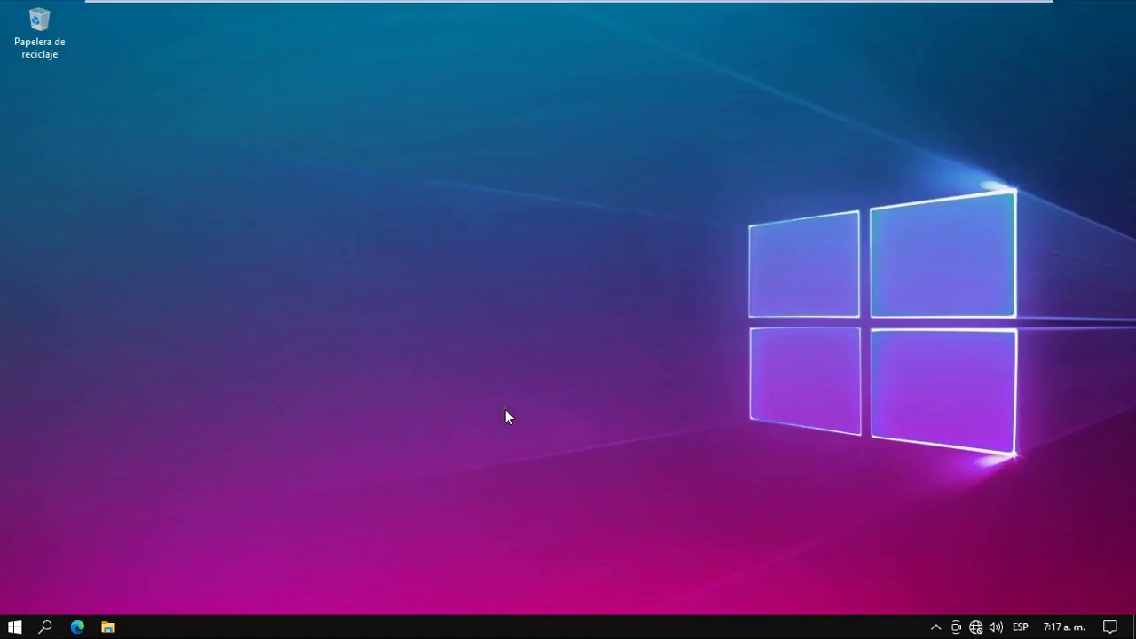
pyautogui.write('powercfg -duplicatescheme e9a42b02-d5df-448d-aa00-03f14749eb61')
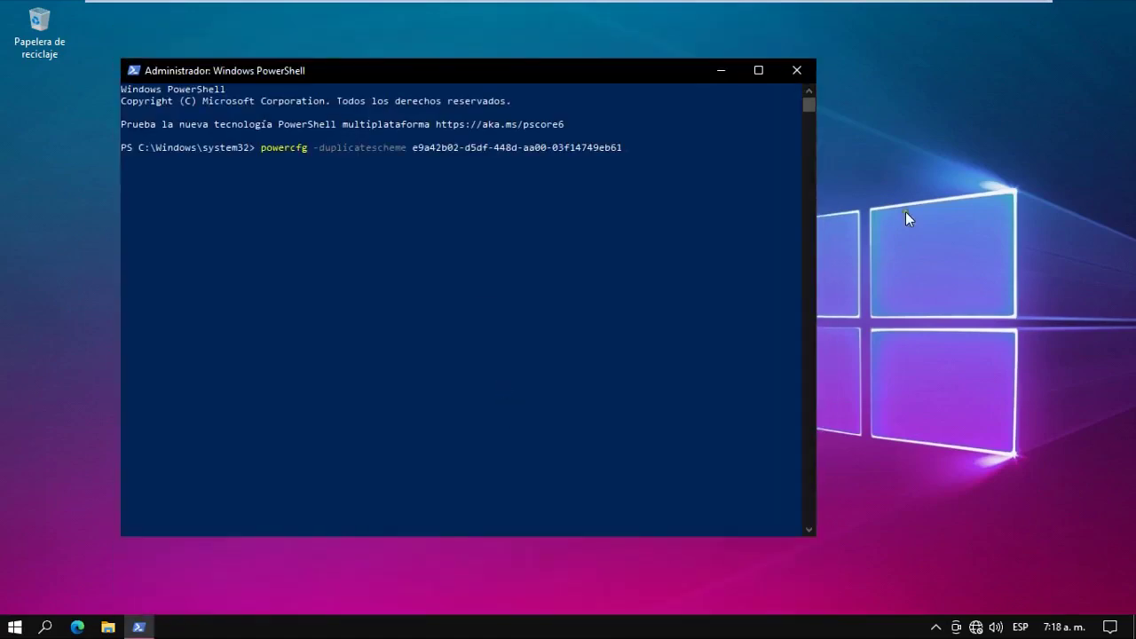
pyautogui.press('Return')
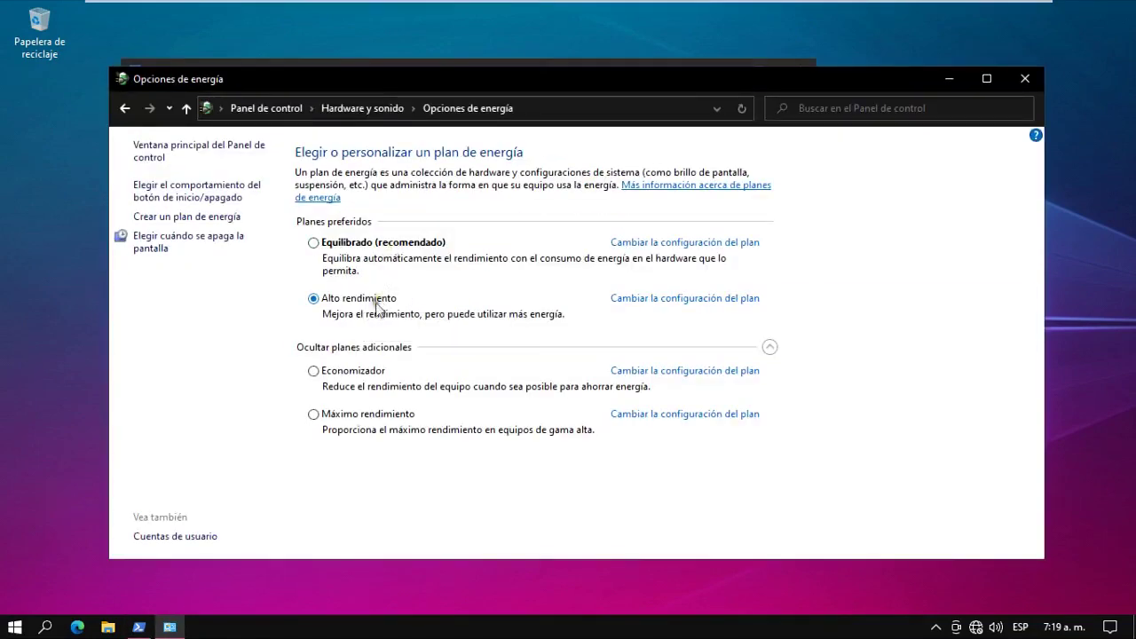
# Activate the Máximo rendimiento plan in Opciones de energía and toggle the list of additional plans.
pyautogui.click(769, 348)
pyautogui.click(769, 348)
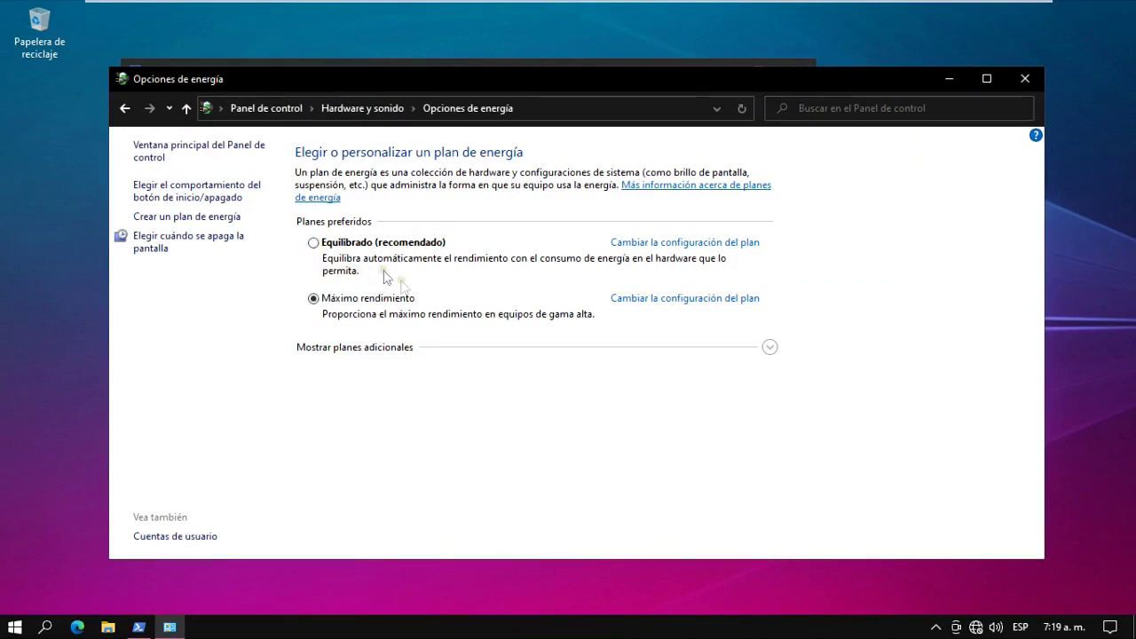
pyautogui.click(770, 348)
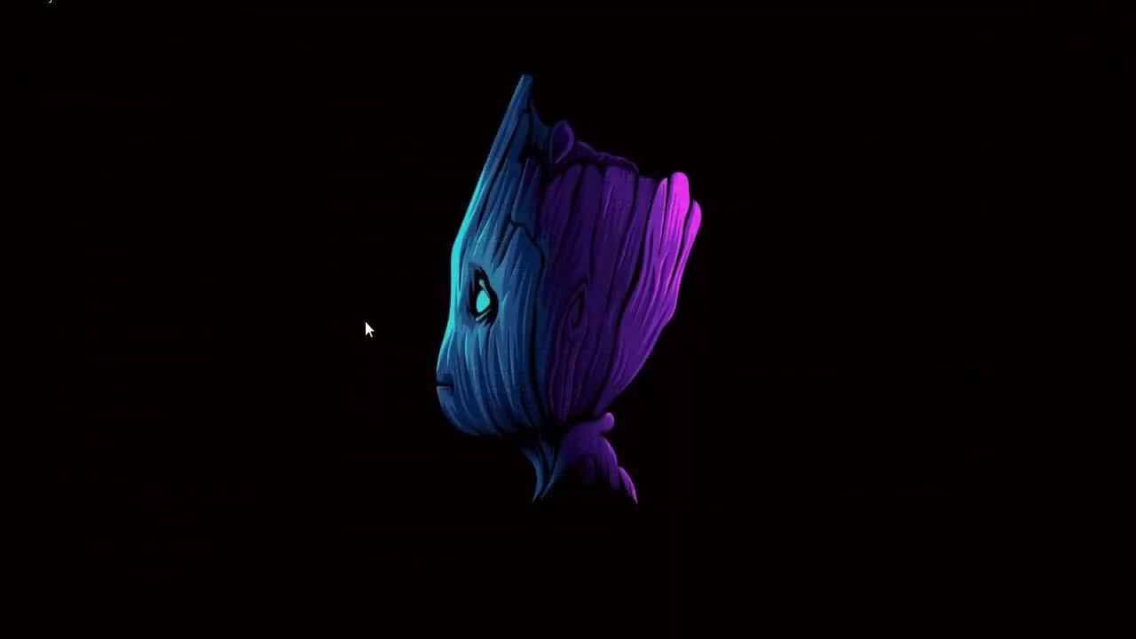
# Open the local group policy editor by running gpedit.msc, and widen its tree pane to show full folder names.
pyautogui.press('super+r')
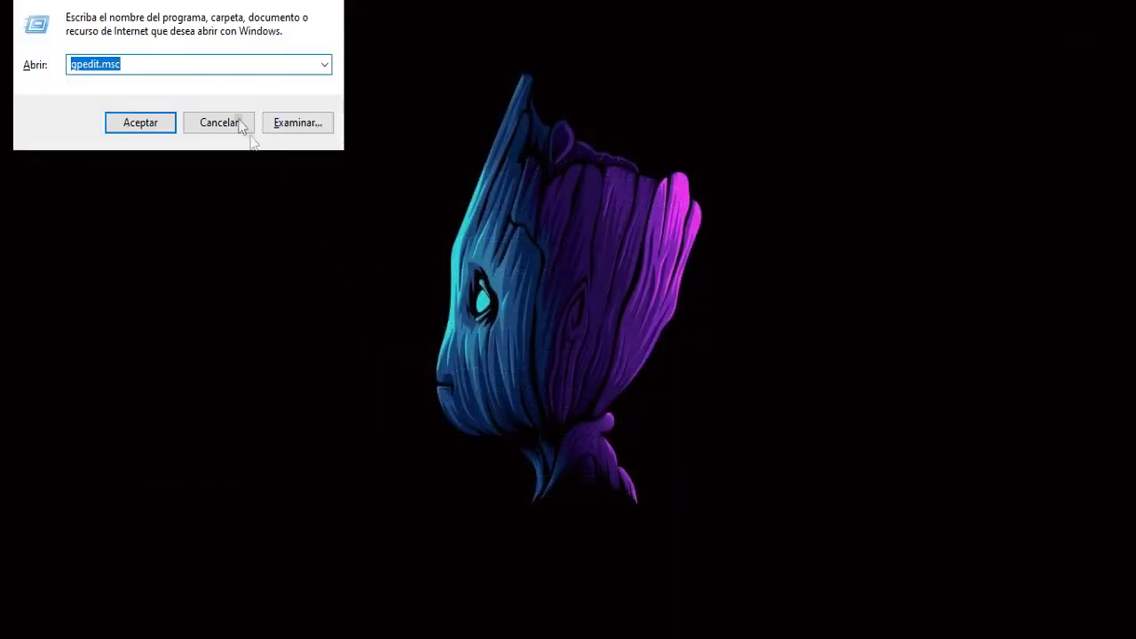
pyautogui.moveTo(215, 1); pyautogui.dragTo(329, 8)
pyautogui.click(204, 73)
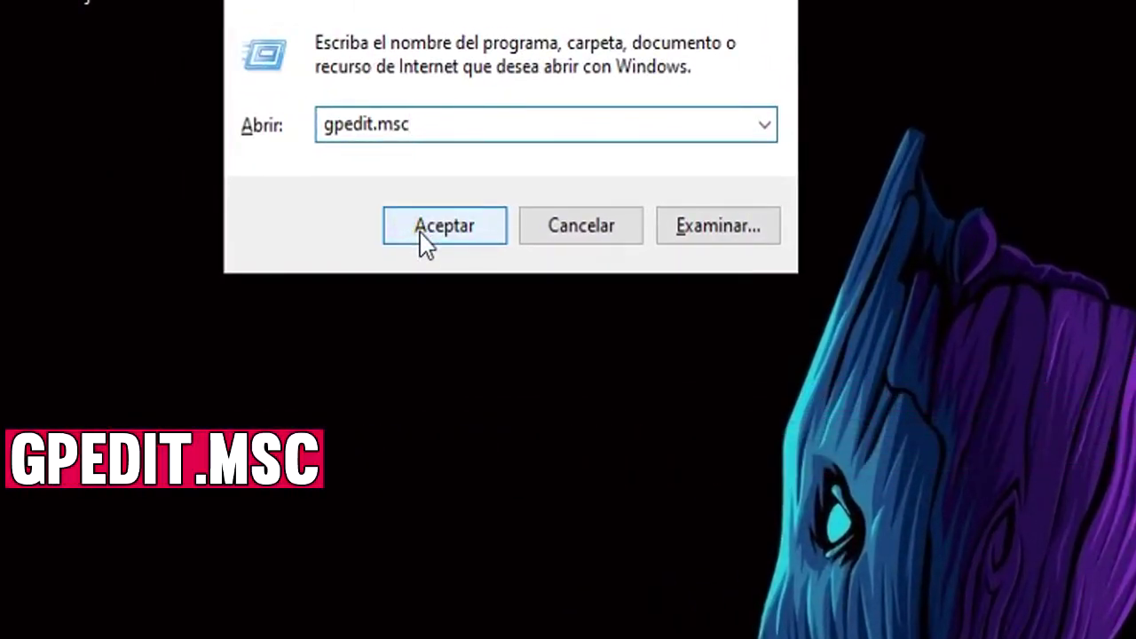
pyautogui.click(421, 235)
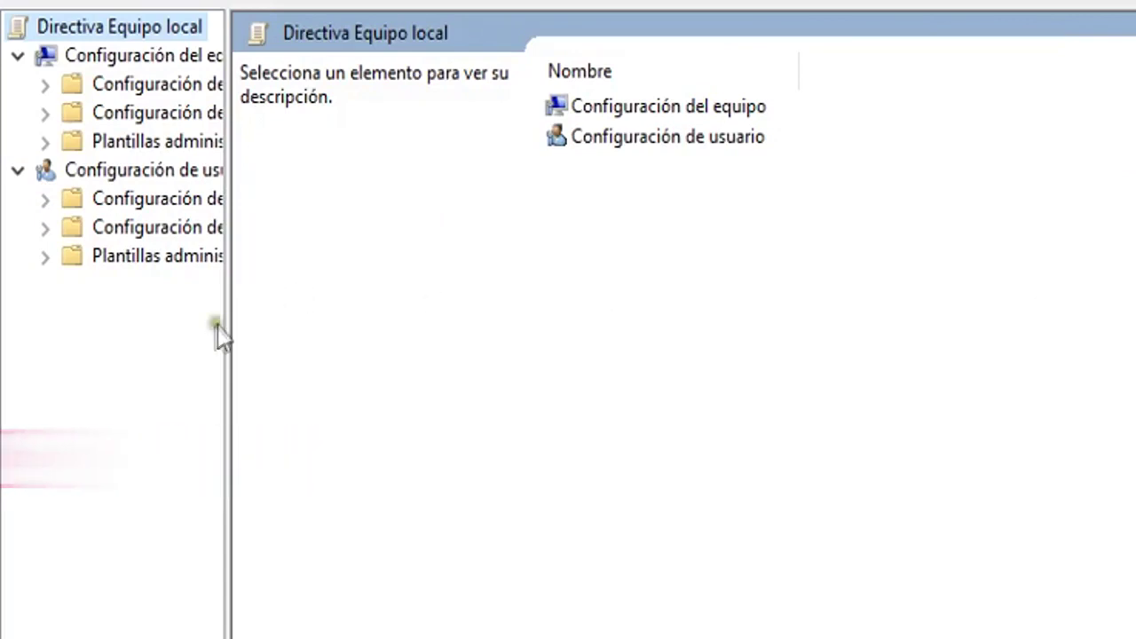
pyautogui.moveTo(659, 464); pyautogui.dragTo(780, 464)
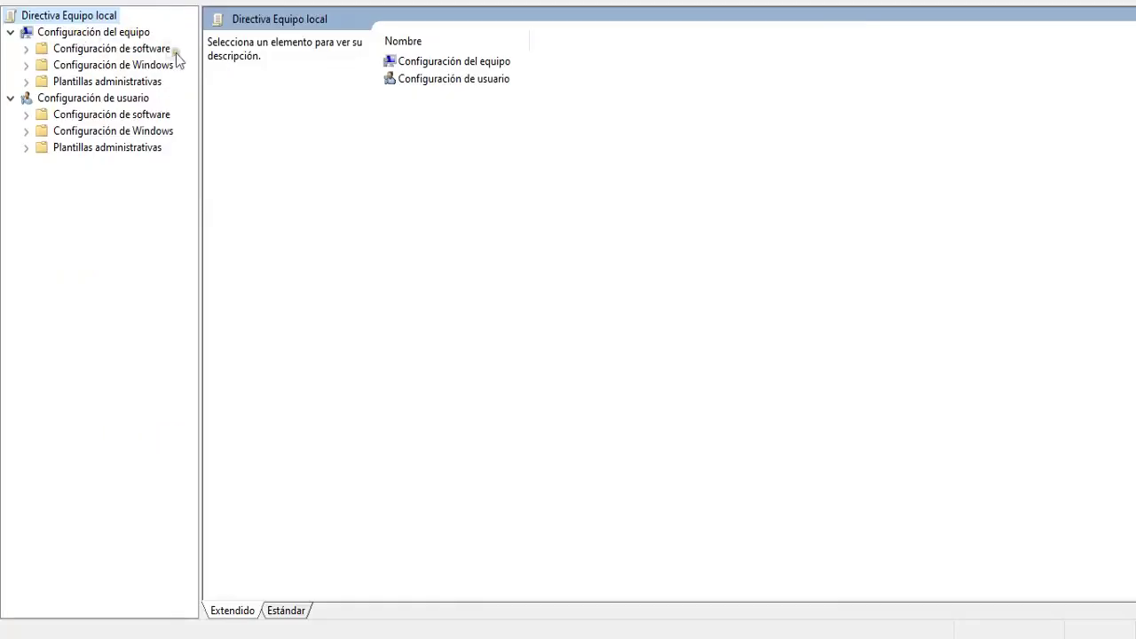
# Open the Programador de paquetes QoS folder under Configuración del equipo > Plantillas administrativas > Red.
pyautogui.click(114, 83)
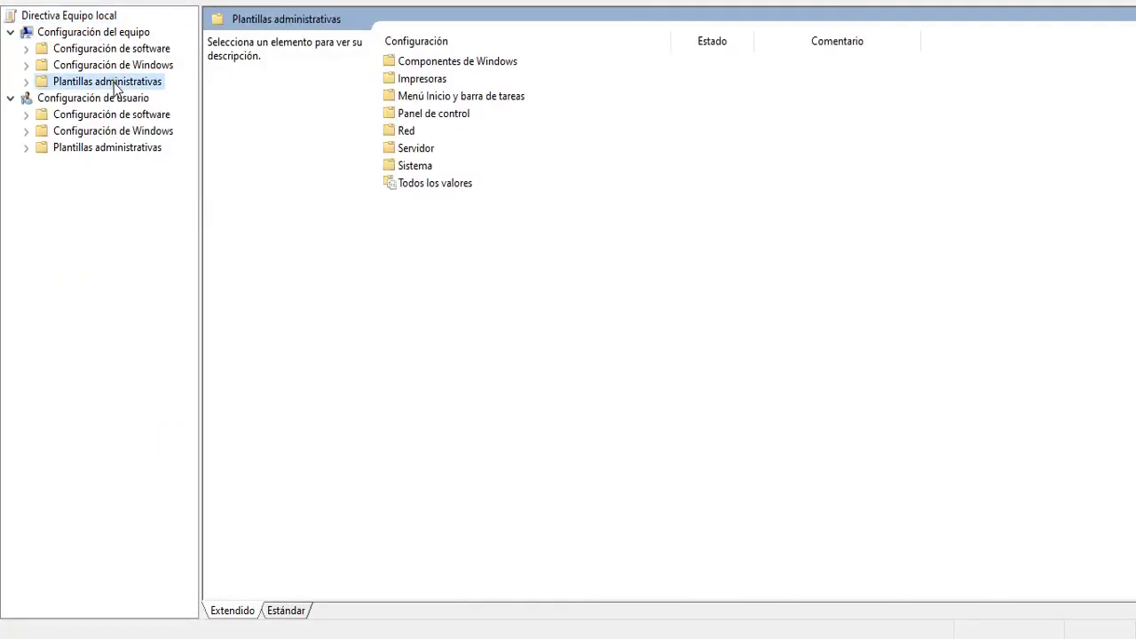
pyautogui.click(411, 133)
pyautogui.doubleClick(411, 132)
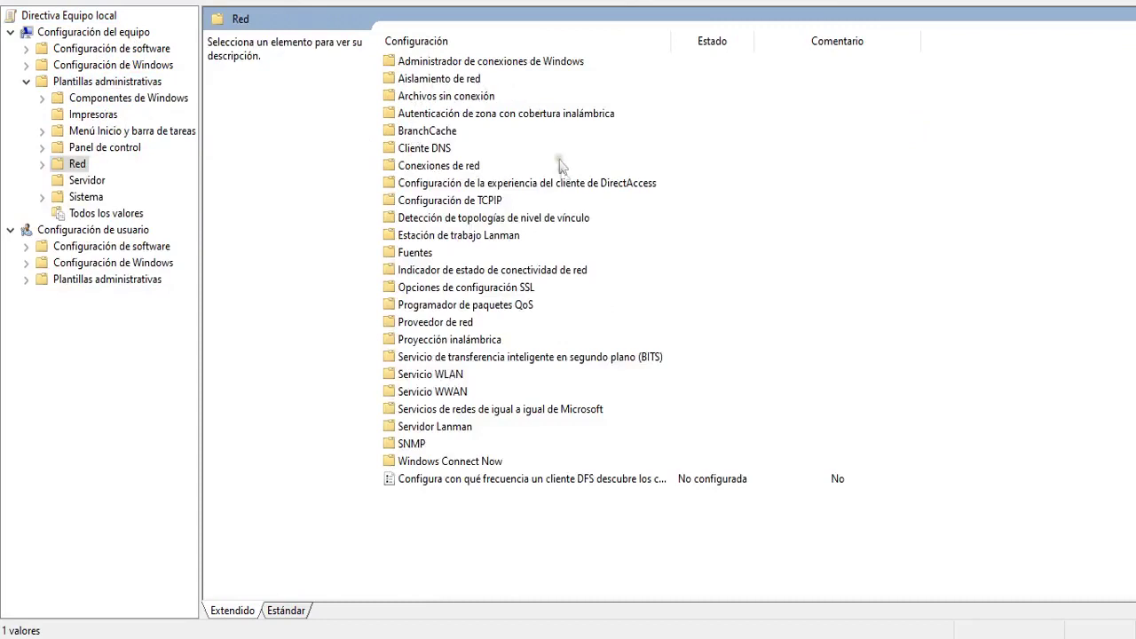
pyautogui.doubleClick(471, 305)
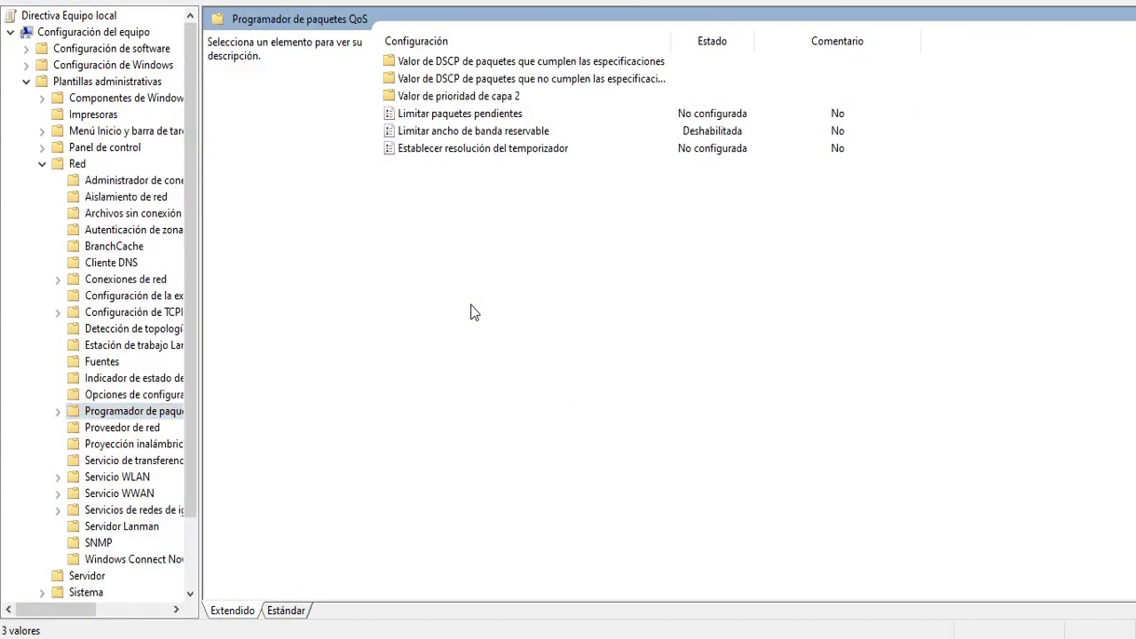
# Open the Limitar ancho de banda reservable policy and accept it with the Deshabilitada option.
pyautogui.doubleClick(498, 134)
pyautogui.moveTo(397, 7); pyautogui.dragTo(635, 7)
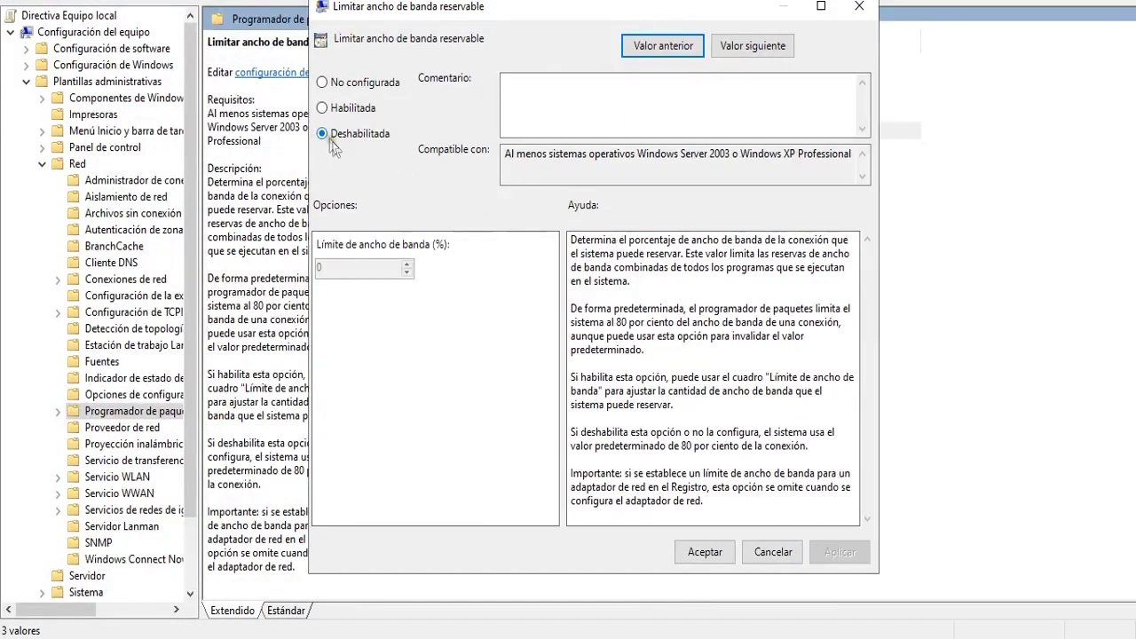
pyautogui.click(704, 552)
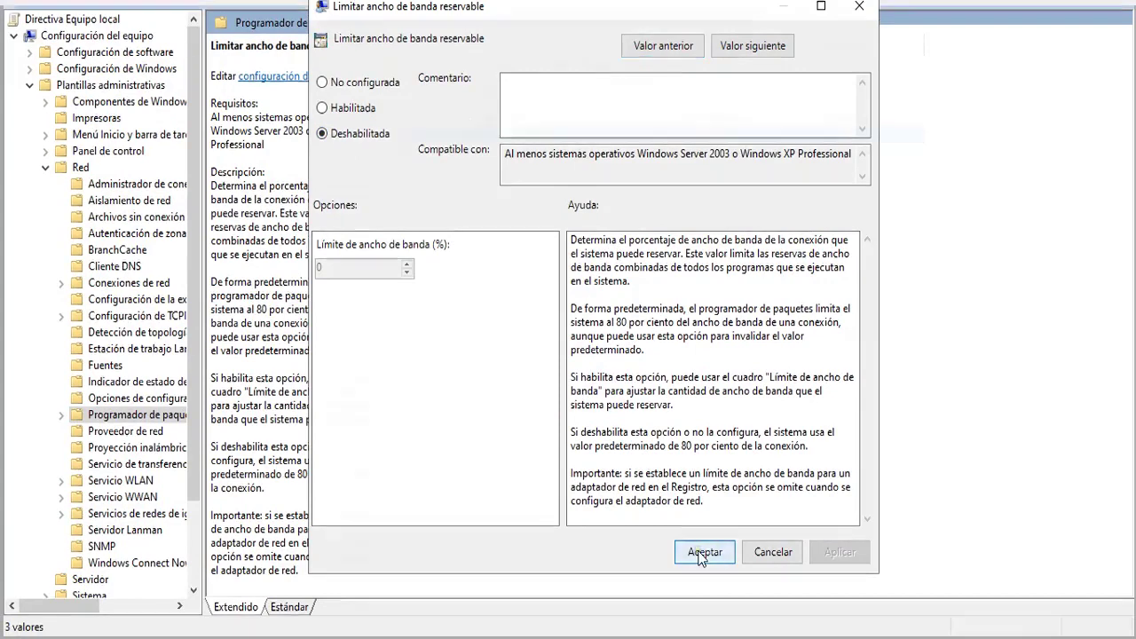
# Collapse Plantillas administrativas, close the group policy editor and refresh the desktop.
pyautogui.click(28, 85)
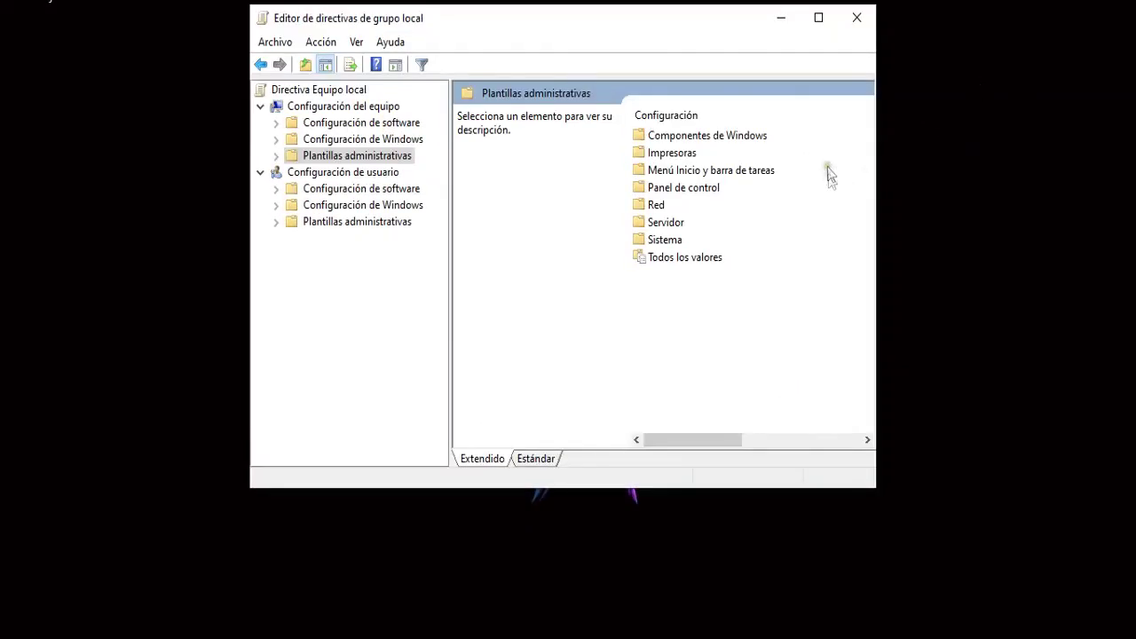
pyautogui.click(856, 17)
pyautogui.rightClick(474, 74)
pyautogui.click(490, 147)
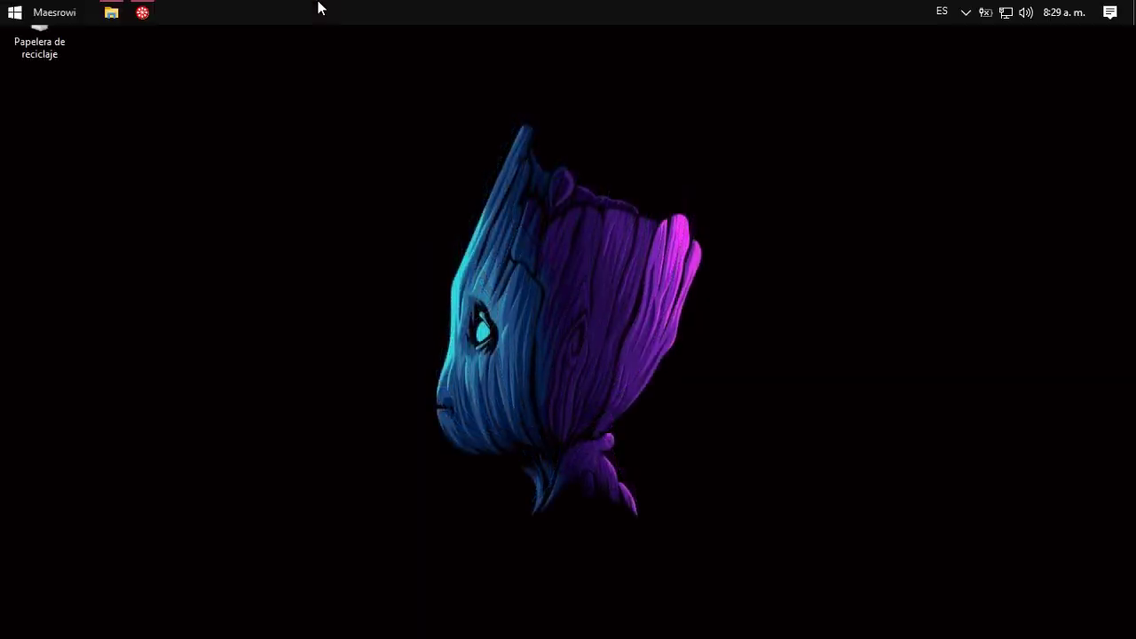
# Bring up DNS Benchmark and DNS Jumper and arrange their windows side by side.
pyautogui.click(153, 14)
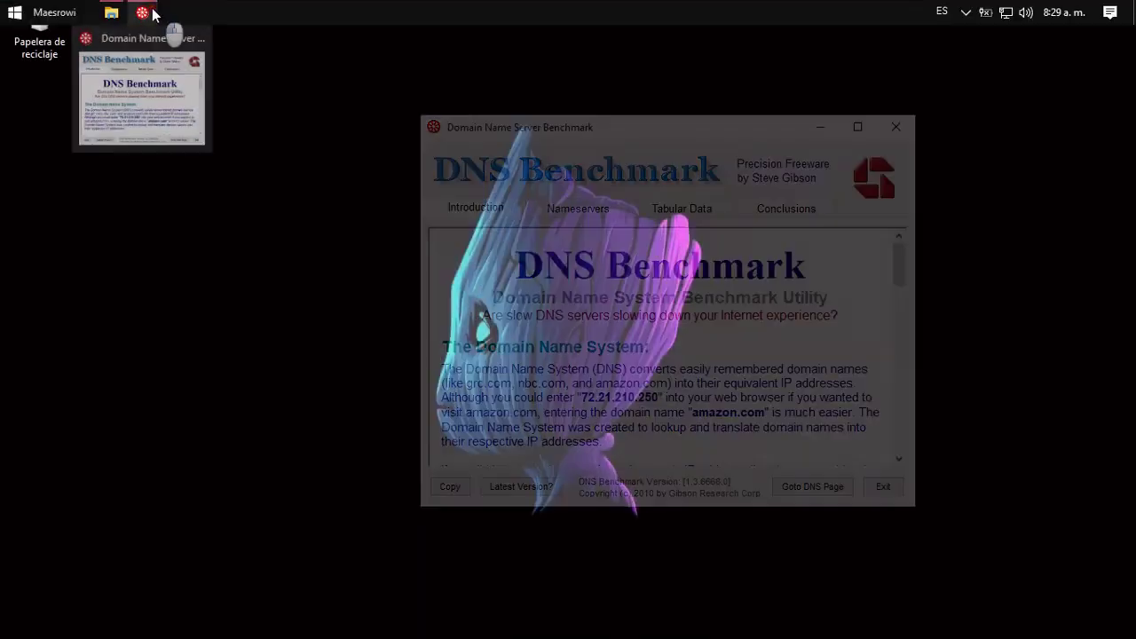
pyautogui.moveTo(633, 132); pyautogui.dragTo(308, 62)
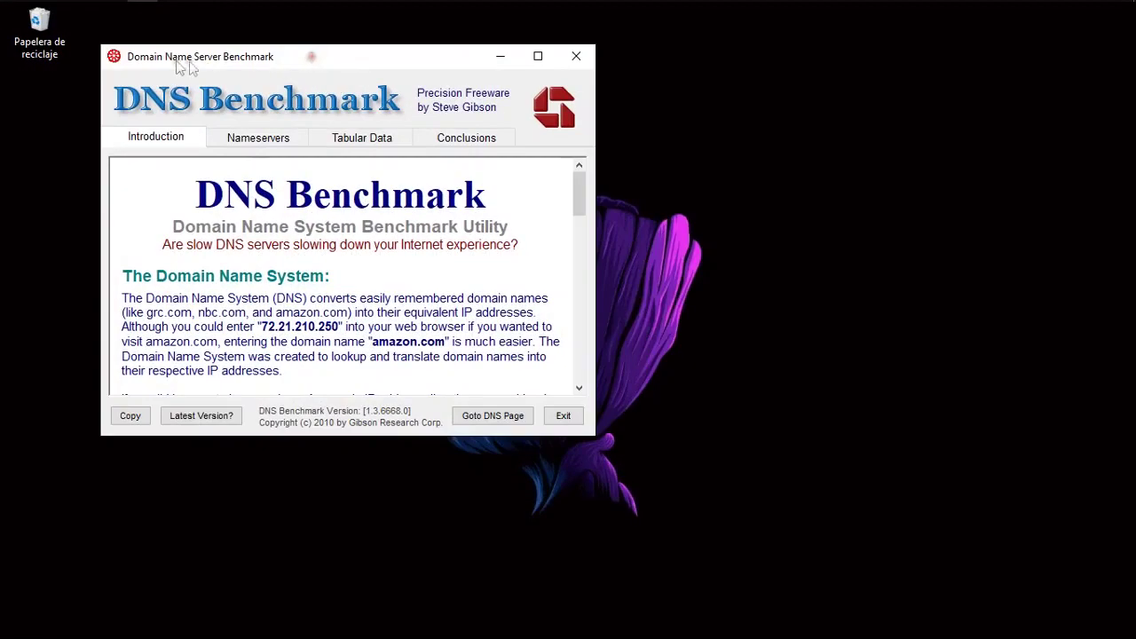
pyautogui.click(965, 11)
pyautogui.click(966, 76)
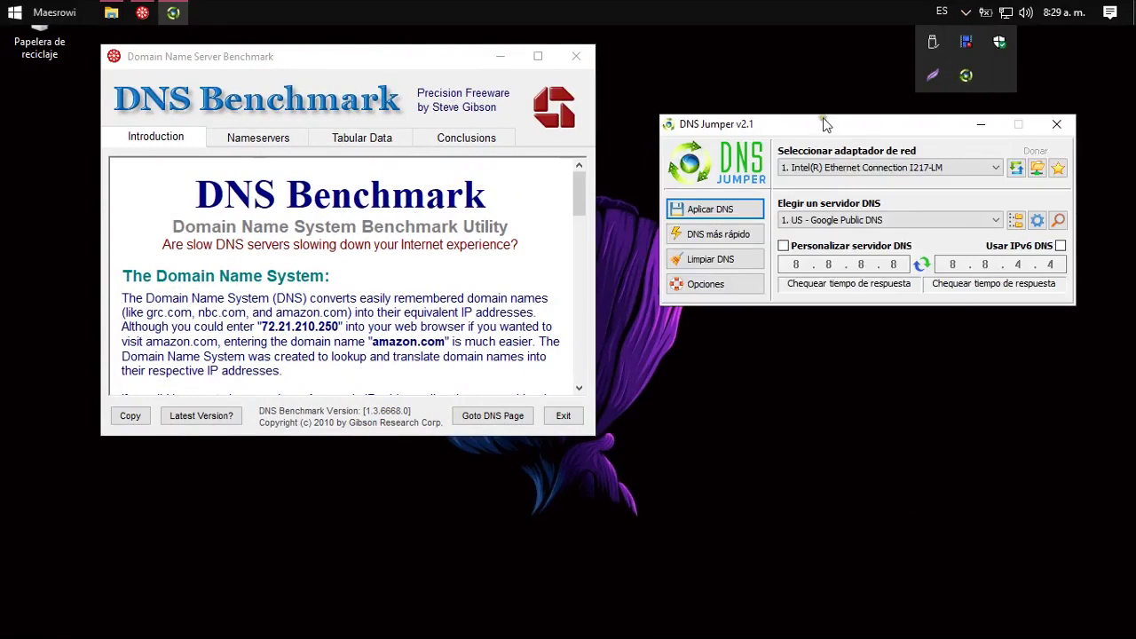
pyautogui.moveTo(826, 124); pyautogui.dragTo(772, 111)
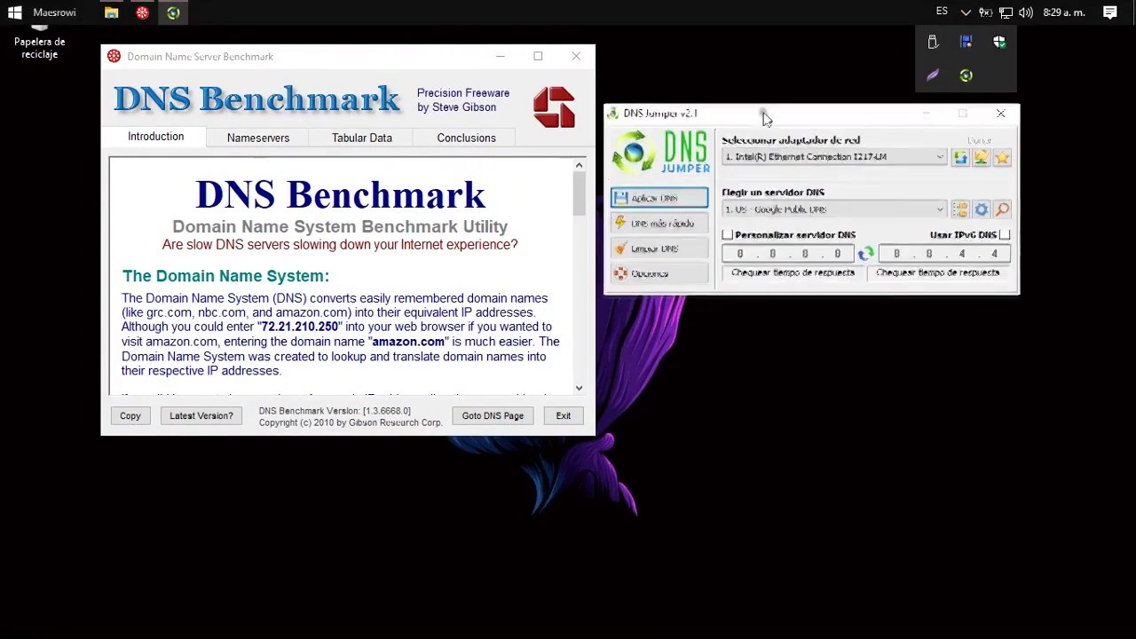
pyautogui.click(875, 116)
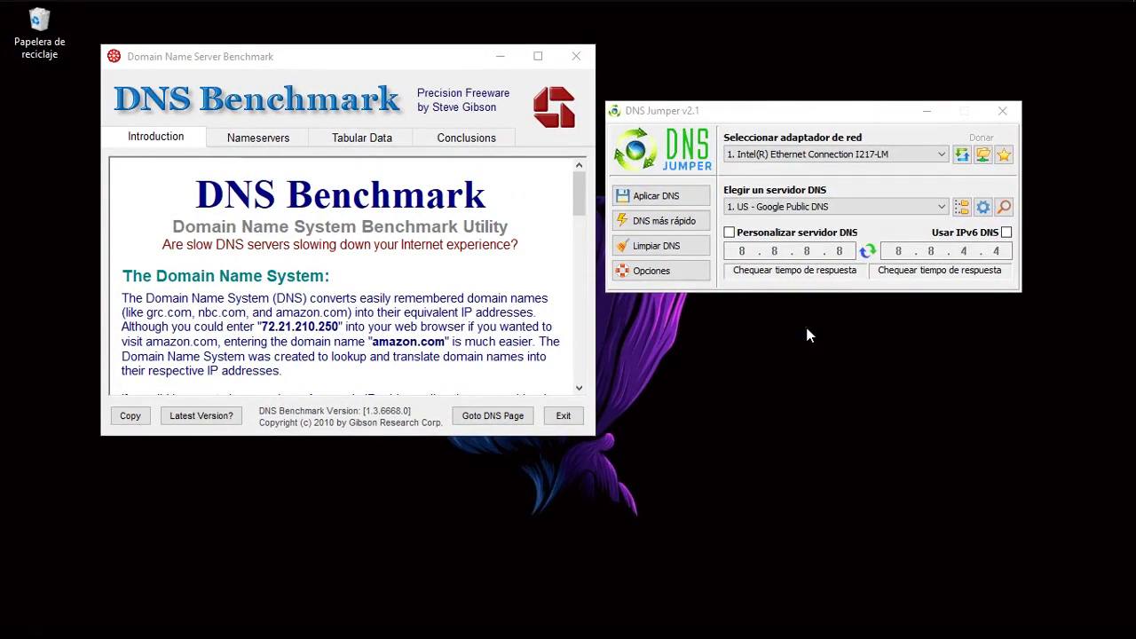
# Open the DNS más rápido tool in DNS Jumper, place it beside DNS Benchmark, and start the DNS server test.
pyautogui.click(663, 229)
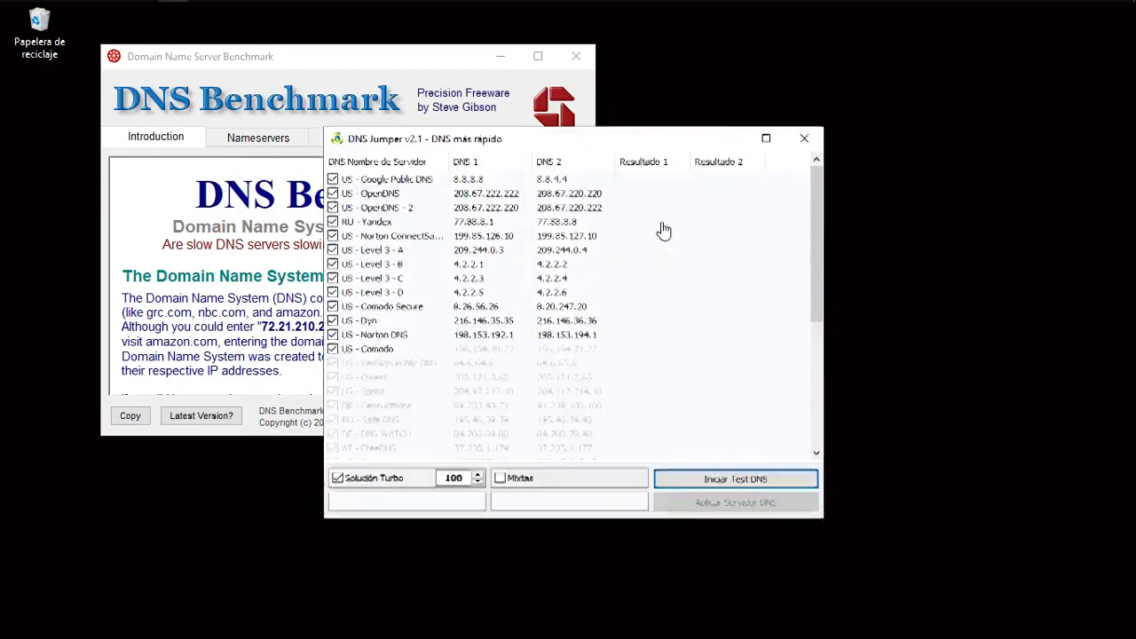
pyautogui.moveTo(637, 135); pyautogui.dragTo(917, 56)
pyautogui.click(981, 396)
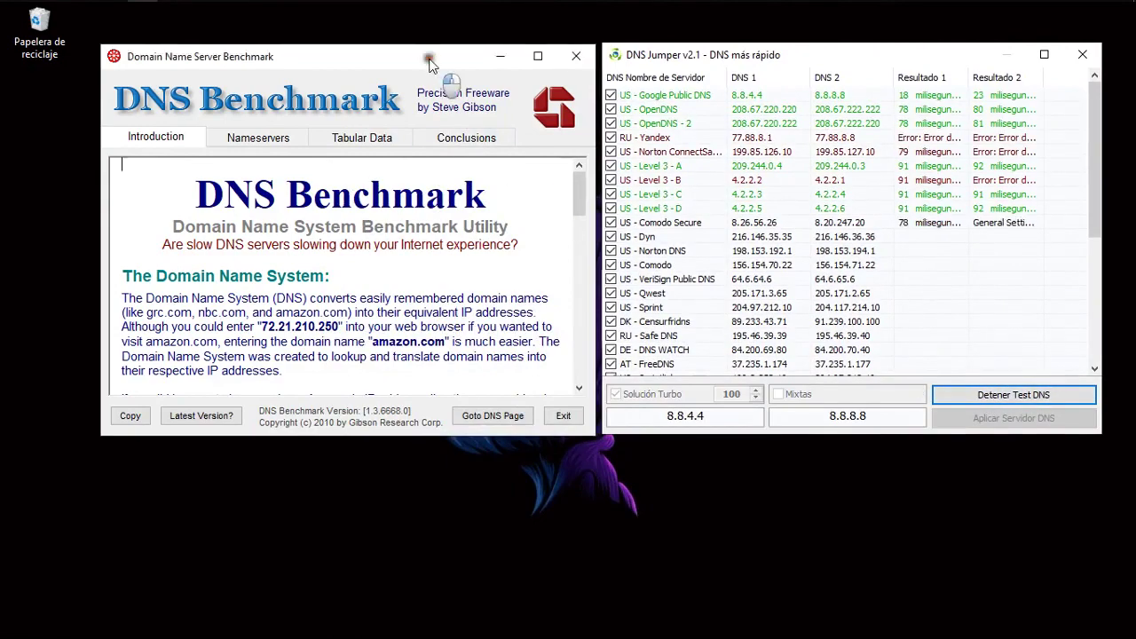
# Reposition the DNS Benchmark window and run its nameserver response-time benchmark.
pyautogui.moveTo(428, 57); pyautogui.dragTo(416, 53)
pyautogui.click(513, 419)
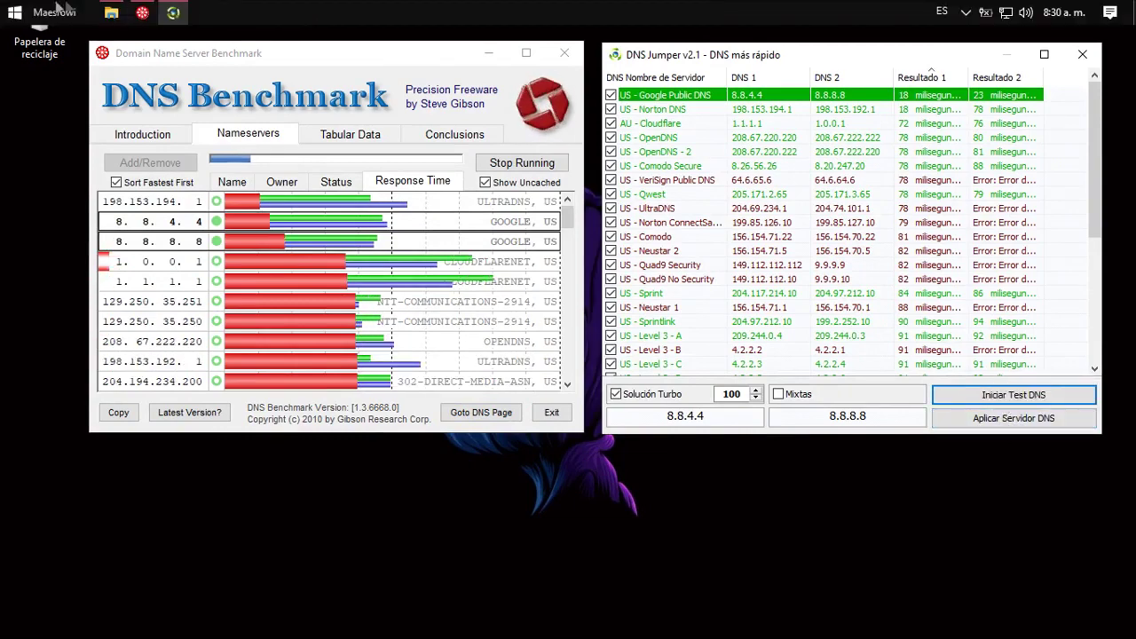
# Go through Control Panel's Redes e Internet section to the network connections and open the Ethernet adapter's properties.
pyautogui.click(14, 12)
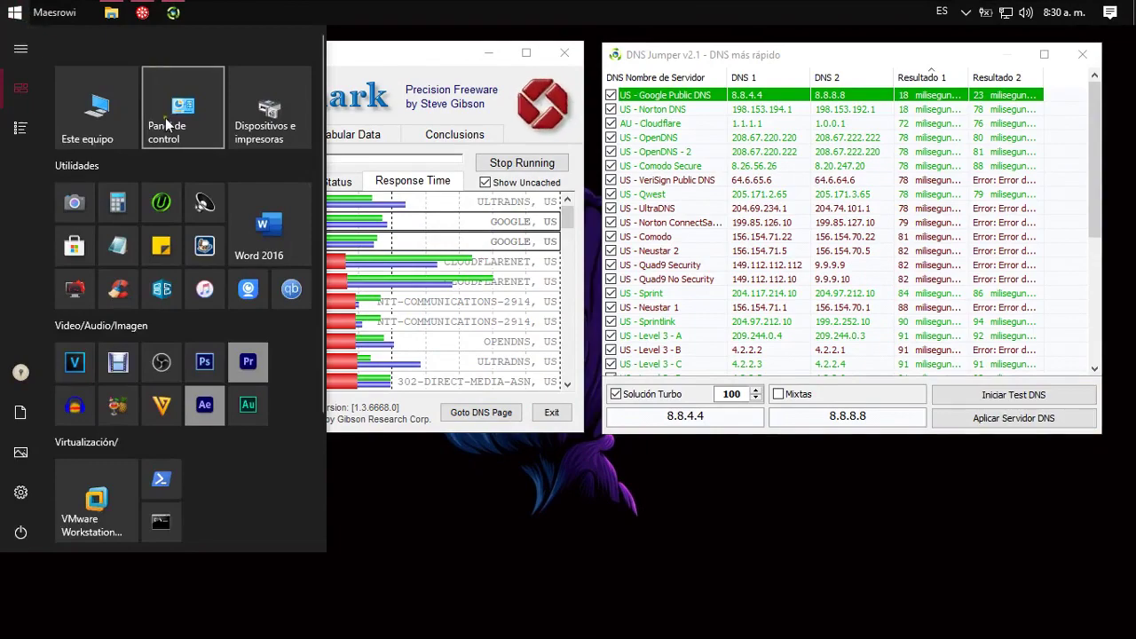
pyautogui.click(168, 119)
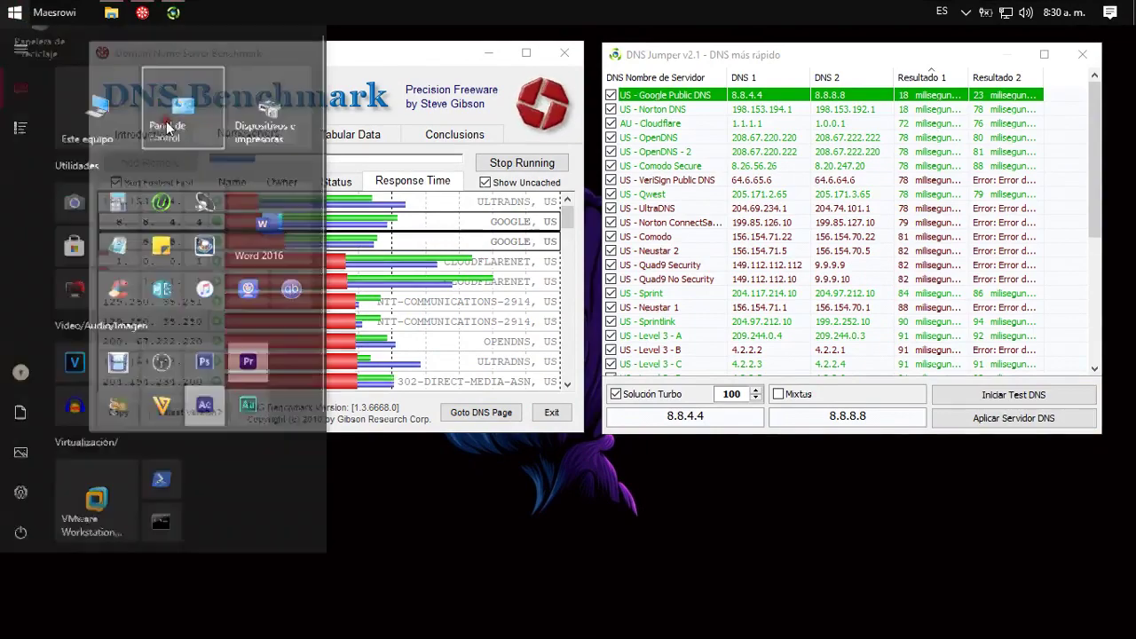
pyautogui.click(376, 204)
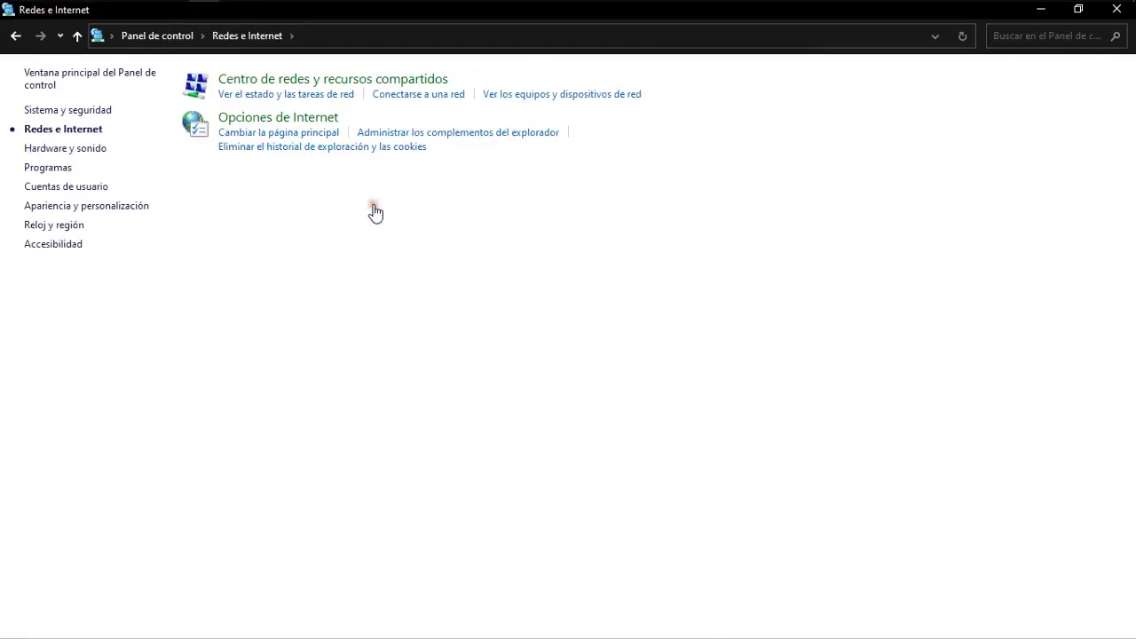
pyautogui.click(301, 82)
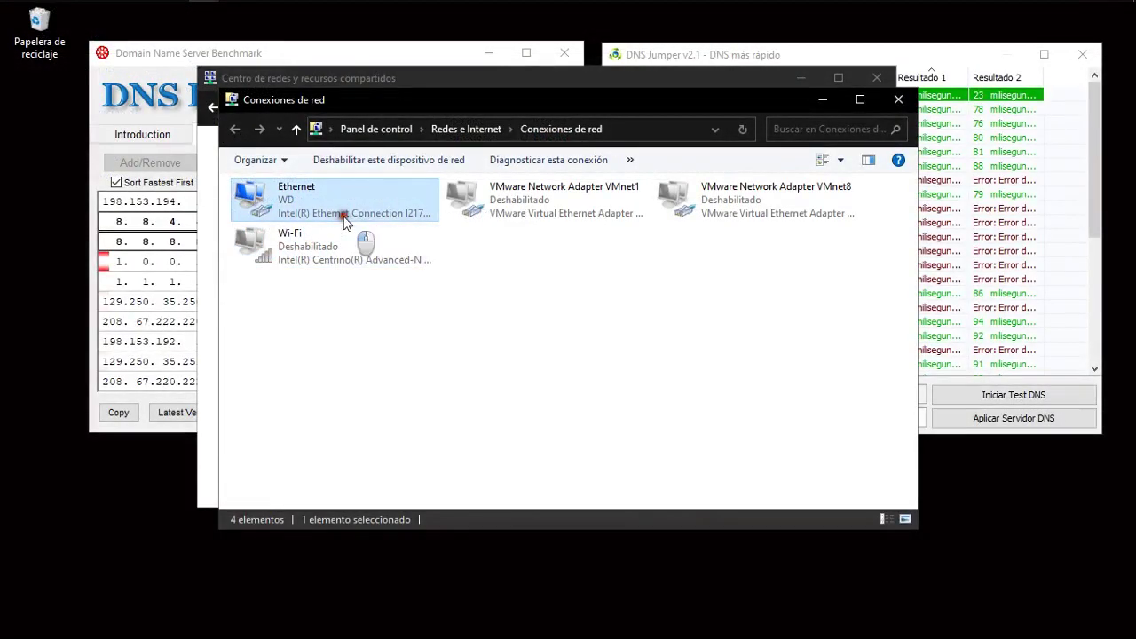
pyautogui.rightClick(335, 191)
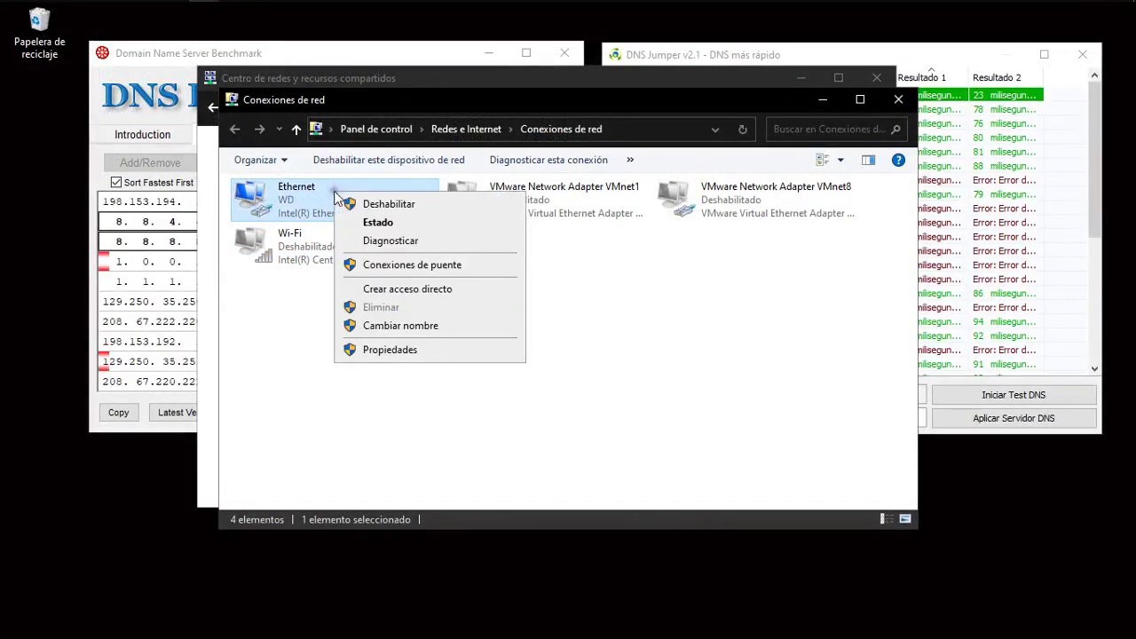
pyautogui.click(435, 350)
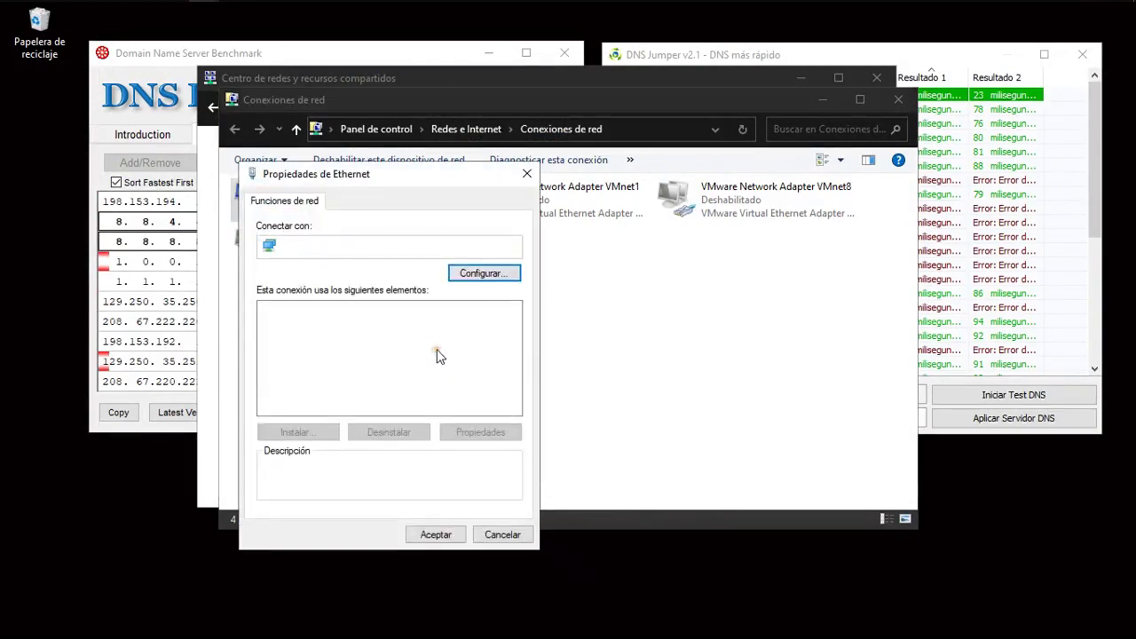
# Open the Ethernet adapter's TCP/IPv4 properties, examine the preferred and alternate DNS servers, and close that dialog.
pyautogui.moveTo(426, 174); pyautogui.dragTo(464, 83)
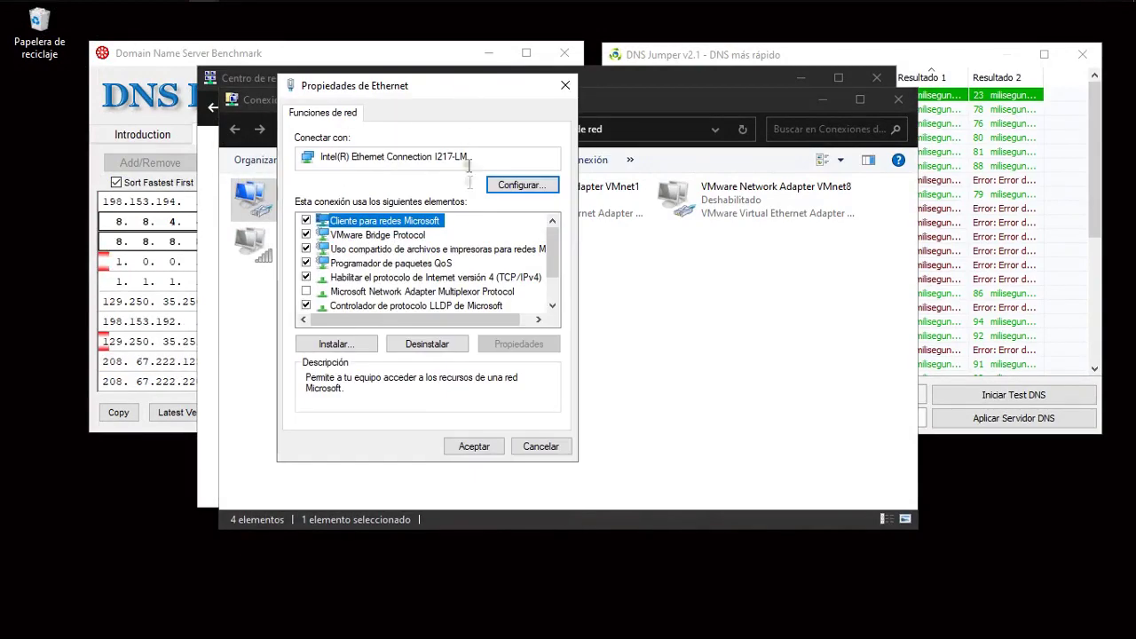
pyautogui.doubleClick(426, 278)
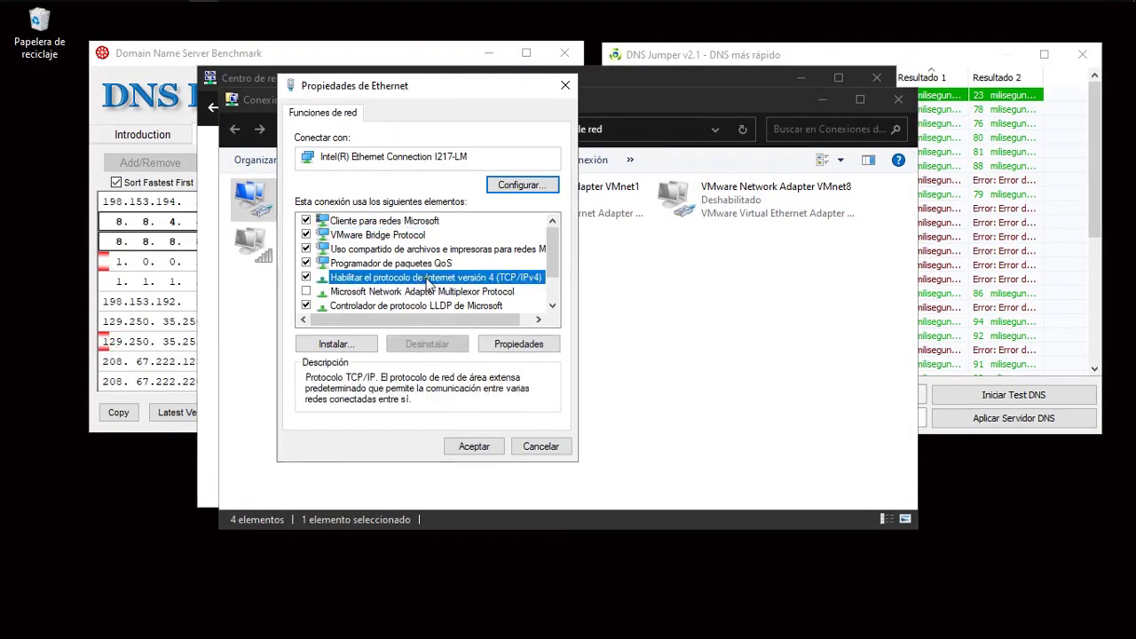
pyautogui.moveTo(472, 156); pyautogui.dragTo(744, 122)
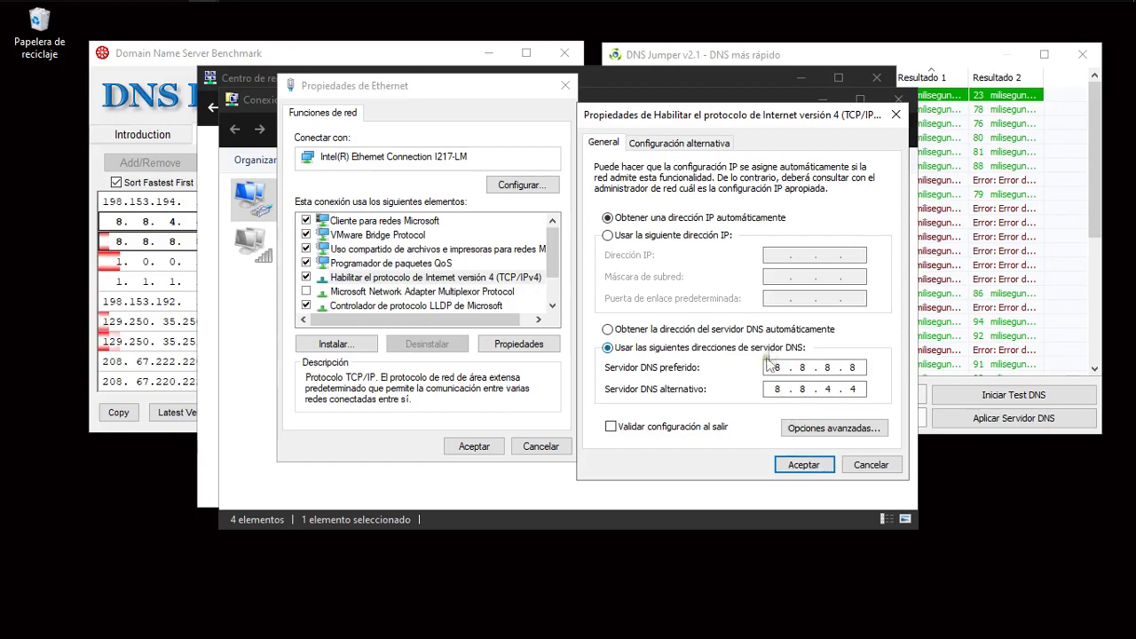
pyautogui.click(895, 114)
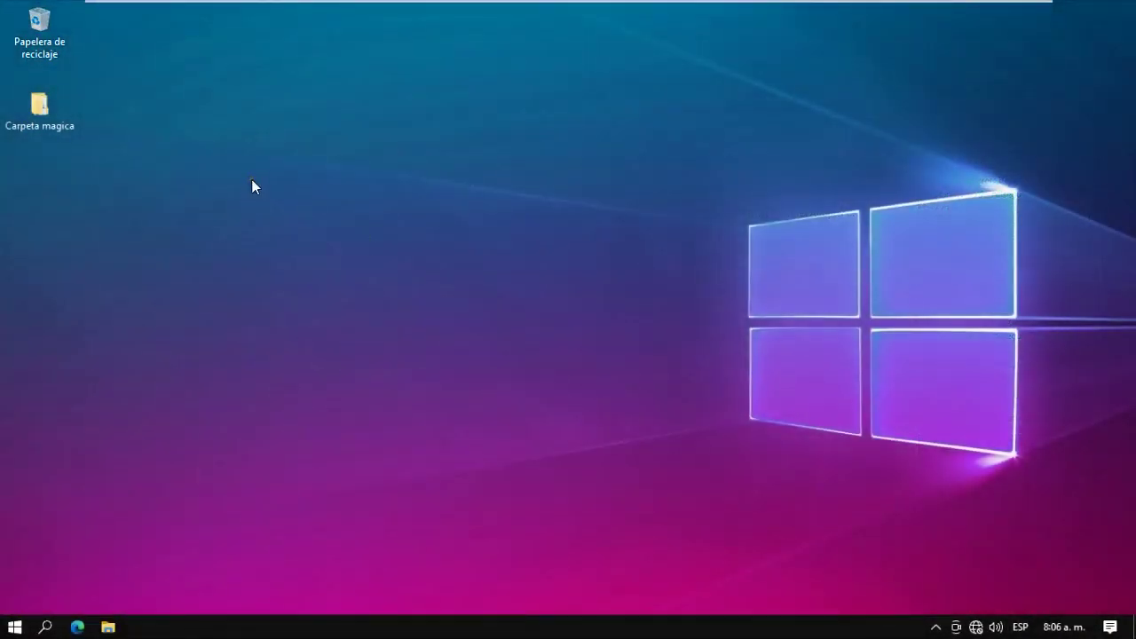
# Refresh the desktop, then open the Carpeta magica folder and its Deshabilitar Servicios subfolder.
pyautogui.rightClick(252, 178)
pyautogui.click(288, 224)
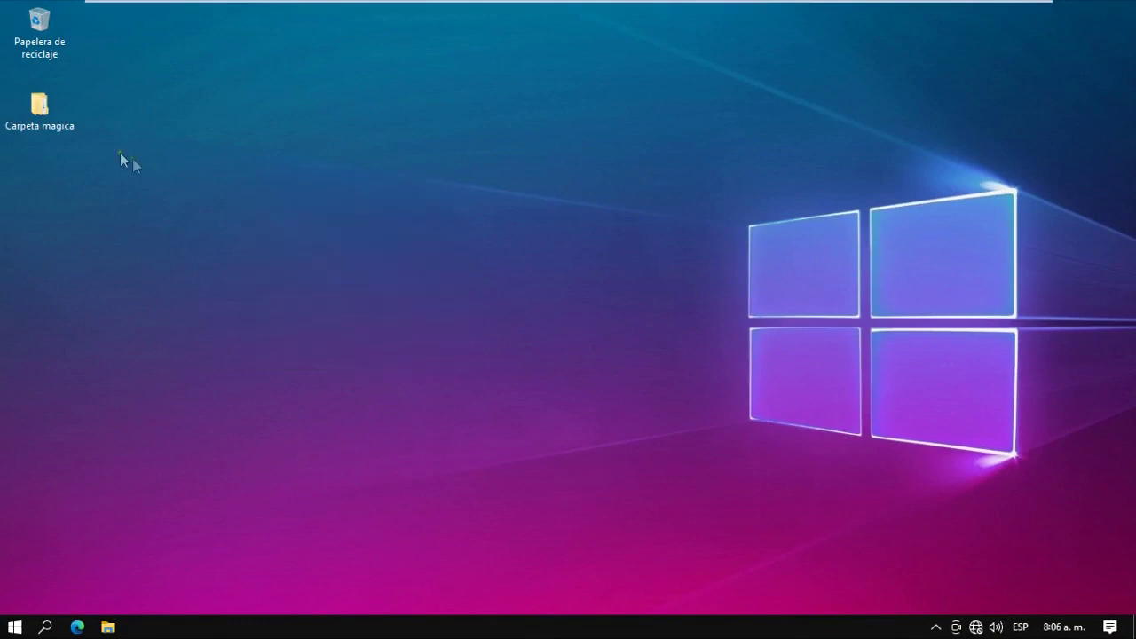
pyautogui.rightClick(34, 122)
pyautogui.click(53, 123)
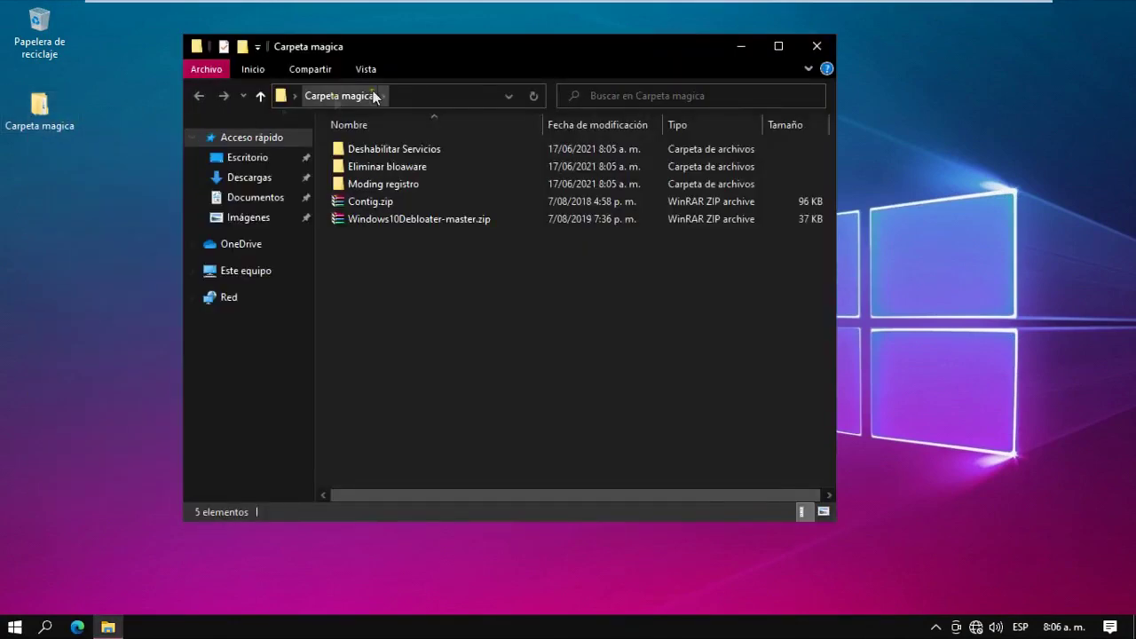
pyautogui.moveTo(458, 57)
pyautogui.mouseDown()
pyautogui.moveTo(426, 50)
pyautogui.moveTo(413, 67)
pyautogui.moveTo(443, 63)
pyautogui.mouseUp()
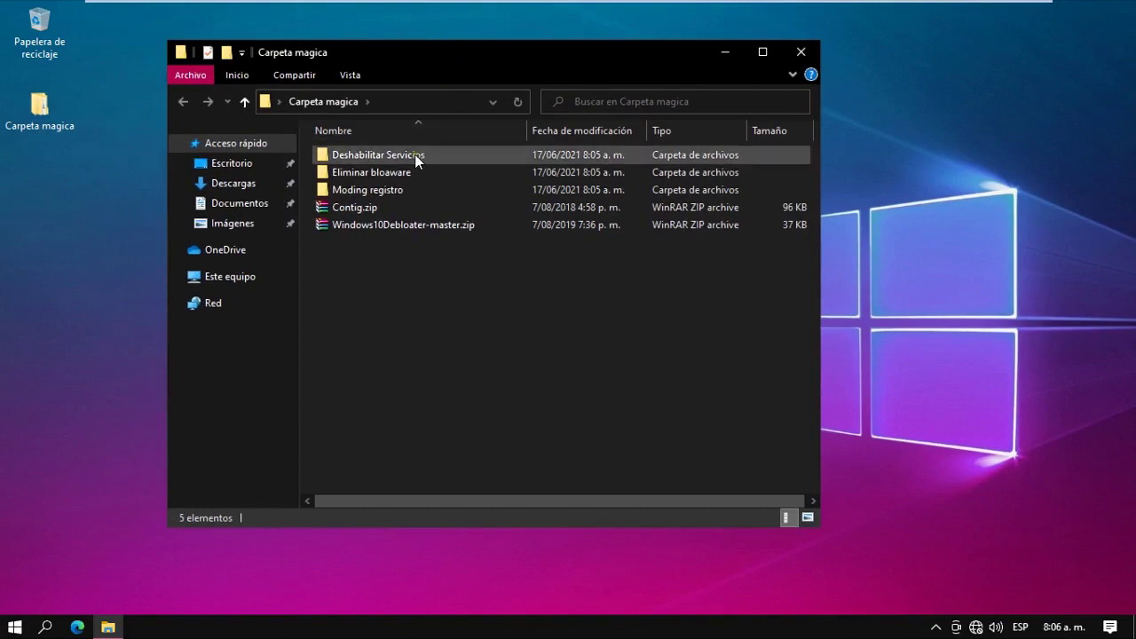
pyautogui.doubleClick(437, 158)
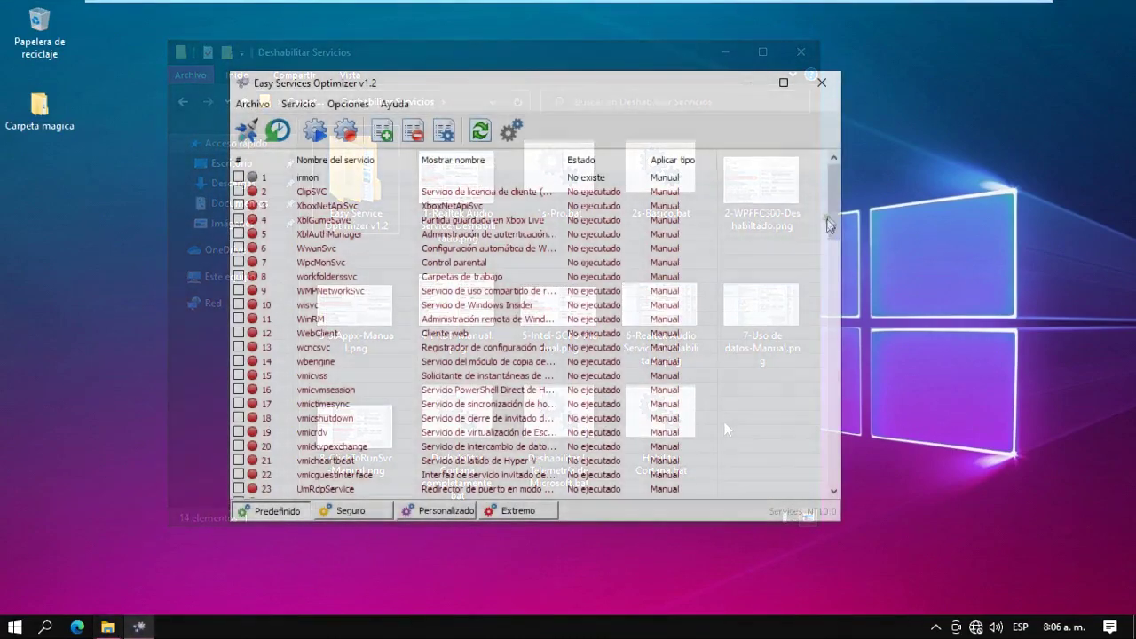
# Sort the services in Easy Services Optimizer by Estado, view the Extremo profile, and close the program.
pyautogui.moveTo(833, 208); pyautogui.dragTo(835, 179)
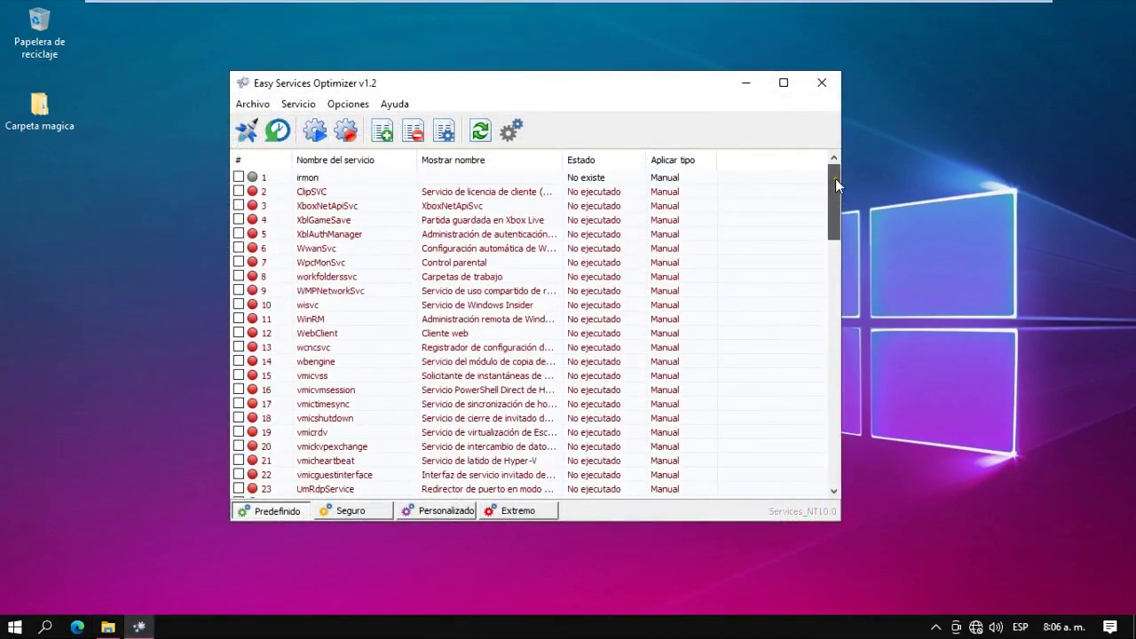
pyautogui.click(592, 160)
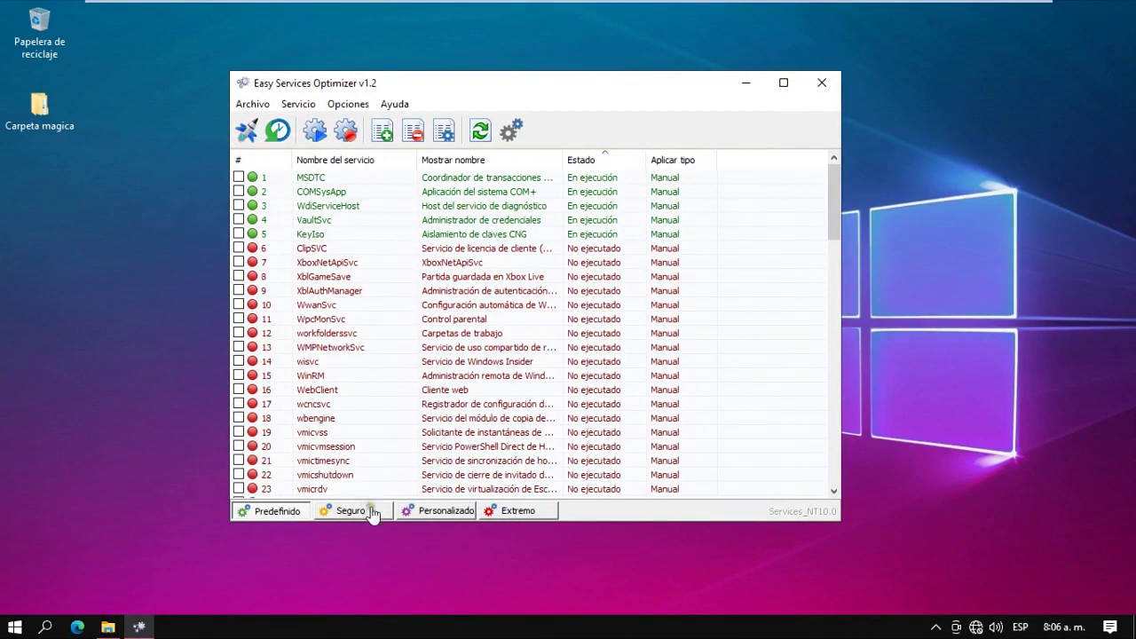
pyautogui.click(522, 512)
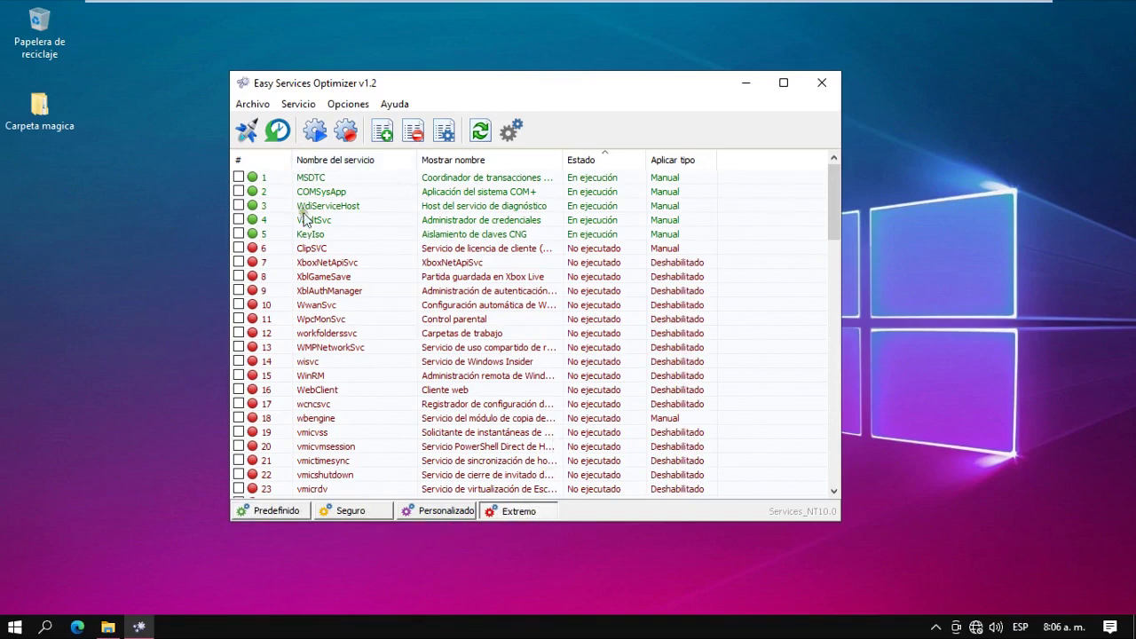
pyautogui.hotkey('alt', 'F4')
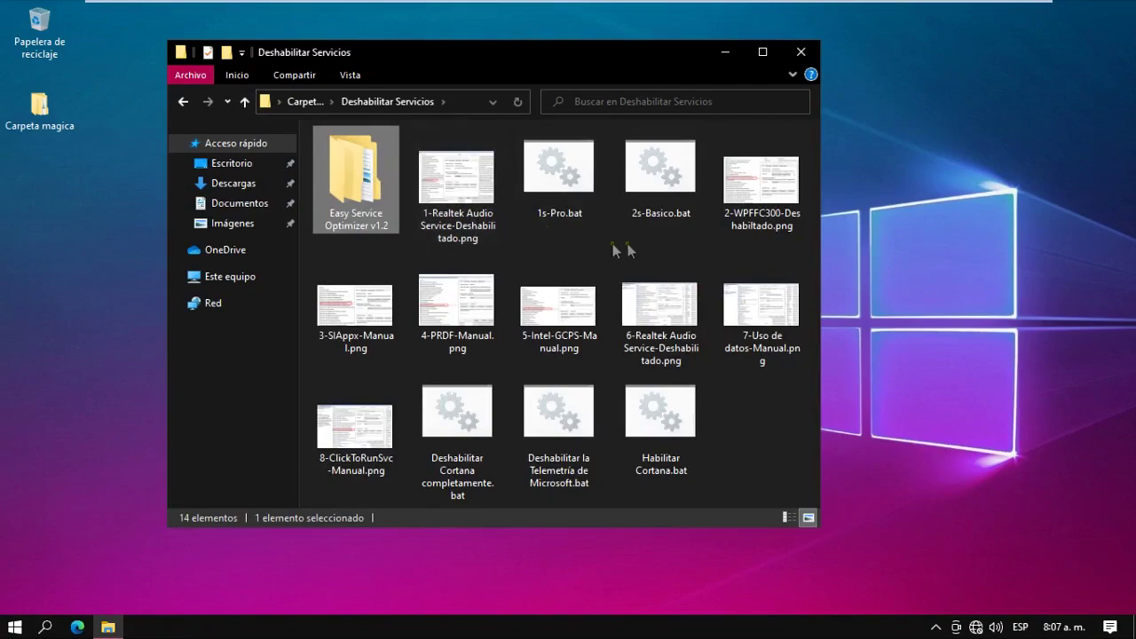
# Open 1s-Pro.bat for editing in Notepad, look through its service-disabling commands, and close it.
pyautogui.click(575, 182)
pyautogui.rightClick(564, 169)
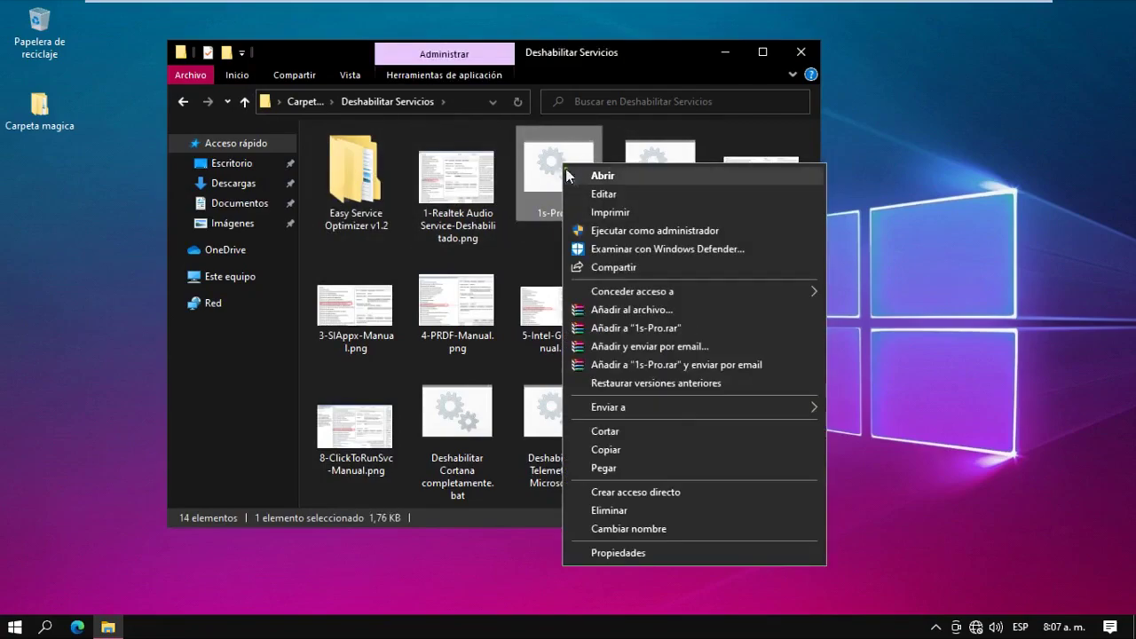
pyautogui.click(592, 186)
pyautogui.moveTo(590, 166); pyautogui.dragTo(618, 87)
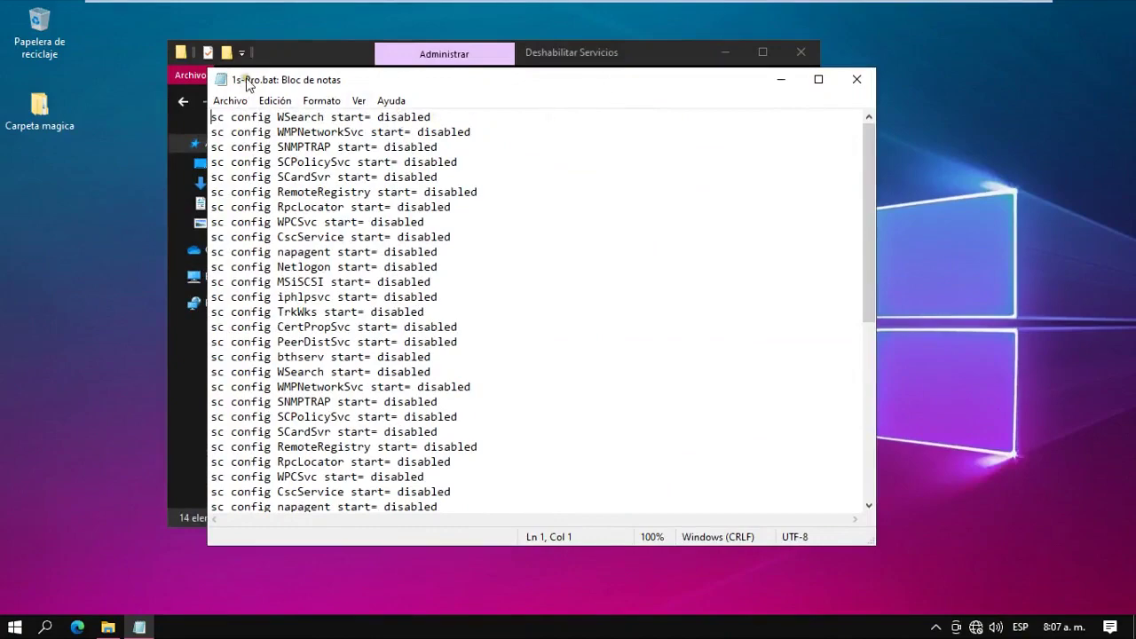
pyautogui.moveTo(868, 200); pyautogui.dragTo(858, 177)
pyautogui.click(857, 79)
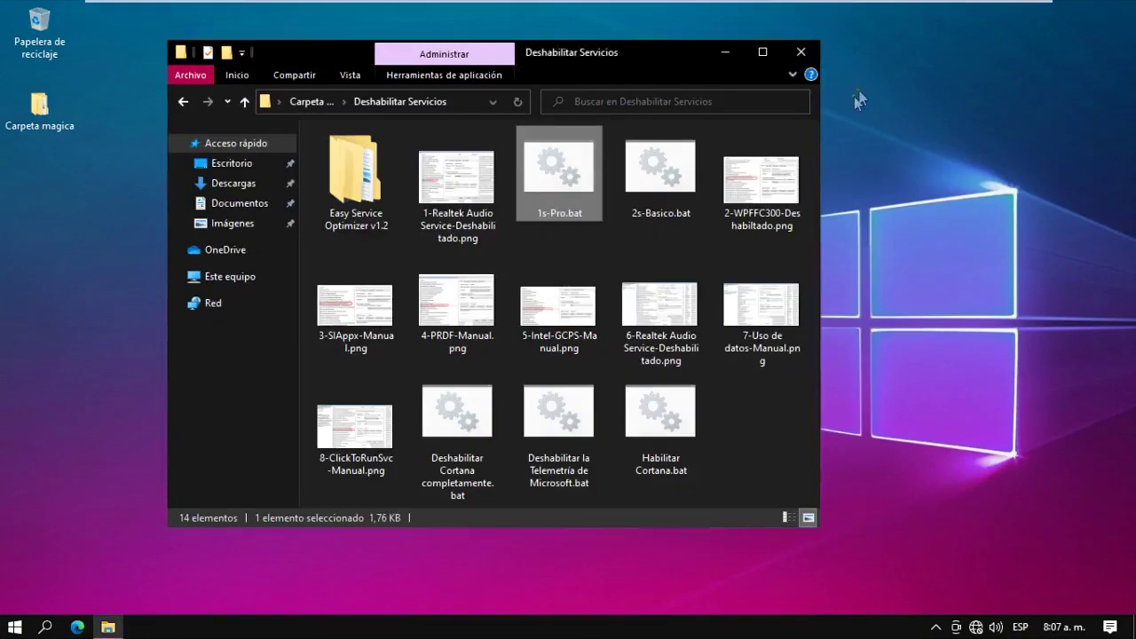
# Open 2s-Basico.bat for editing in Notepad, look through its commands, and close it.
pyautogui.rightClick(647, 183)
pyautogui.click(680, 219)
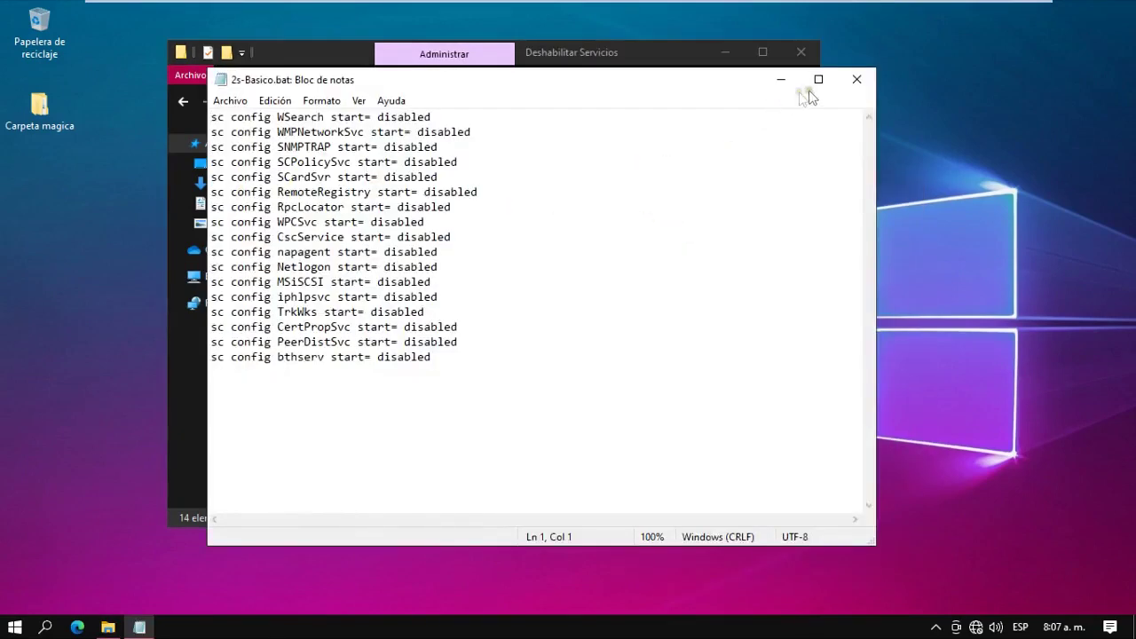
pyautogui.click(856, 79)
# Run 1s-Pro.bat as administrator and allow it to make changes to the device.
pyautogui.click(555, 169)
pyautogui.rightClick(543, 174)
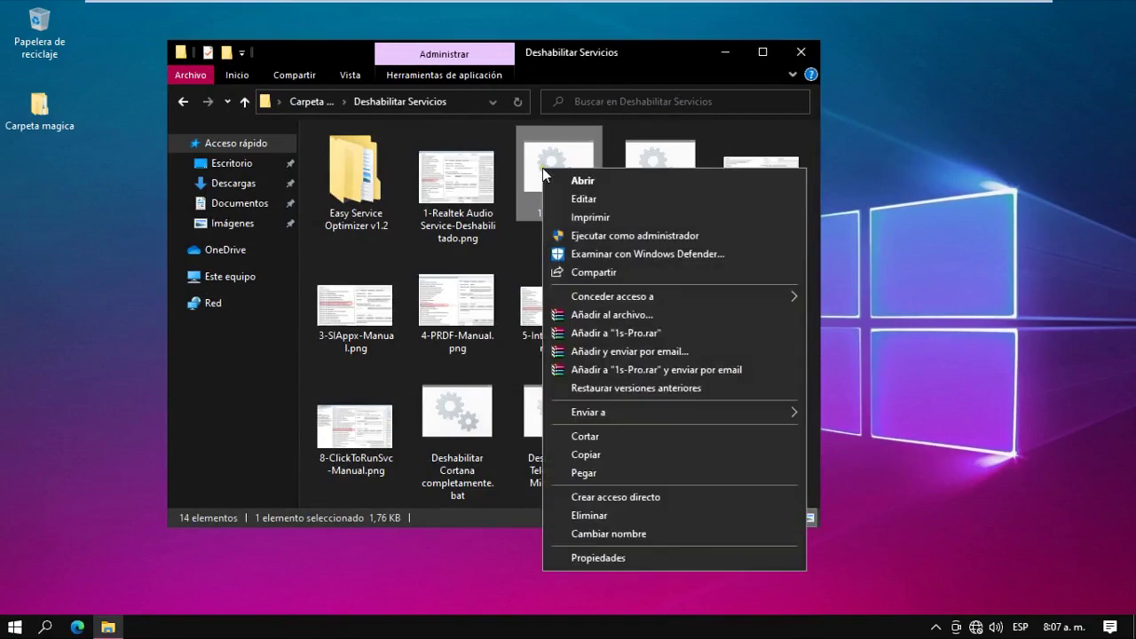
pyautogui.click(595, 236)
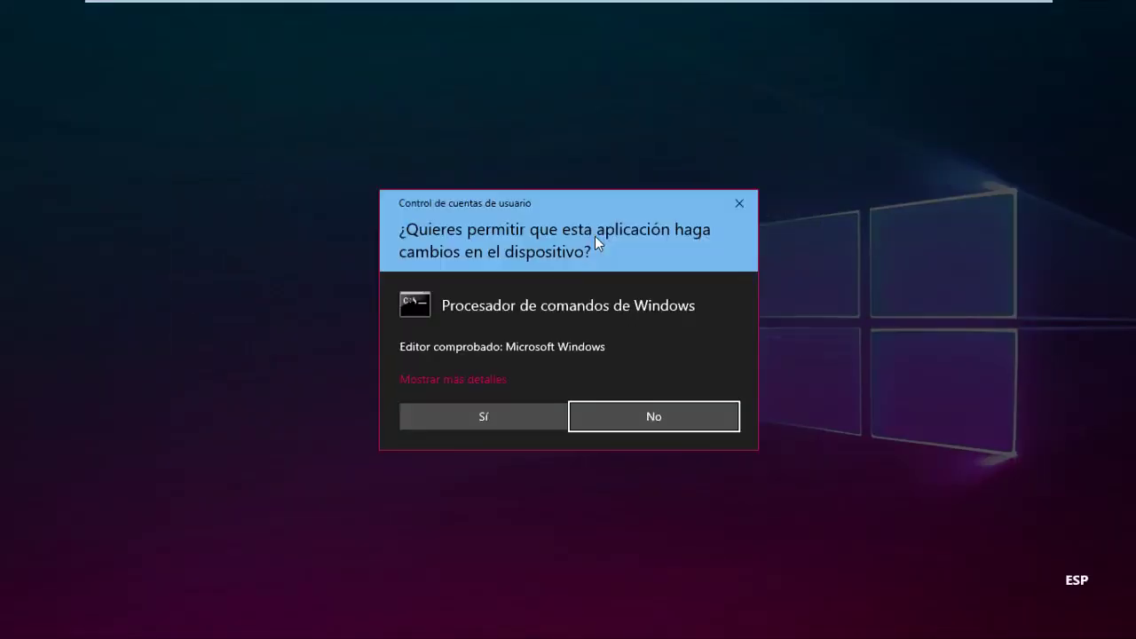
pyautogui.click(535, 422)
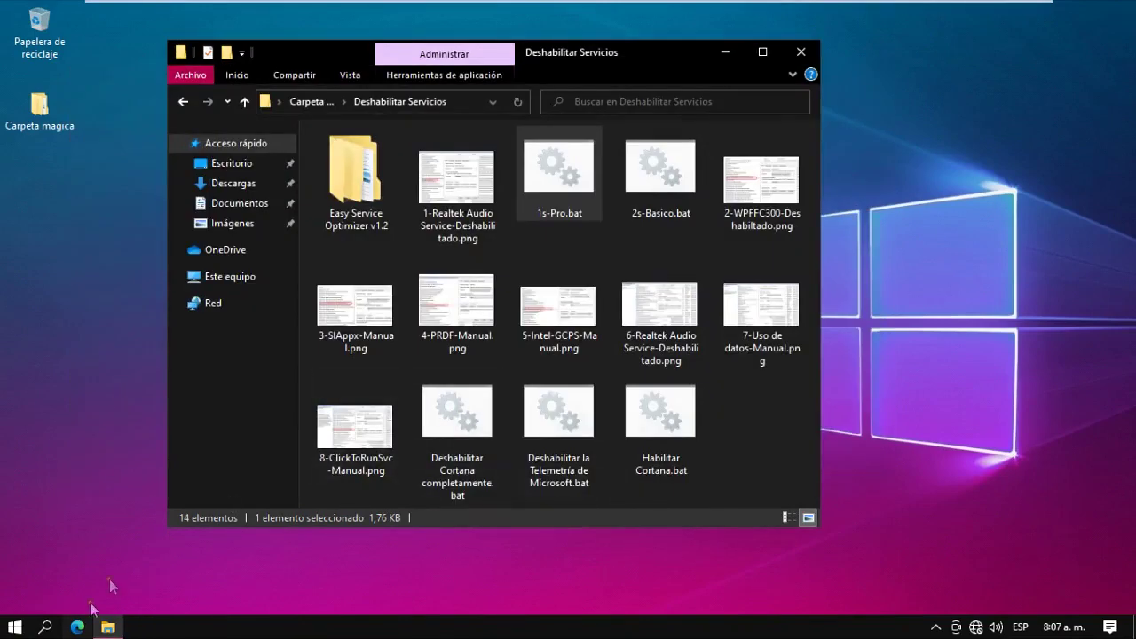
pyautogui.click(48, 627)
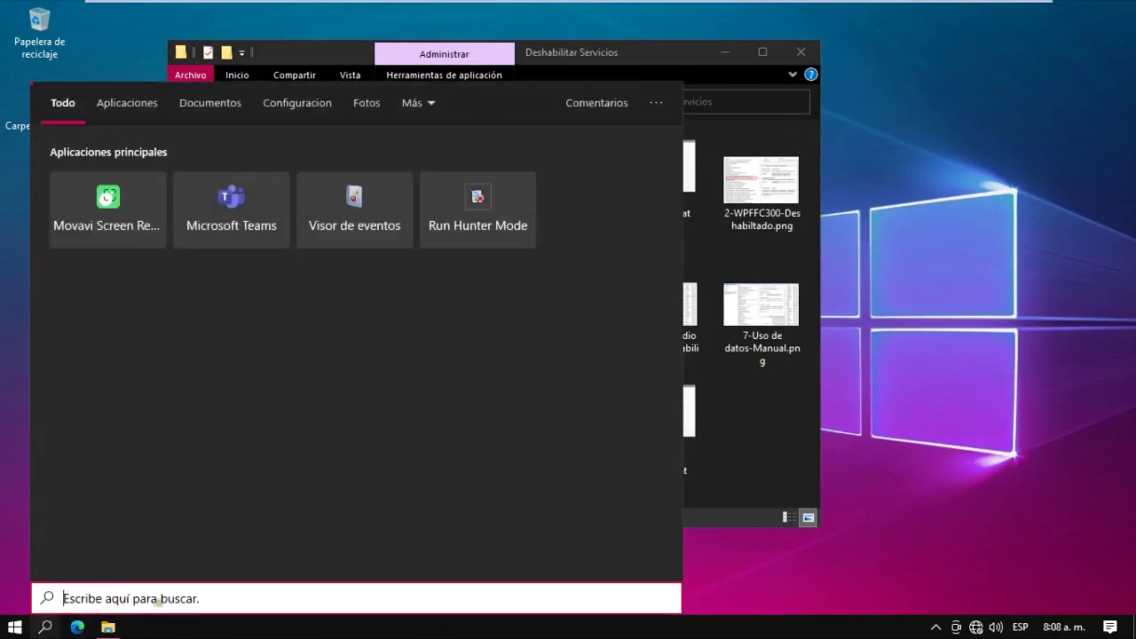
pyautogui.click(831, 560)
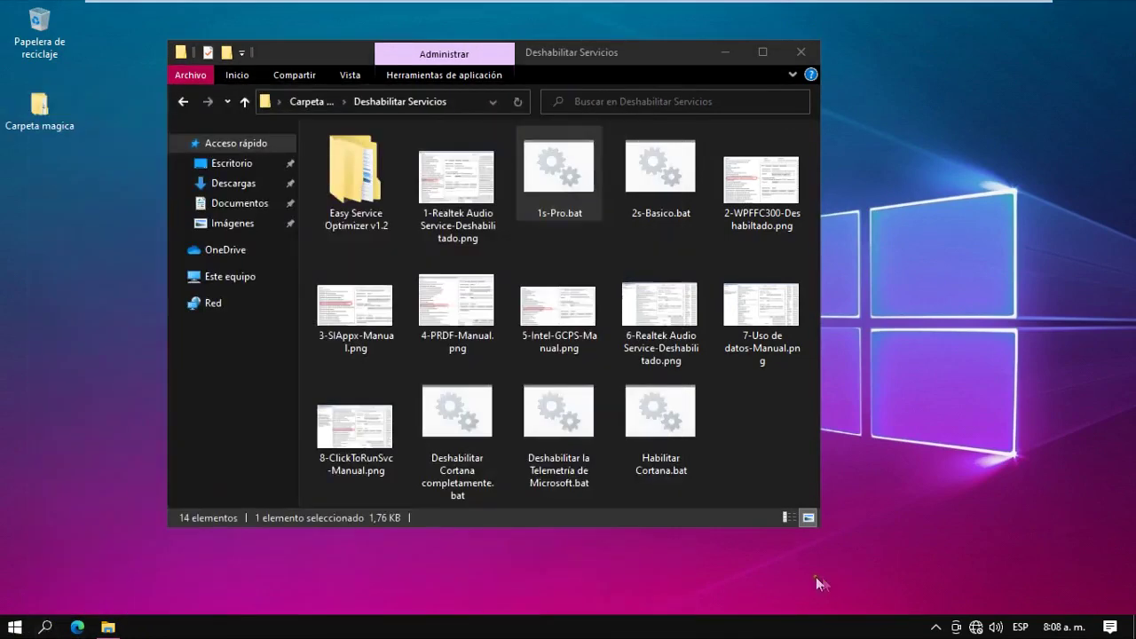
# Run Deshabilitar Cortana completamente.bat as administrator and allow it to make changes to the device.
pyautogui.click(461, 410)
pyautogui.rightClick(462, 410)
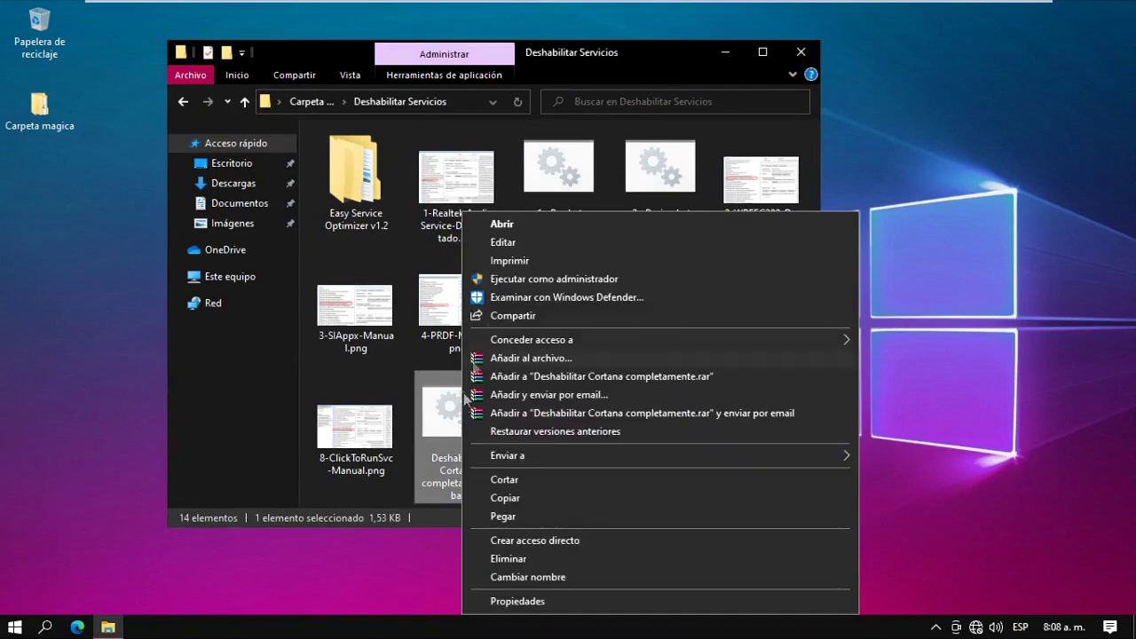
pyautogui.click(526, 275)
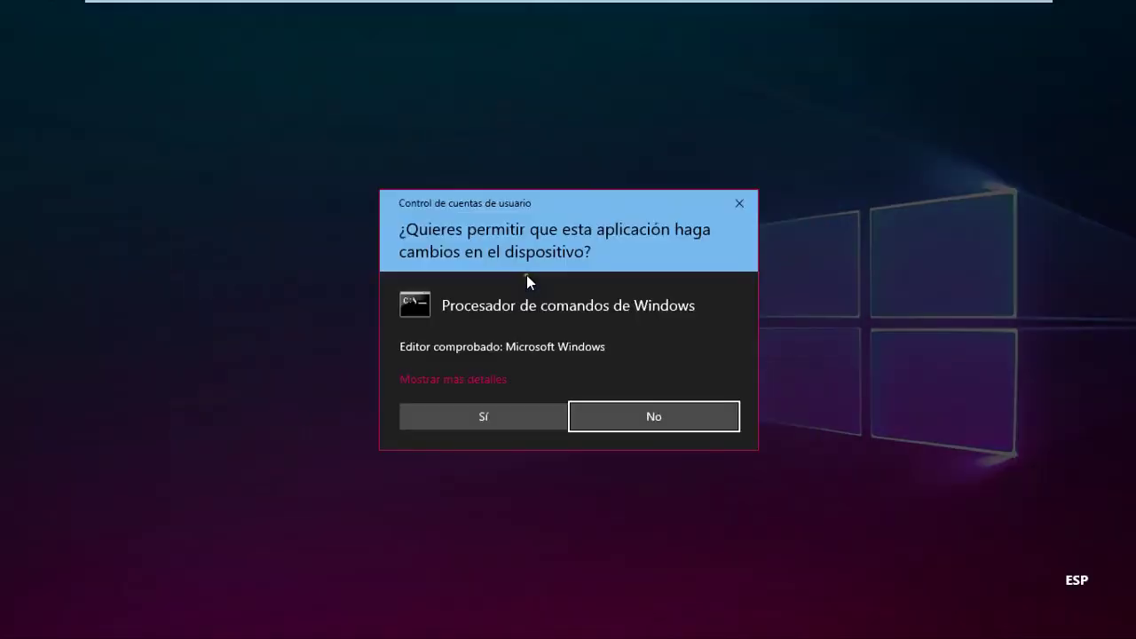
pyautogui.click(499, 418)
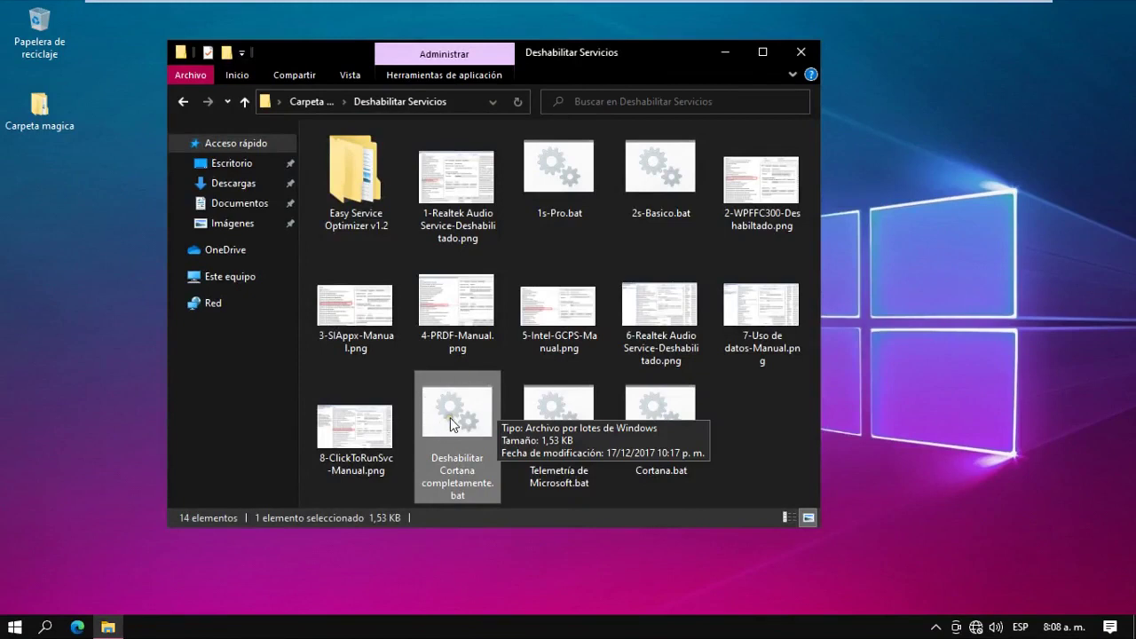
# Check that the Start menu search works by searching for "POWE".
pyautogui.click(57, 630)
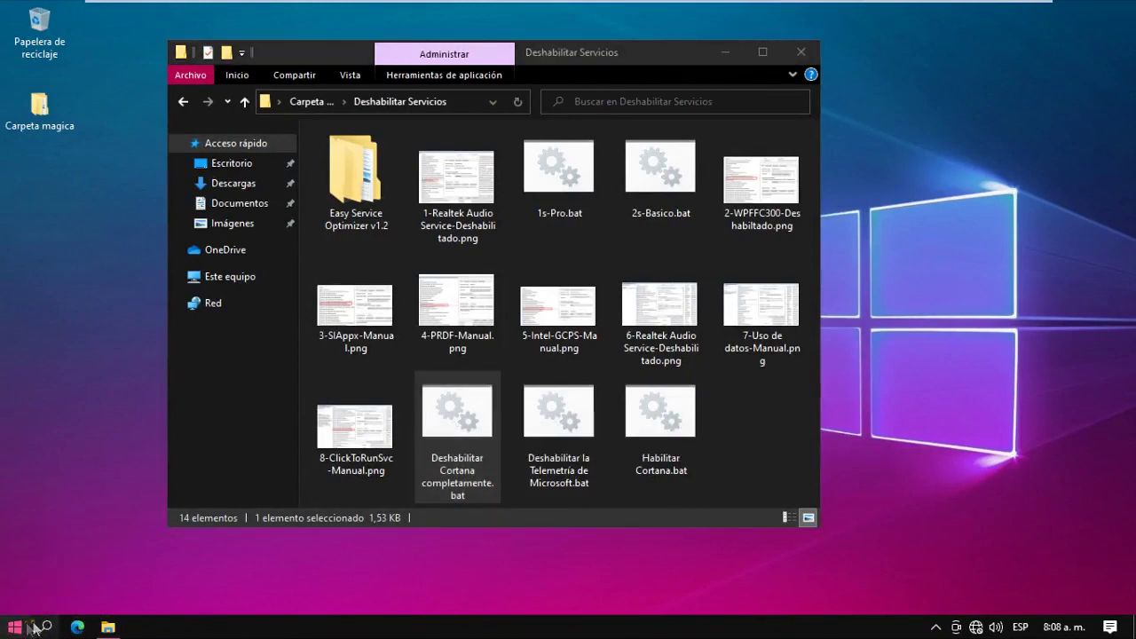
pyautogui.click(14, 627)
pyautogui.click(351, 587)
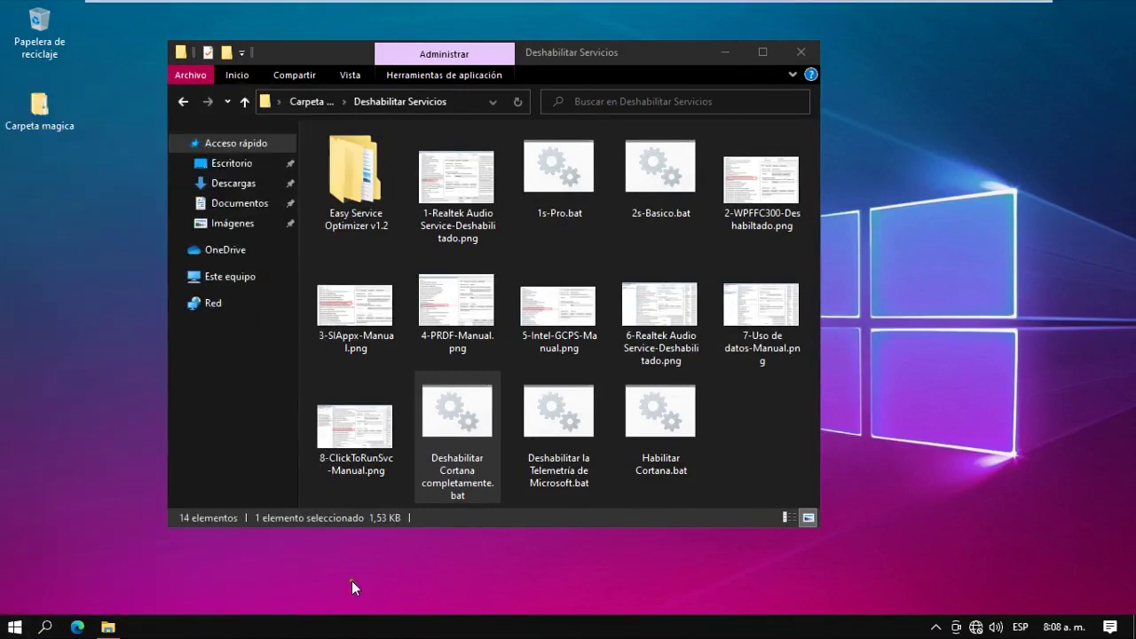
pyautogui.press('super')
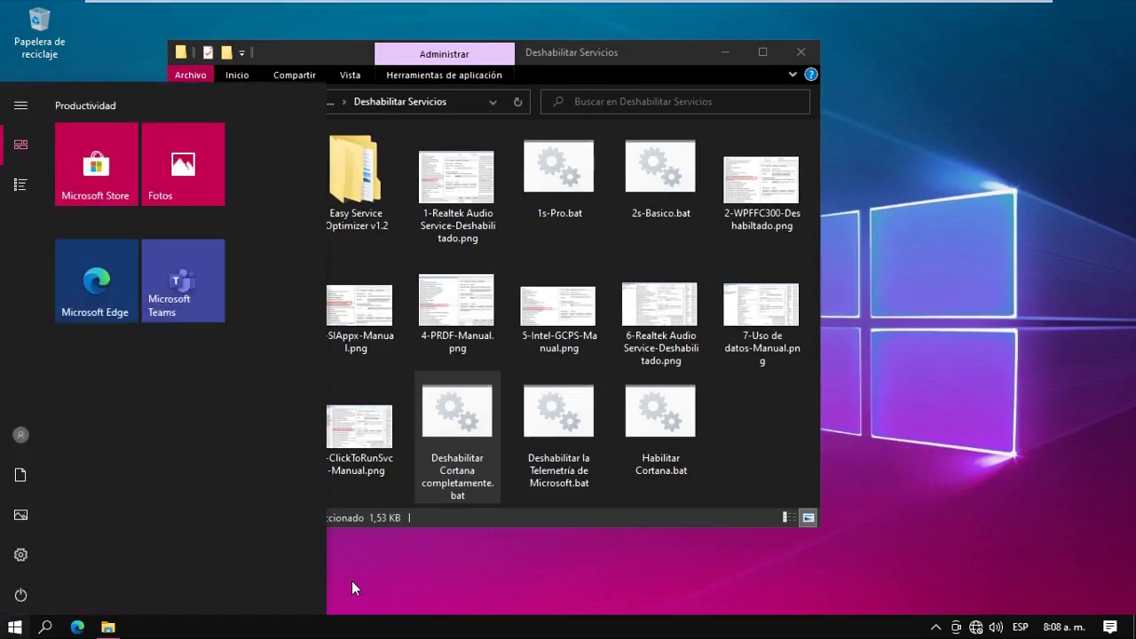
pyautogui.write('POWE')
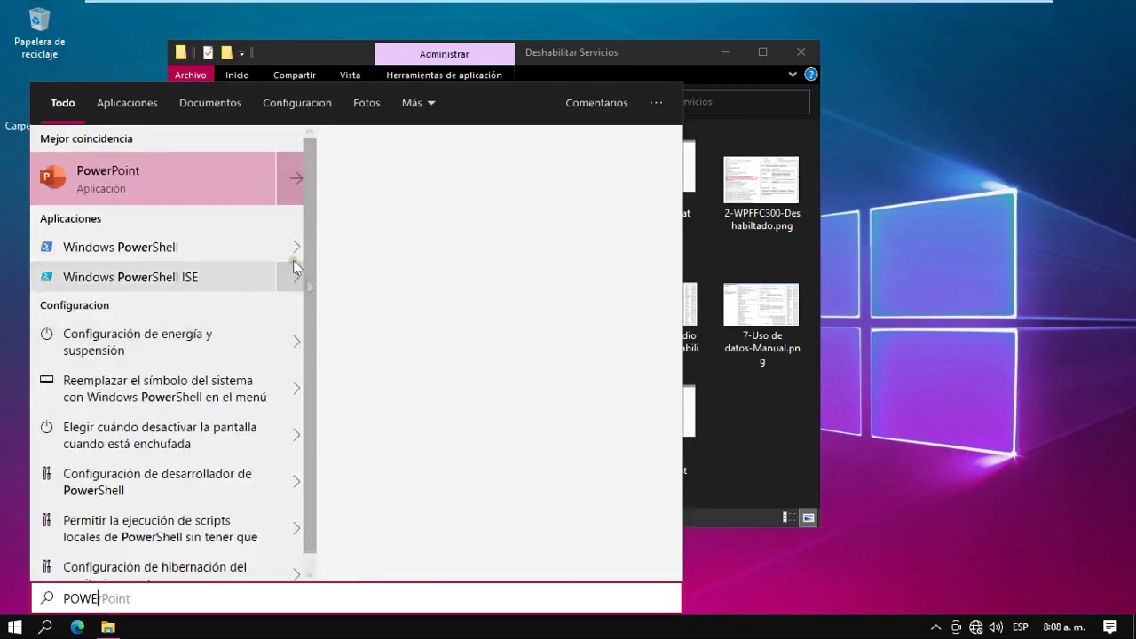
# Open Deshabilitar la Telemetría de Microsoft.bat for editing in Notepad and look through its service and registry commands.
pyautogui.click(546, 424)
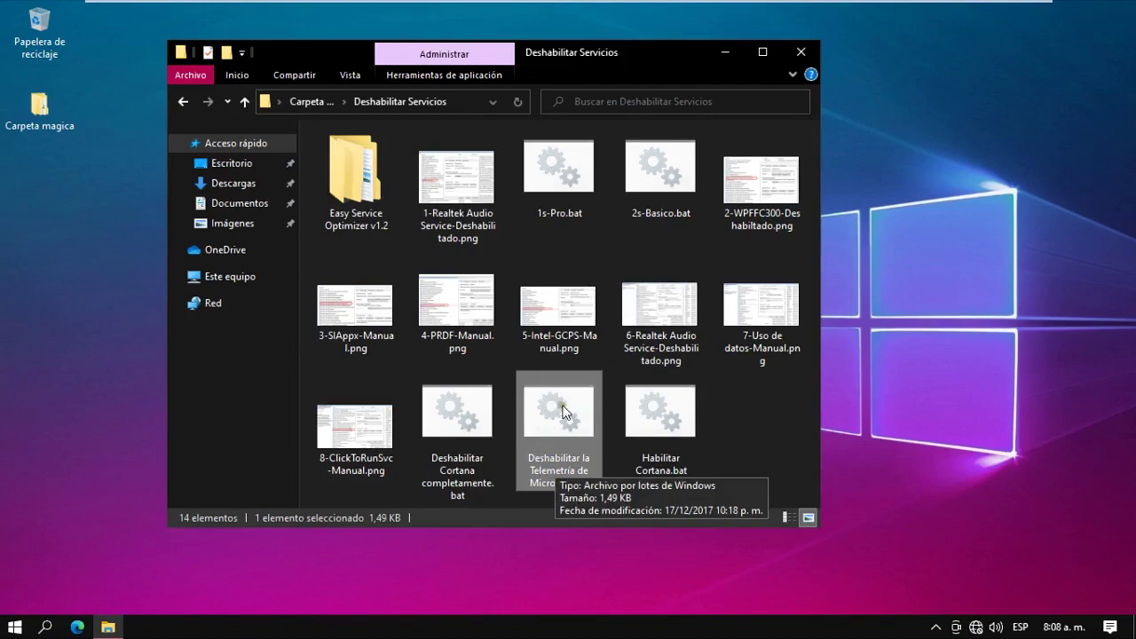
pyautogui.rightClick(562, 410)
pyautogui.click(645, 36)
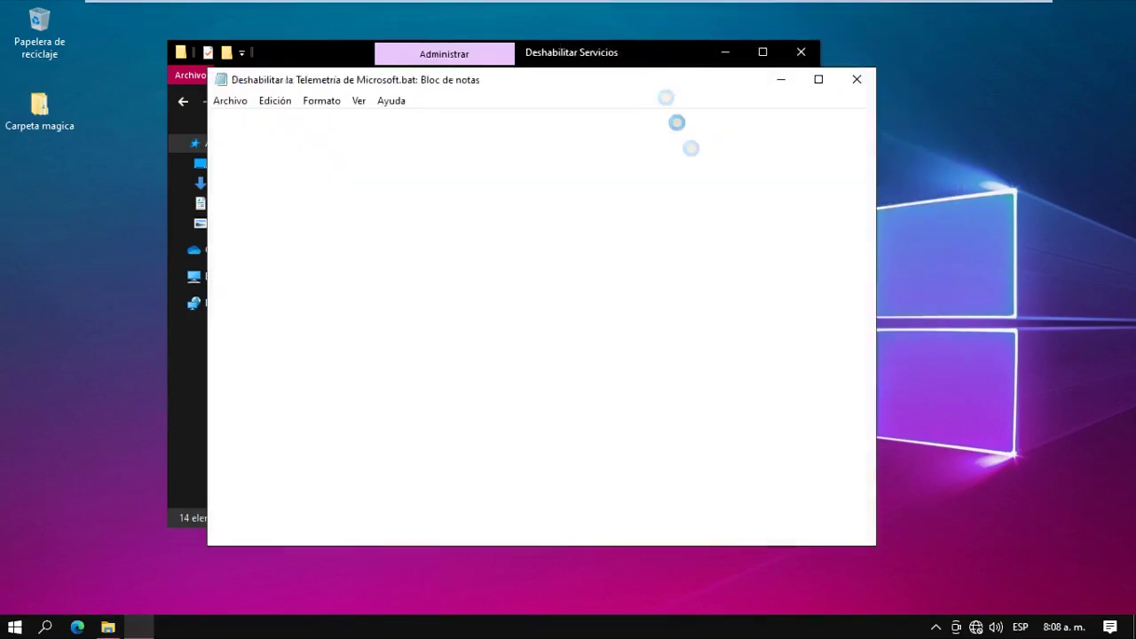
pyautogui.scroll(-3, 751, 326)
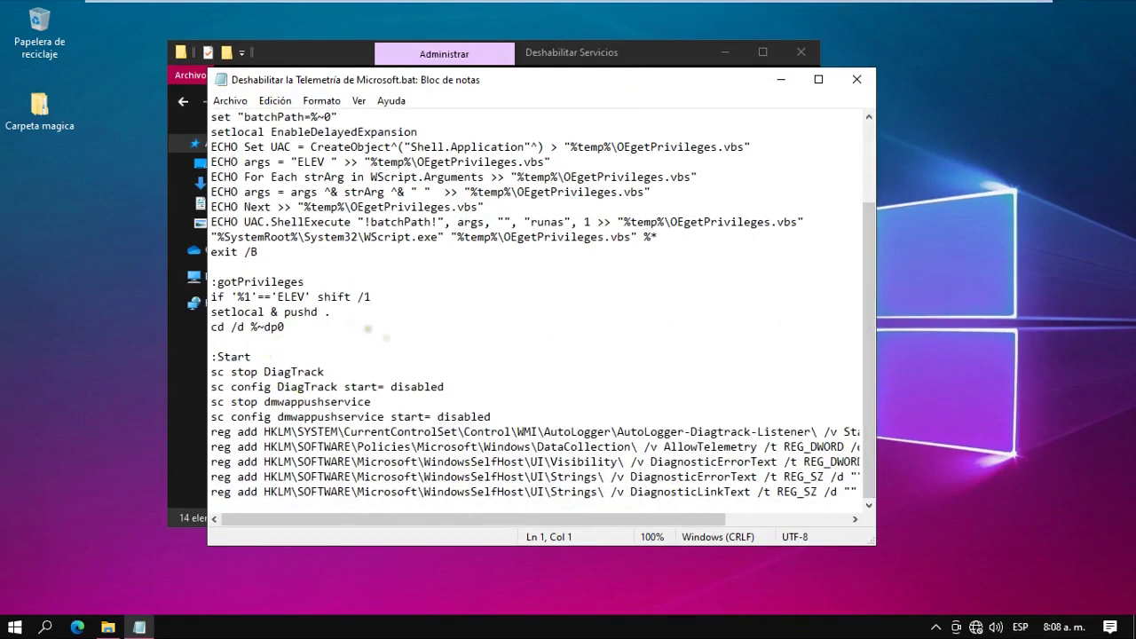
pyautogui.moveTo(392, 384); pyautogui.dragTo(448, 417)
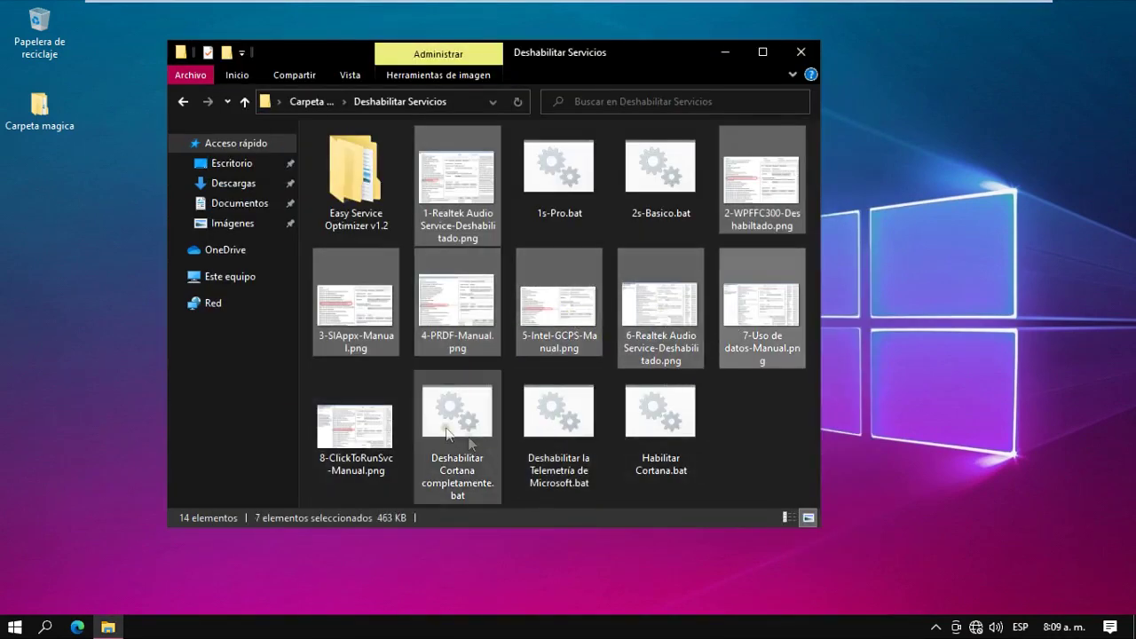
# Open the eight numbered PNG service guides in Photos and view the Realtek Audio Service image maximized.
pyautogui.keyDown('ctrl'); pyautogui.click(355, 426); pyautogui.keyUp('ctrl')
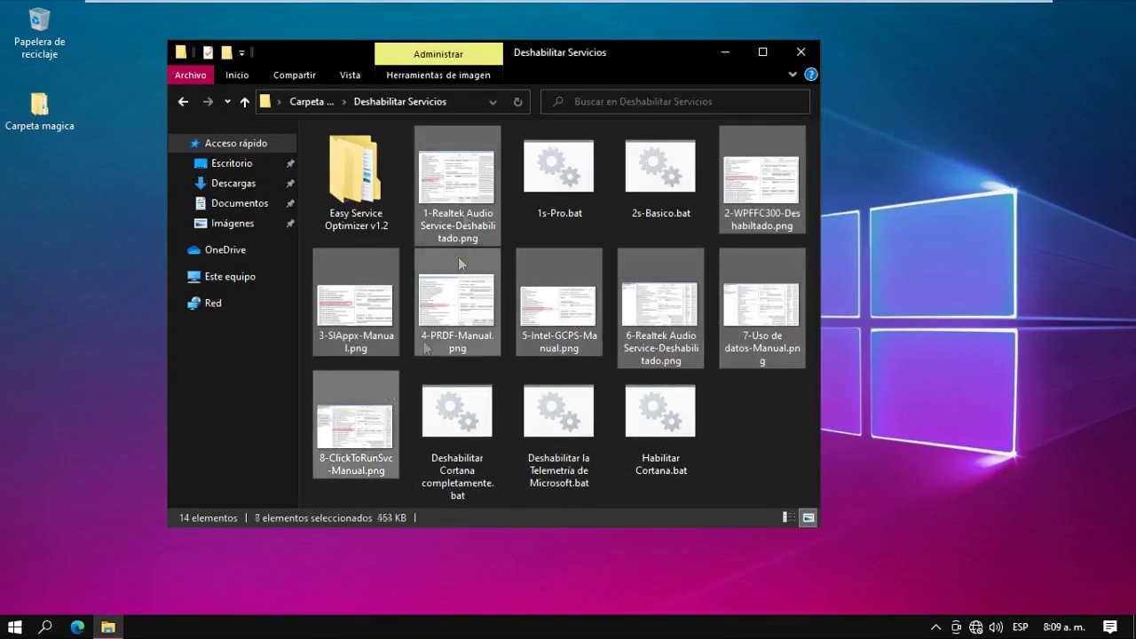
pyautogui.rightClick(455, 127)
pyautogui.press('Escape')
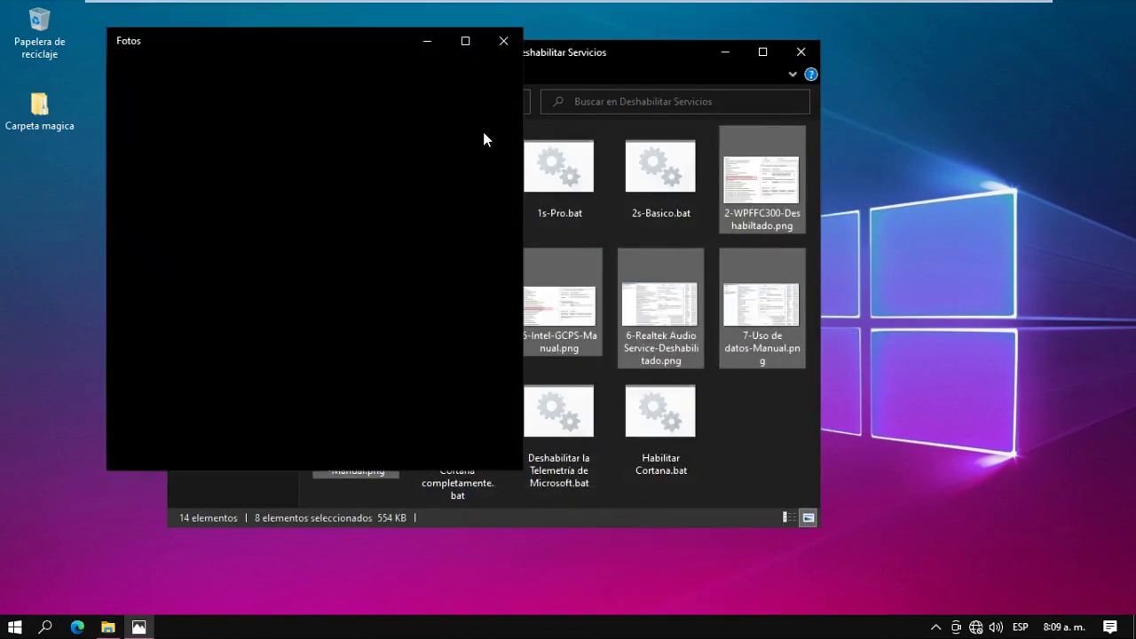
pyautogui.click(465, 42)
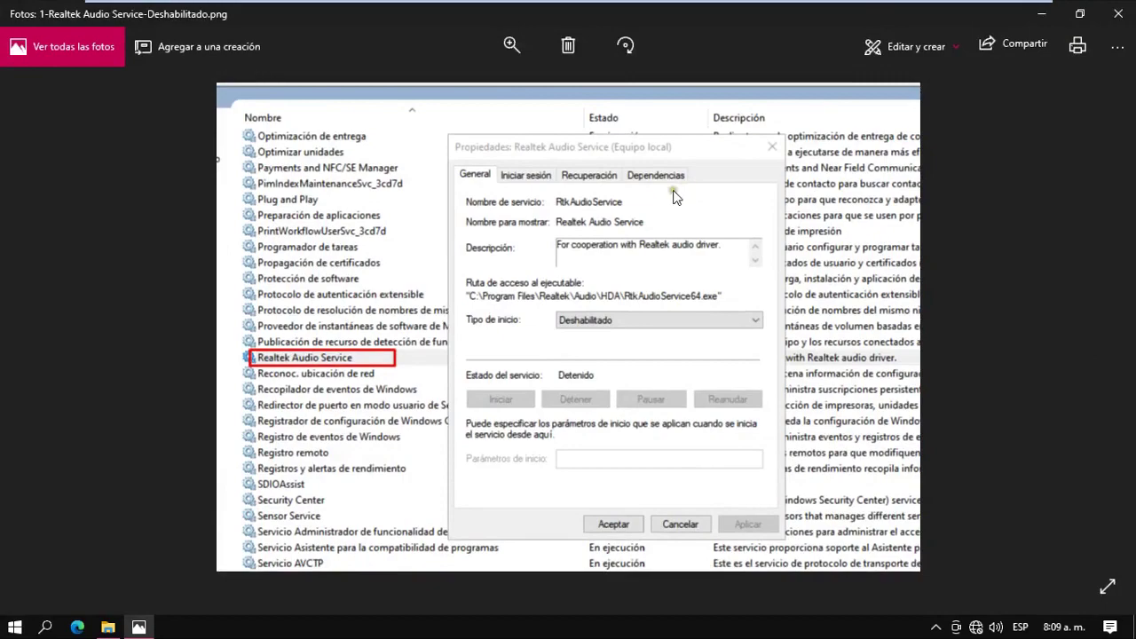
pyautogui.press('super+Down')
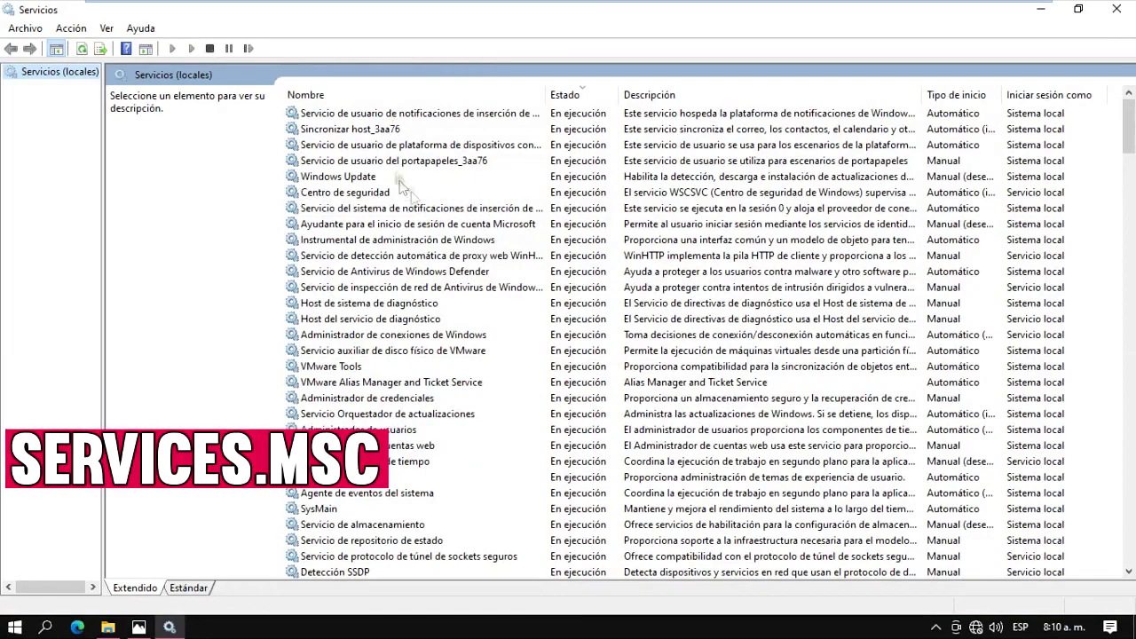
# Sort the Windows services by name and jump to those starting with R.
pyautogui.click(380, 99)
pyautogui.click(364, 146)
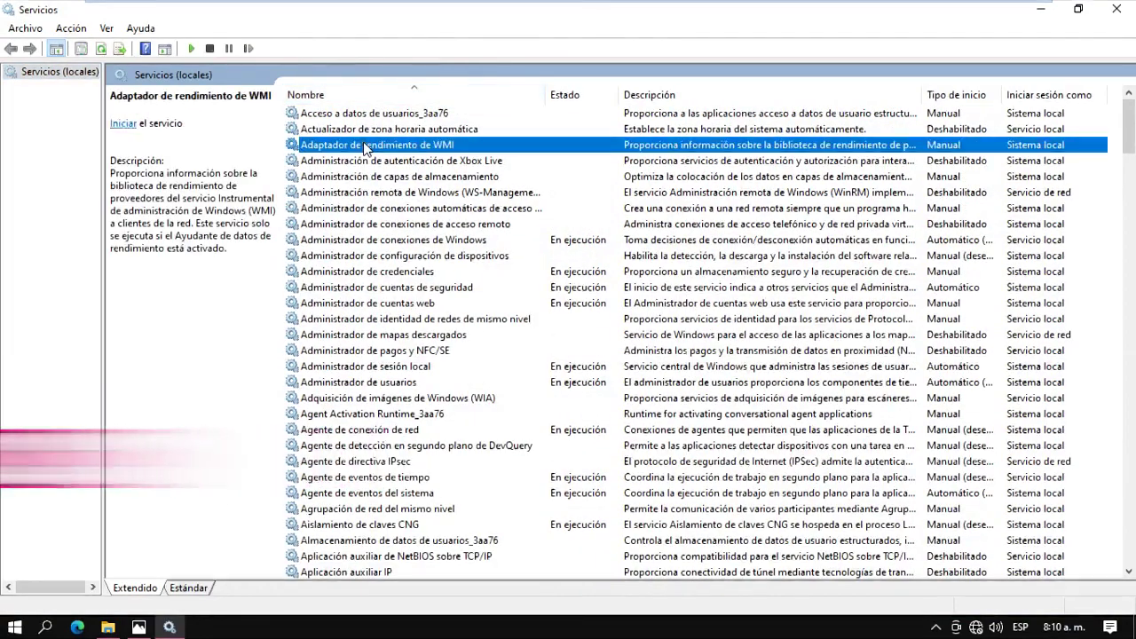
pyautogui.press('r')
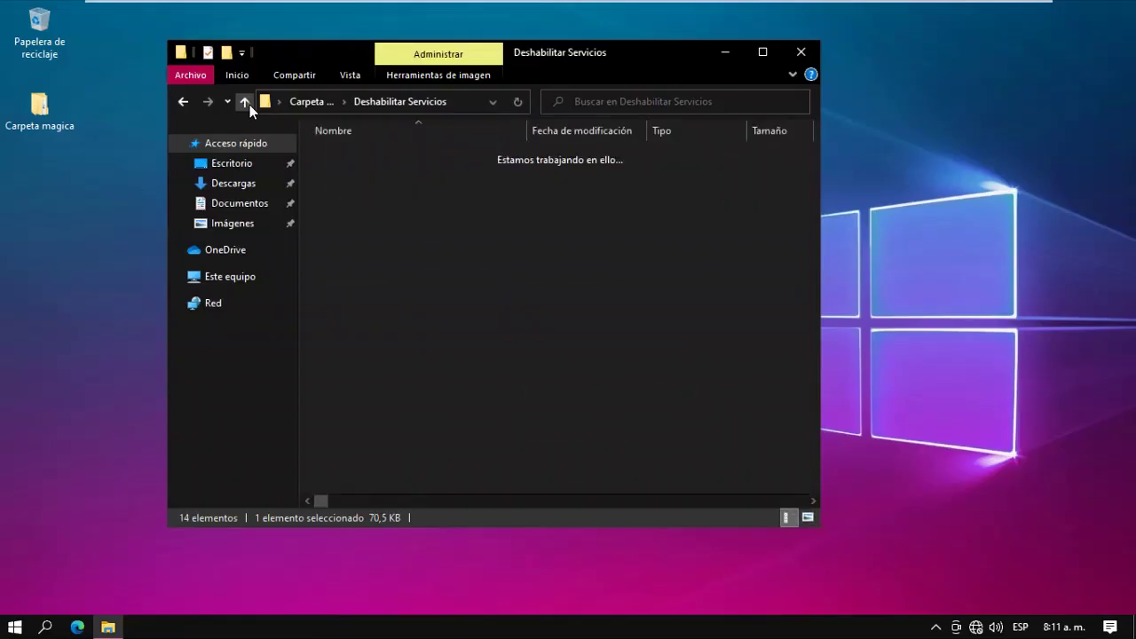
# Merge AbrirProMRLimpiarDll.reg from the Moding registro folder into the registry, allowing the changes.
pyautogui.click(245, 101)
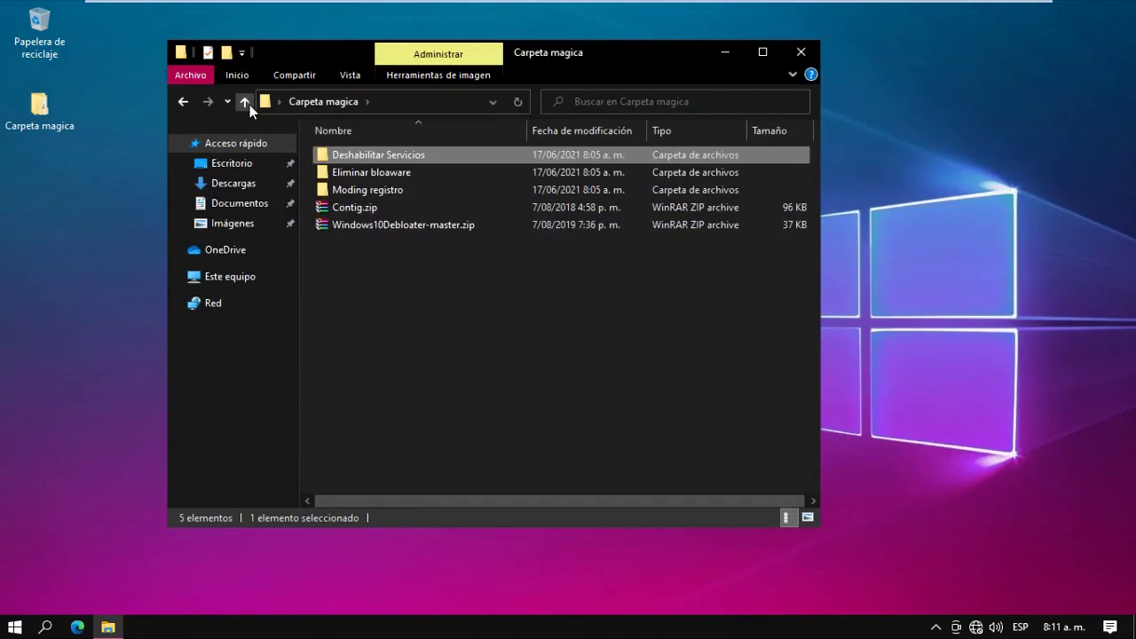
pyautogui.doubleClick(370, 187)
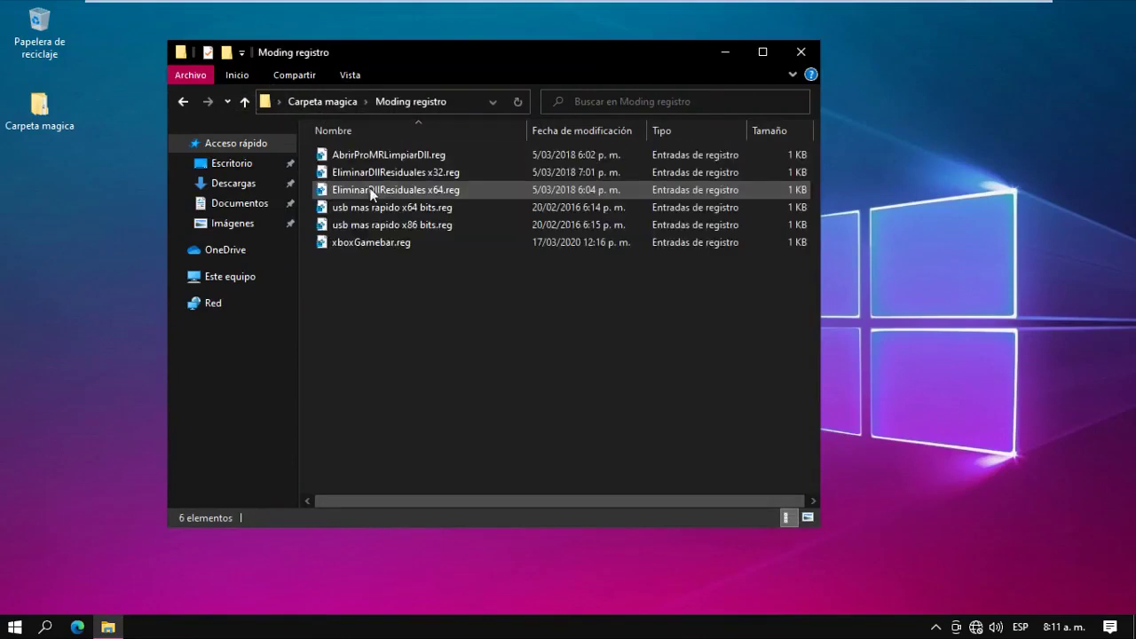
pyautogui.click(401, 156)
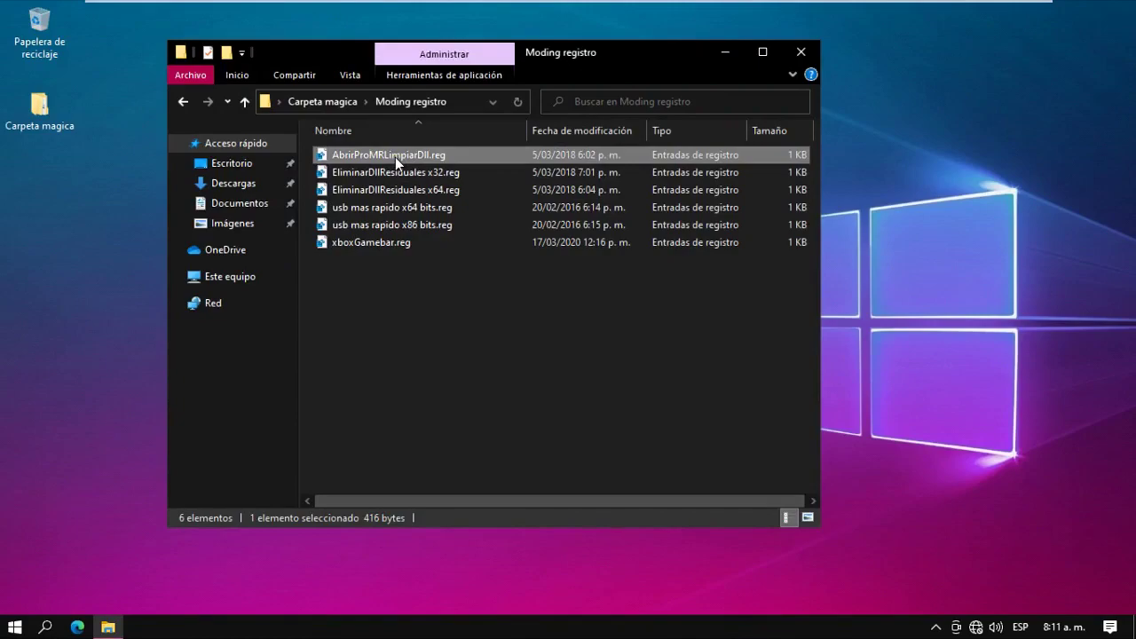
pyautogui.rightClick(395, 157)
pyautogui.click(430, 168)
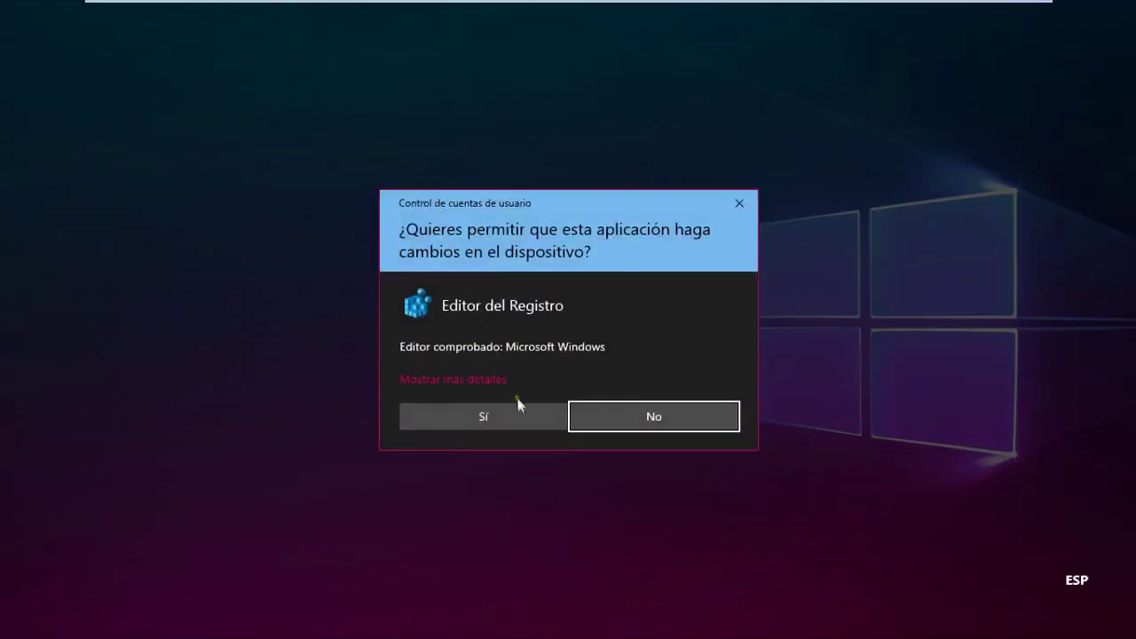
pyautogui.click(516, 415)
pyautogui.click(697, 341)
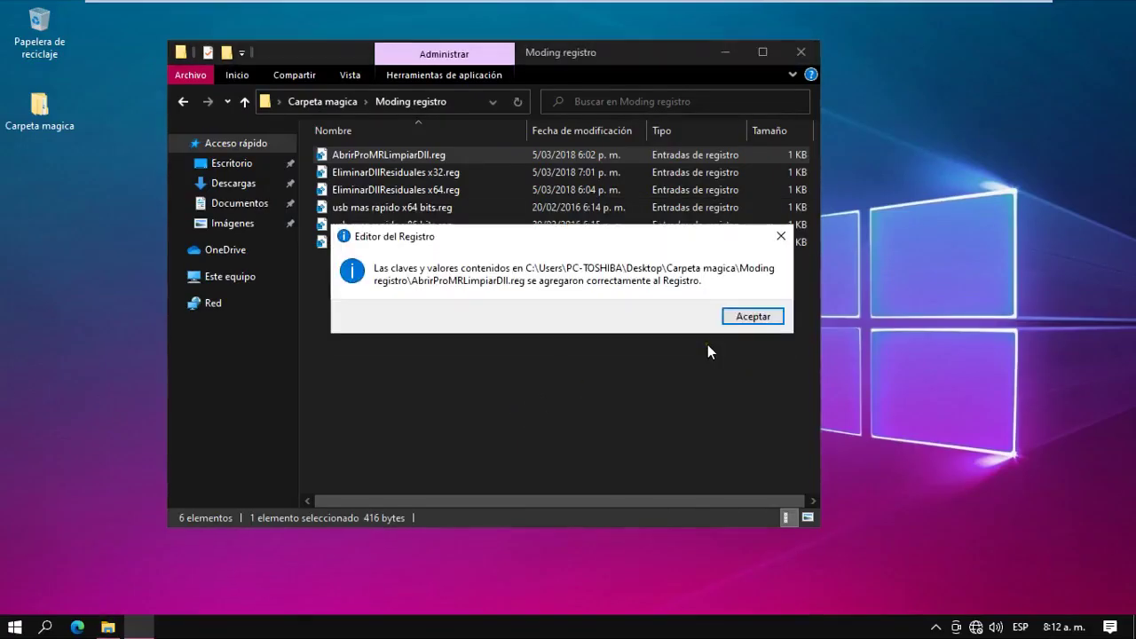
pyautogui.click(754, 316)
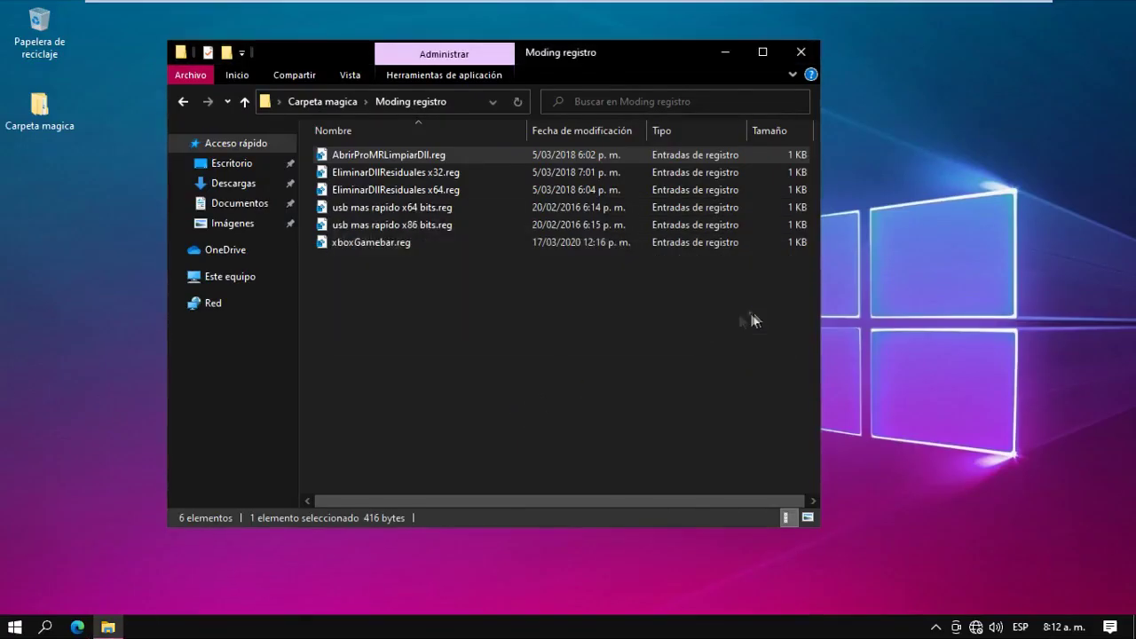
# Check the Windows system type in the properties of Este equipo and close the system window.
pyautogui.click(364, 173)
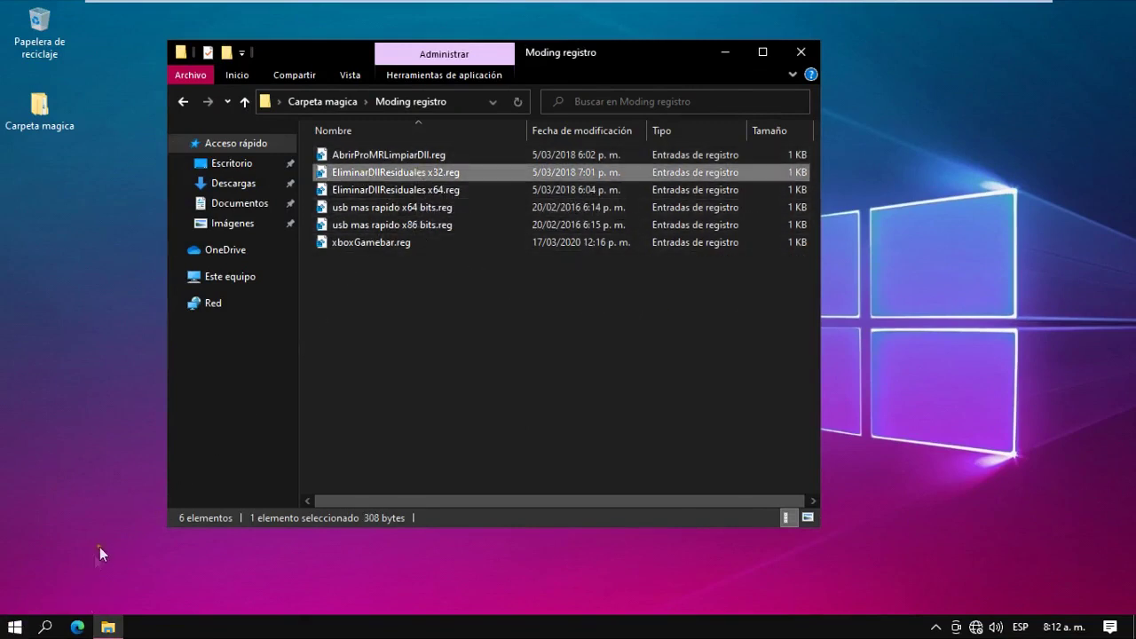
pyautogui.rightClick(256, 277)
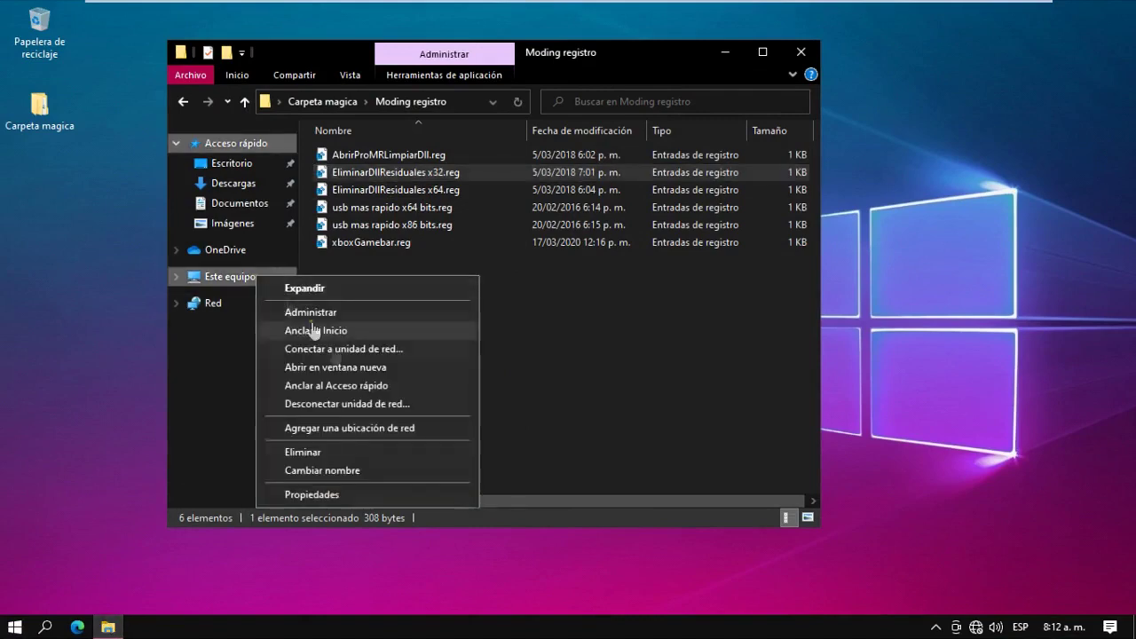
pyautogui.click(328, 495)
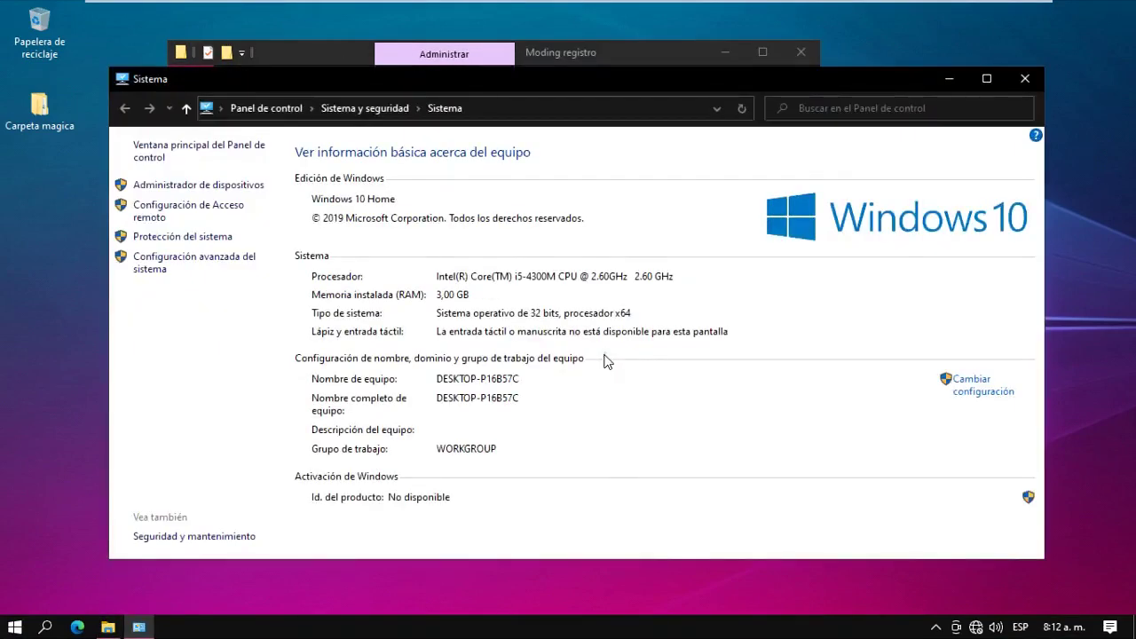
pyautogui.click(1023, 79)
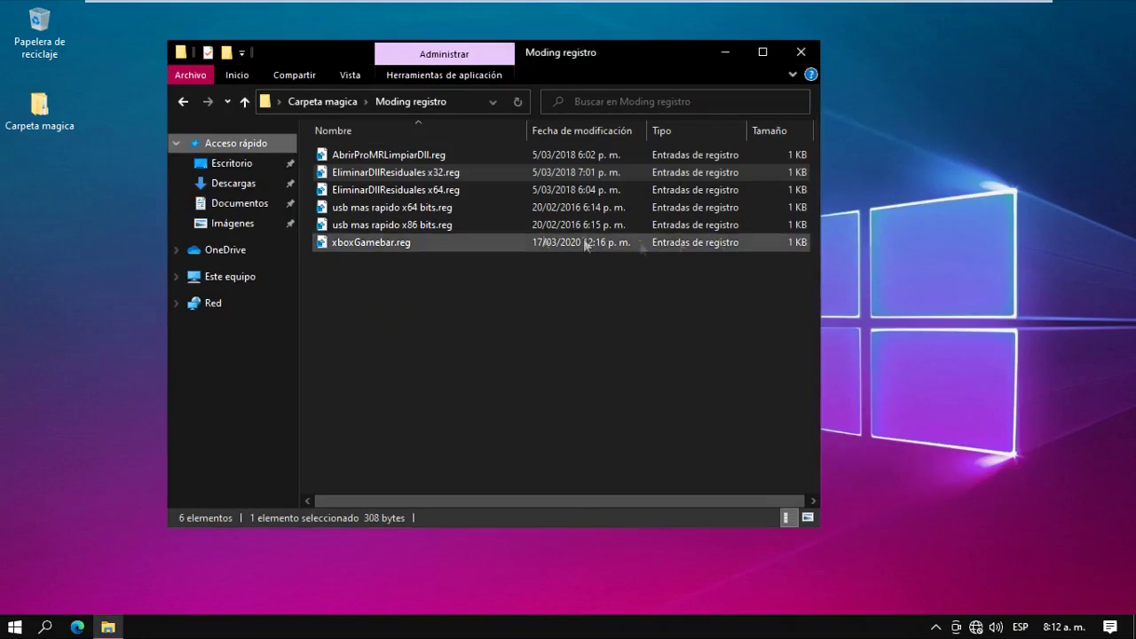
# Merge EliminarDllResiduales x32.reg into the registry, allowing the changes.
pyautogui.rightClick(404, 175)
pyautogui.click(427, 187)
pyautogui.click(522, 424)
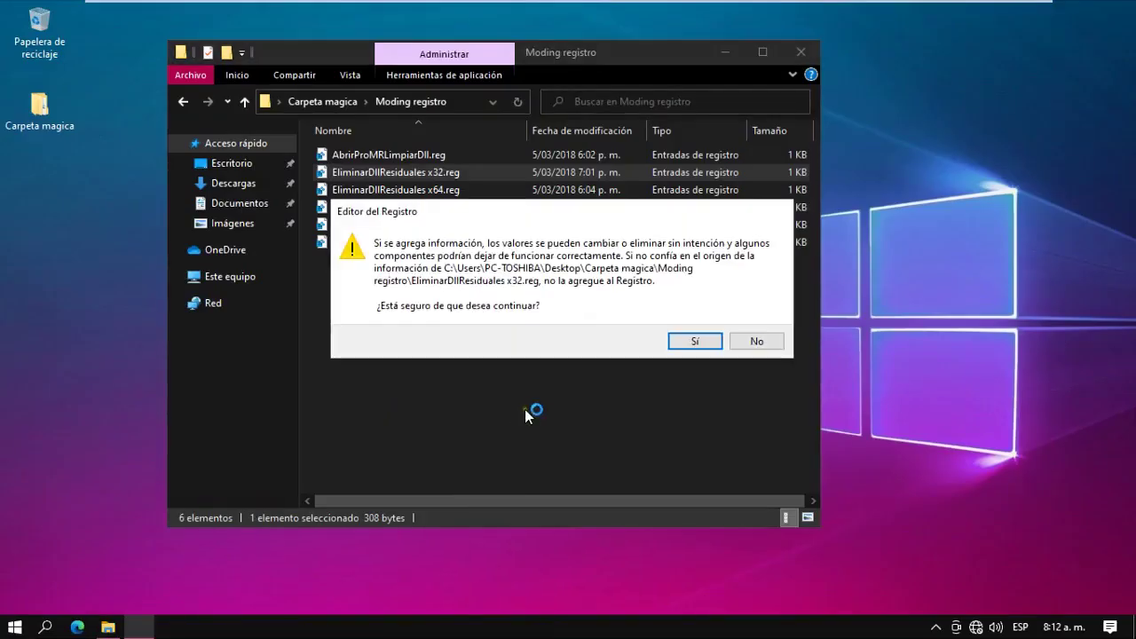
pyautogui.click(686, 345)
pyautogui.click(746, 317)
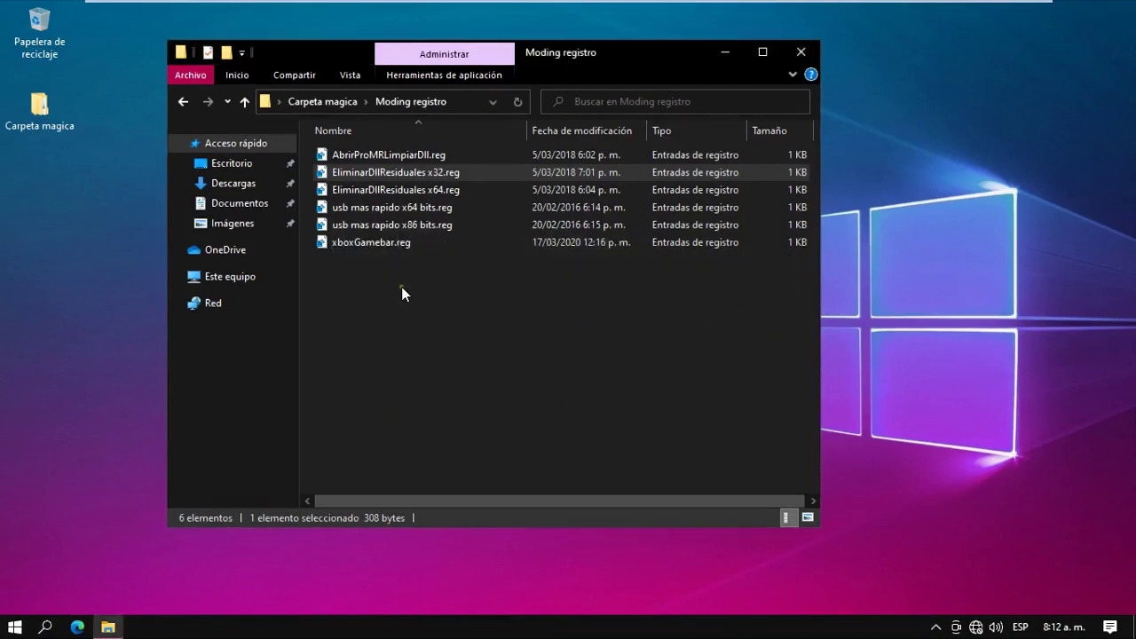
# Merge usb mas rapido x86 bits.reg into the registry, allowing the changes.
pyautogui.click(364, 225)
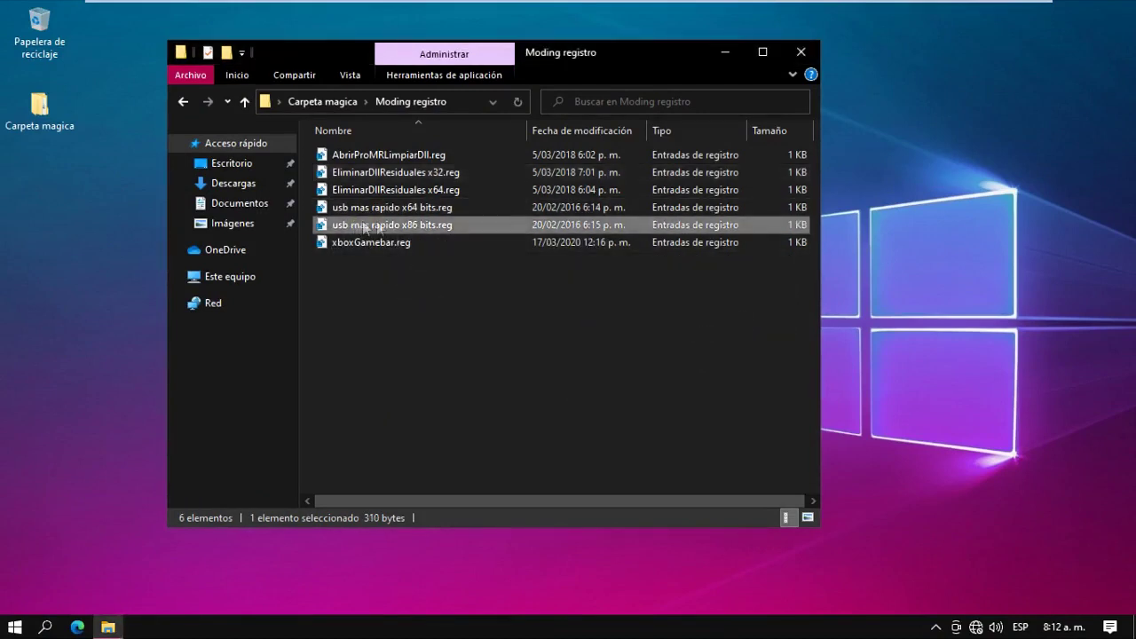
pyautogui.rightClick(412, 222)
pyautogui.click(446, 229)
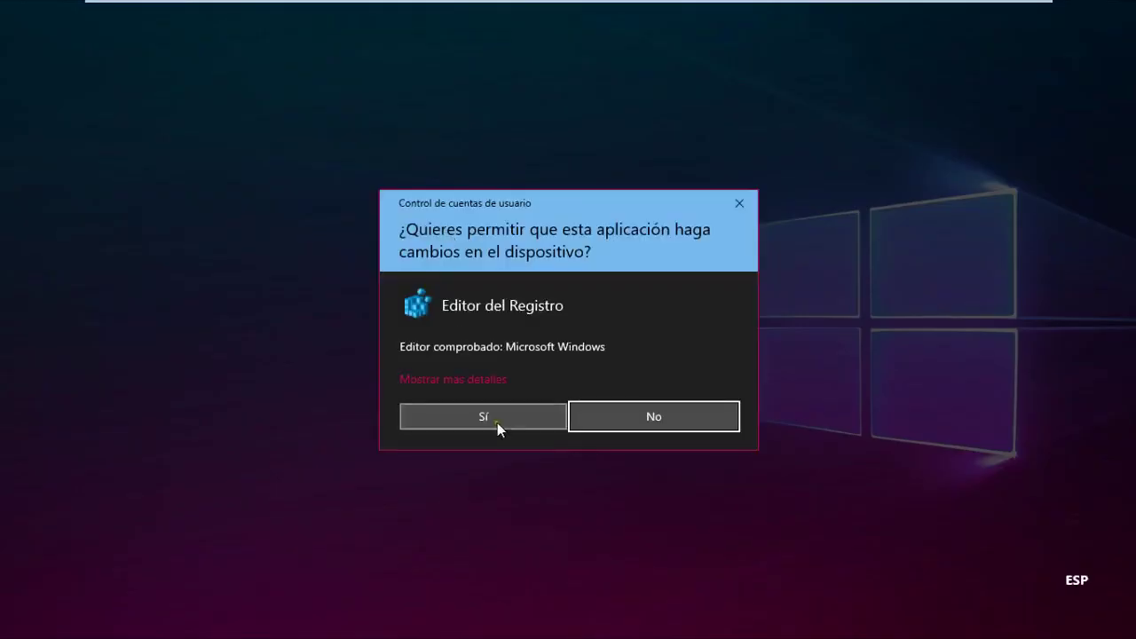
pyautogui.click(497, 422)
pyautogui.click(686, 338)
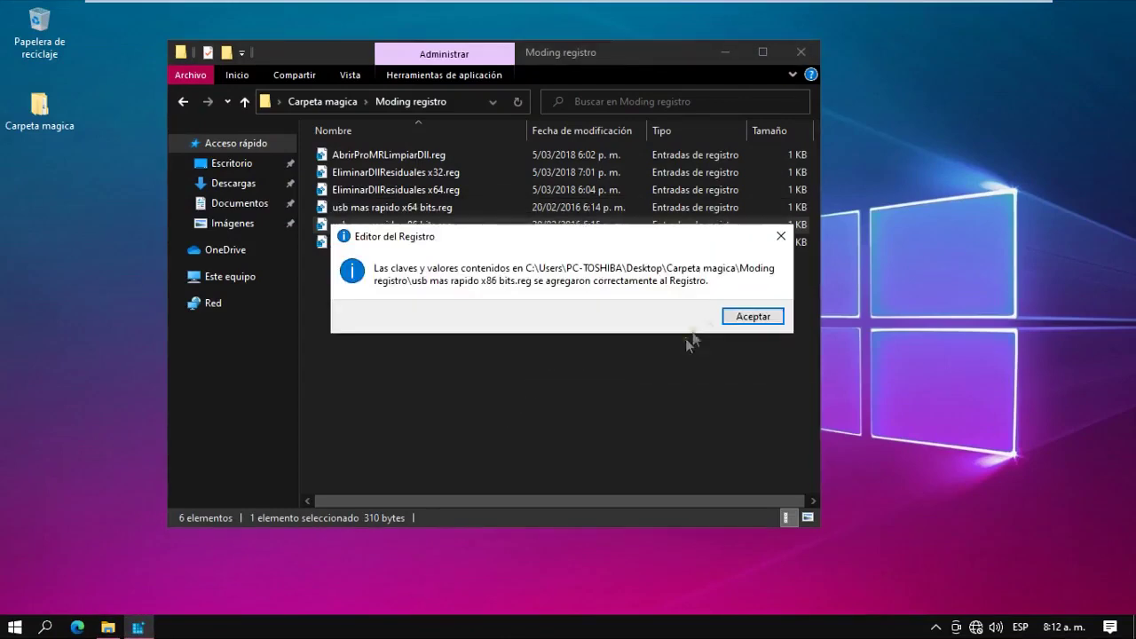
pyautogui.click(753, 316)
# Open Eliminar Bloatware en Windows 10.txt from the Eliminar bloaware folder and look through its PowerShell commands.
pyautogui.hotkey('alt', 'Up')
pyautogui.click(373, 177)
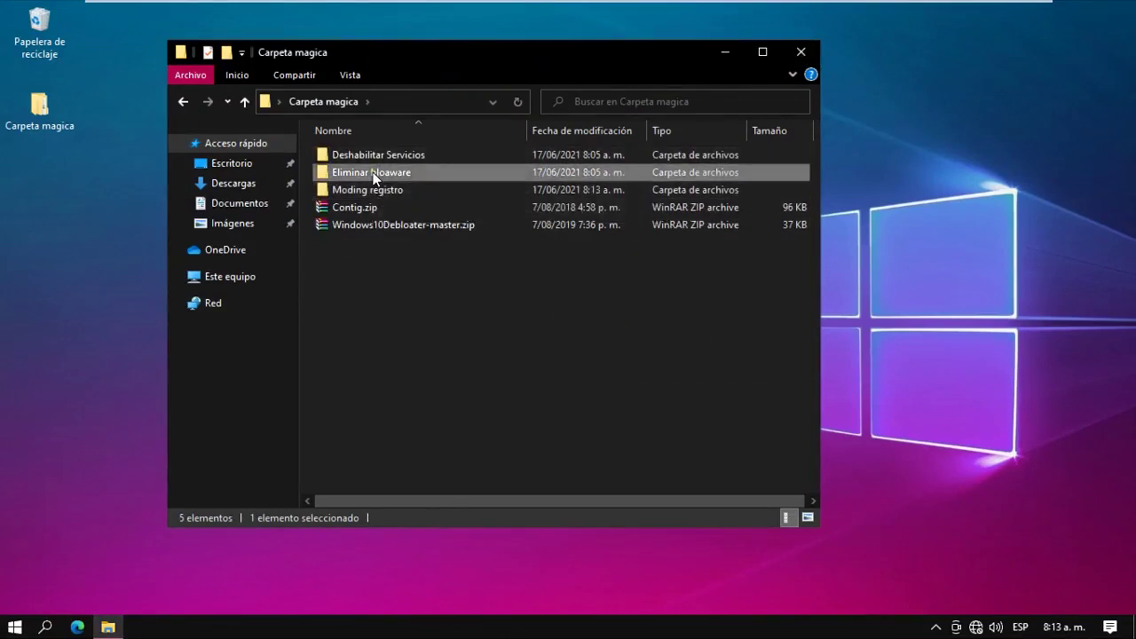
pyautogui.doubleClick(373, 175)
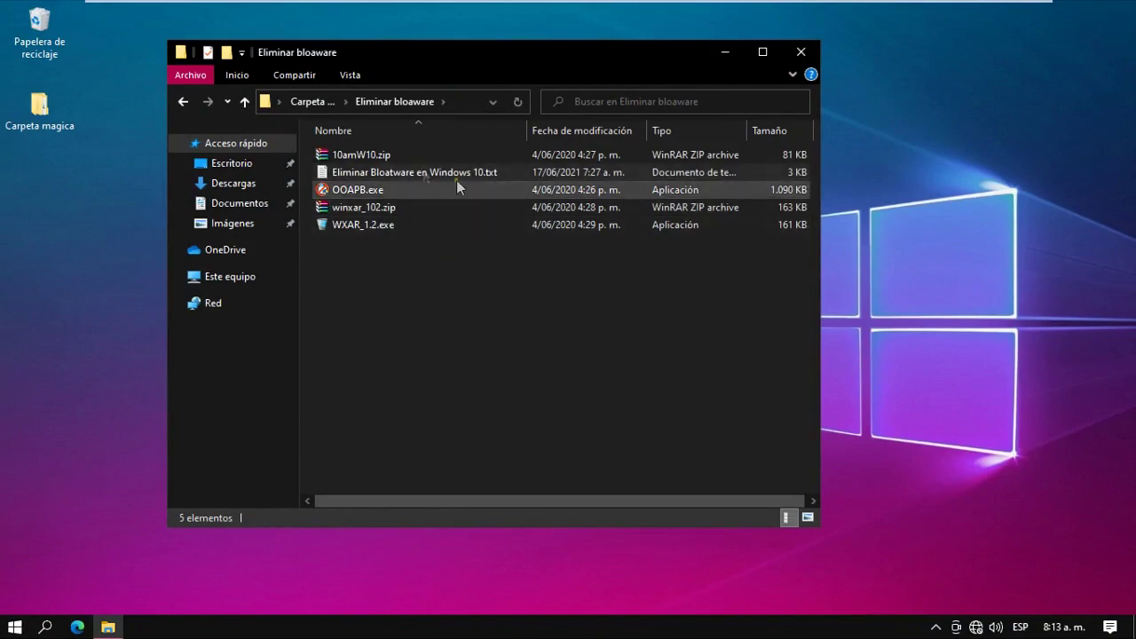
pyautogui.click(386, 171)
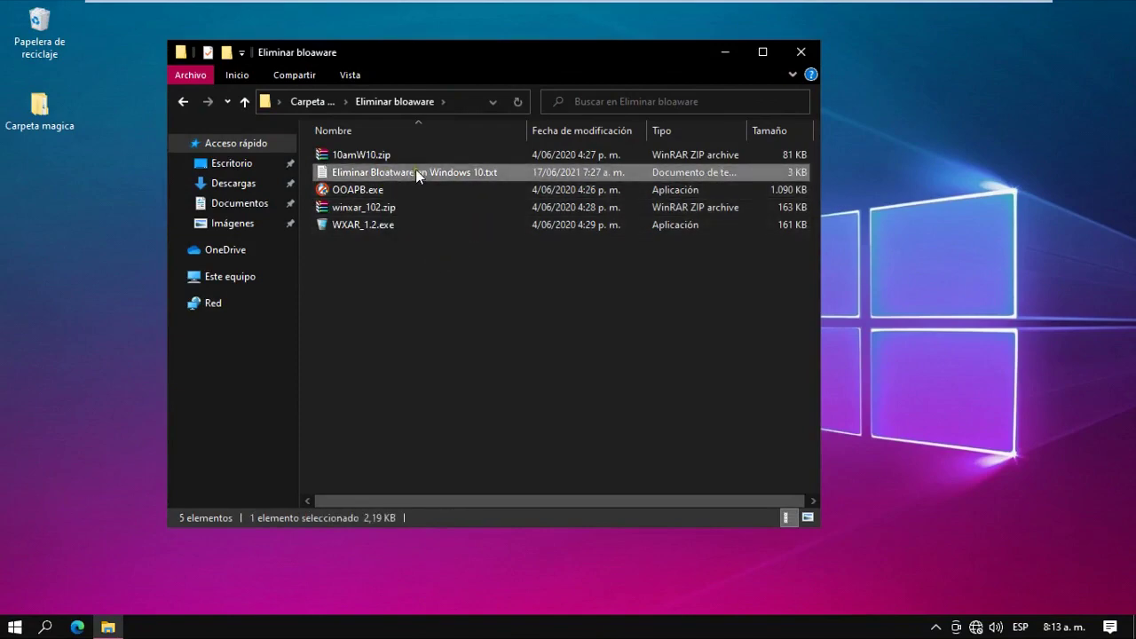
pyautogui.rightClick(417, 175)
pyautogui.click(447, 218)
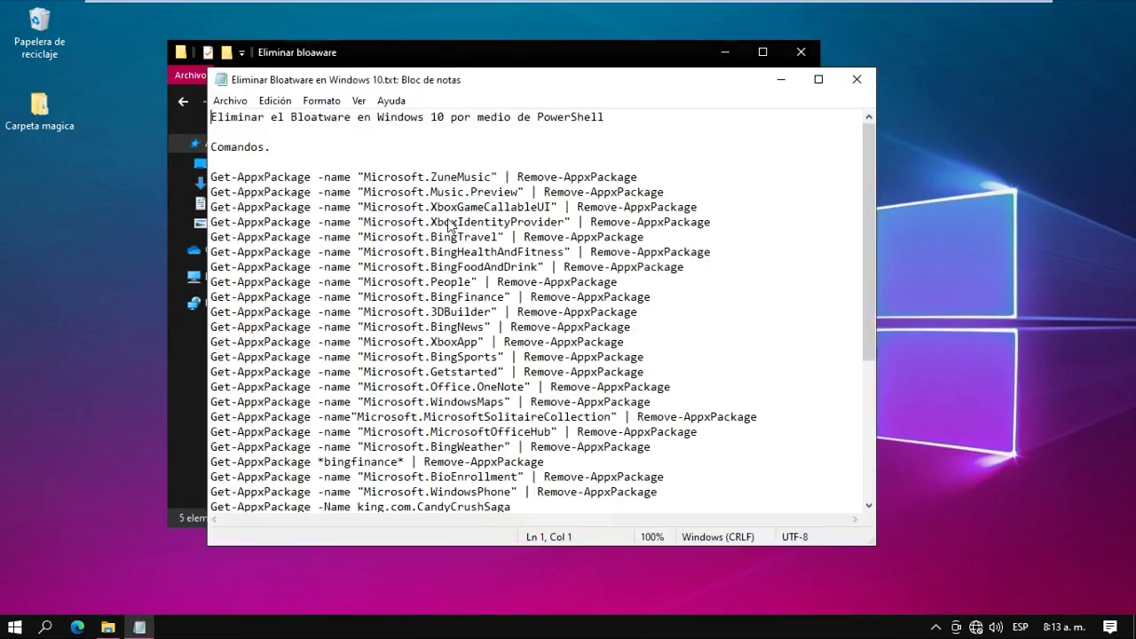
pyautogui.moveTo(868, 244); pyautogui.dragTo(872, 335)
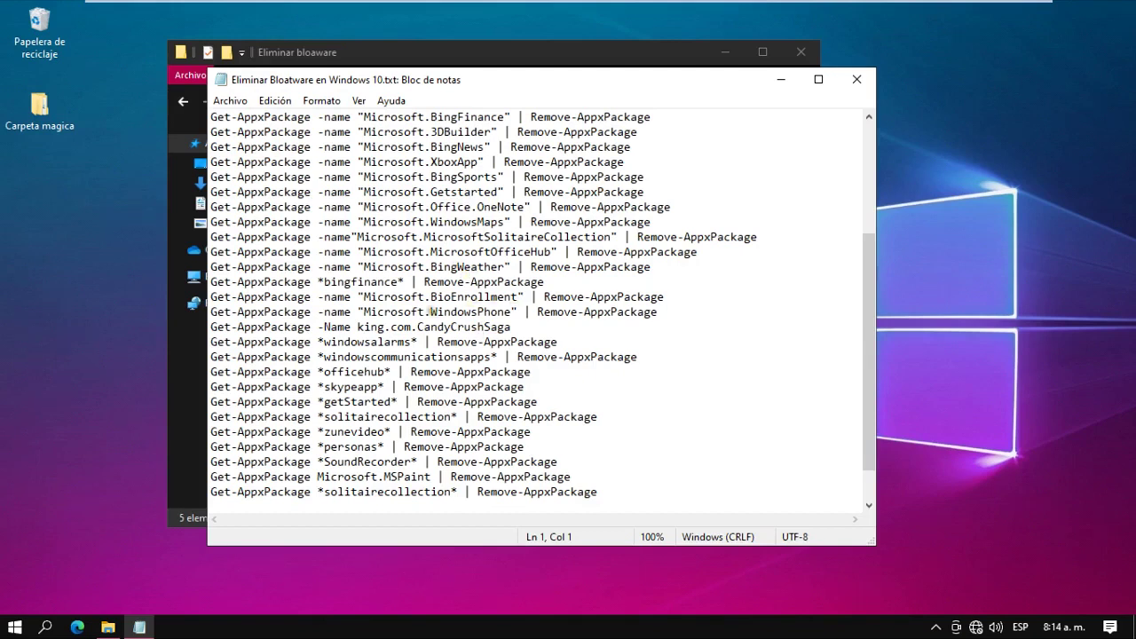
# Copy all the bloatware removal commands from the text file and start Windows PowerShell as administrator, allowing the changes.
pyautogui.moveTo(431, 313); pyautogui.dragTo(504, 313)
pyautogui.hotkey('ctrl', 'a')
pyautogui.press('super')
pyautogui.write('power')
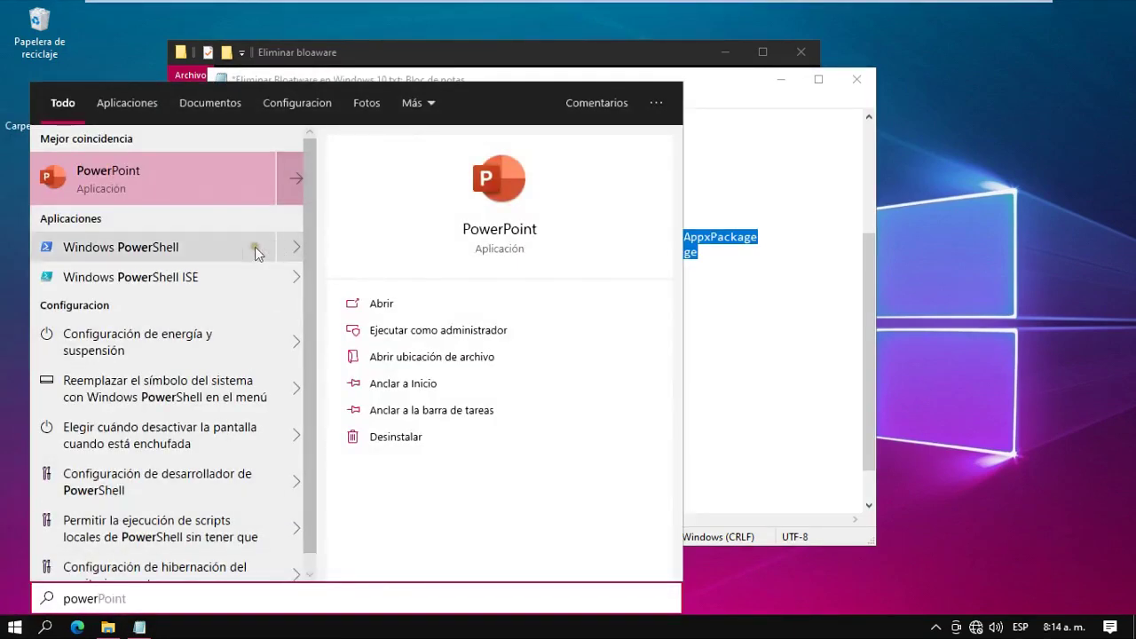
pyautogui.rightClick(238, 249)
pyautogui.click(306, 262)
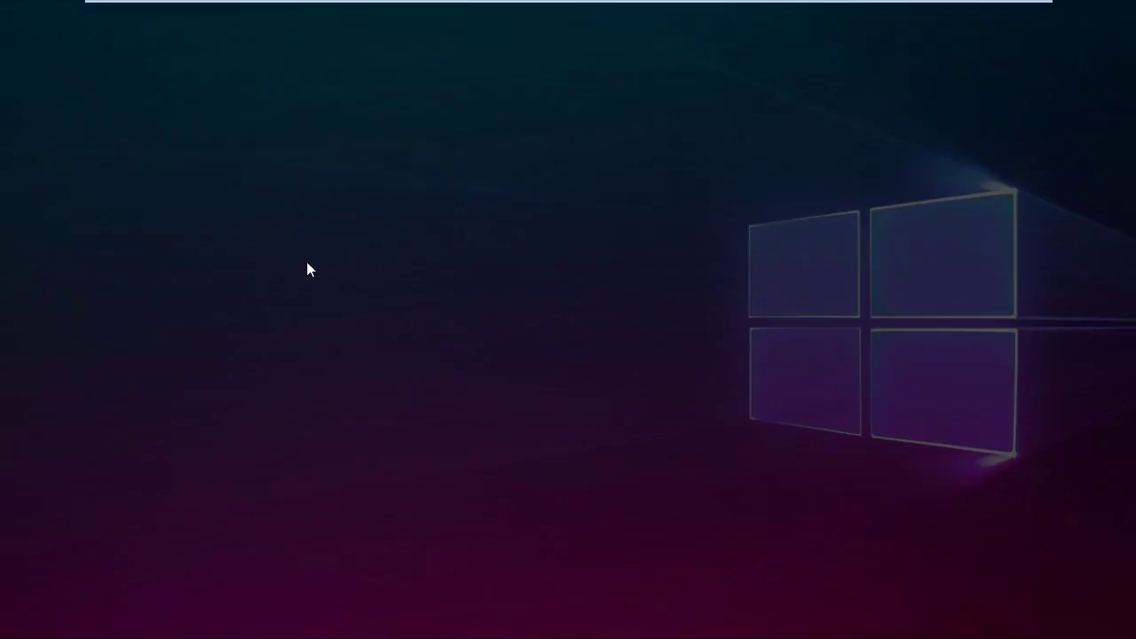
pyautogui.click(453, 420)
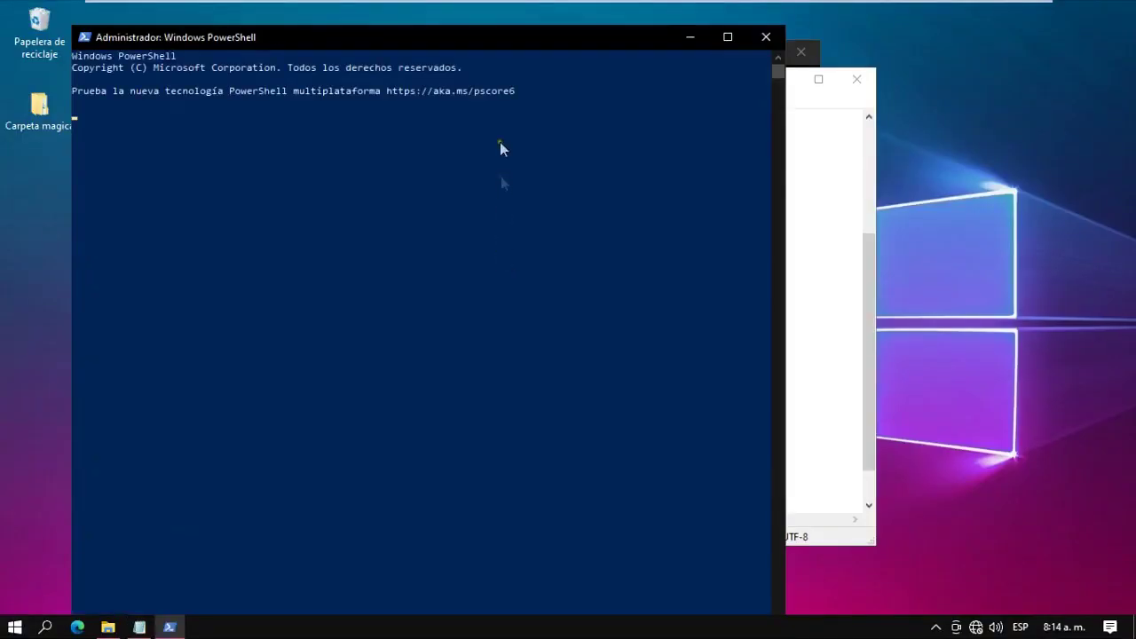
# Paste the copied Get-AppxPackage removal commands into the administrator PowerShell window and run them.
pyautogui.moveTo(475, 26); pyautogui.dragTo(541, 64)
pyautogui.rightClick(494, 181)
pyautogui.press('Return')
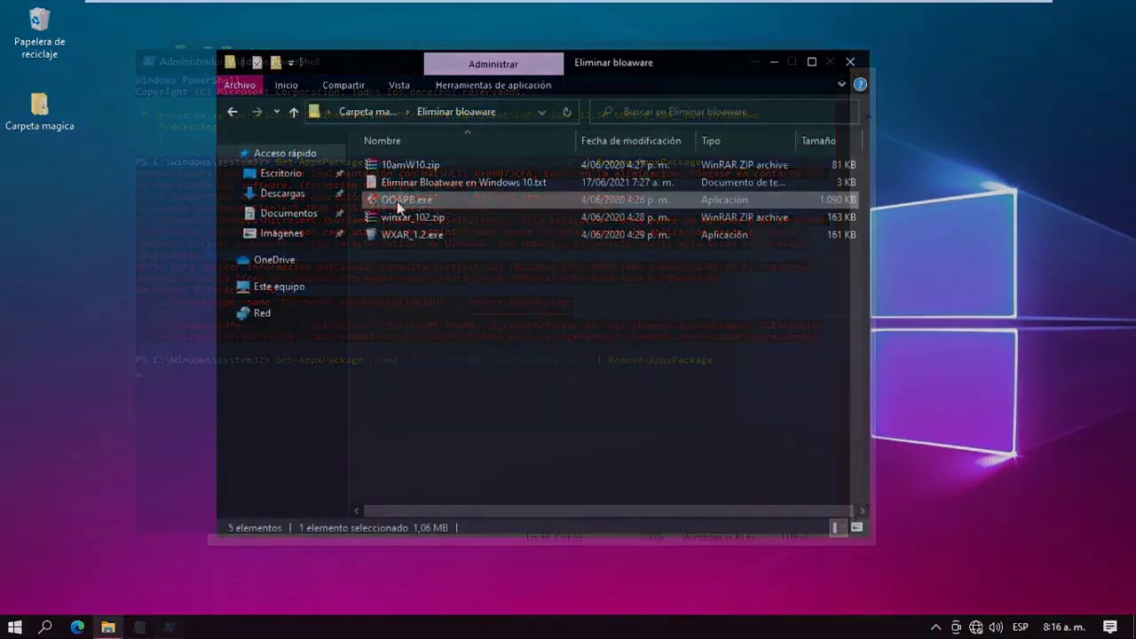
# Launch OOAPB.exe from the Eliminar bloaware folder, allowing the changes, and mark Game bar in the O&O AppBuster app list.
pyautogui.doubleClick(397, 201)
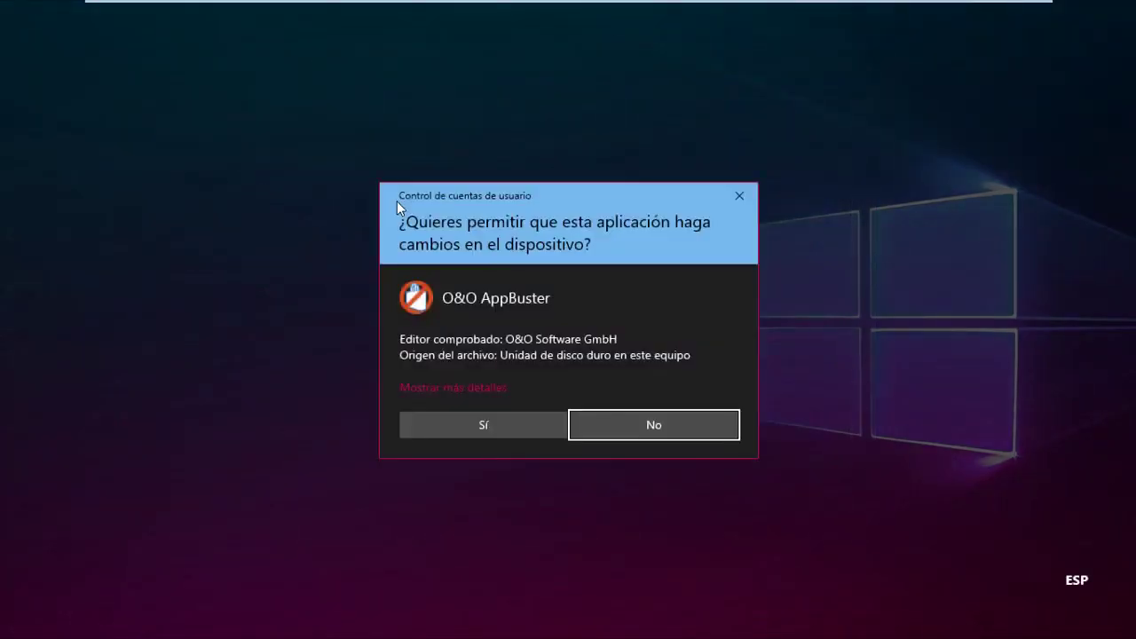
pyautogui.click(528, 428)
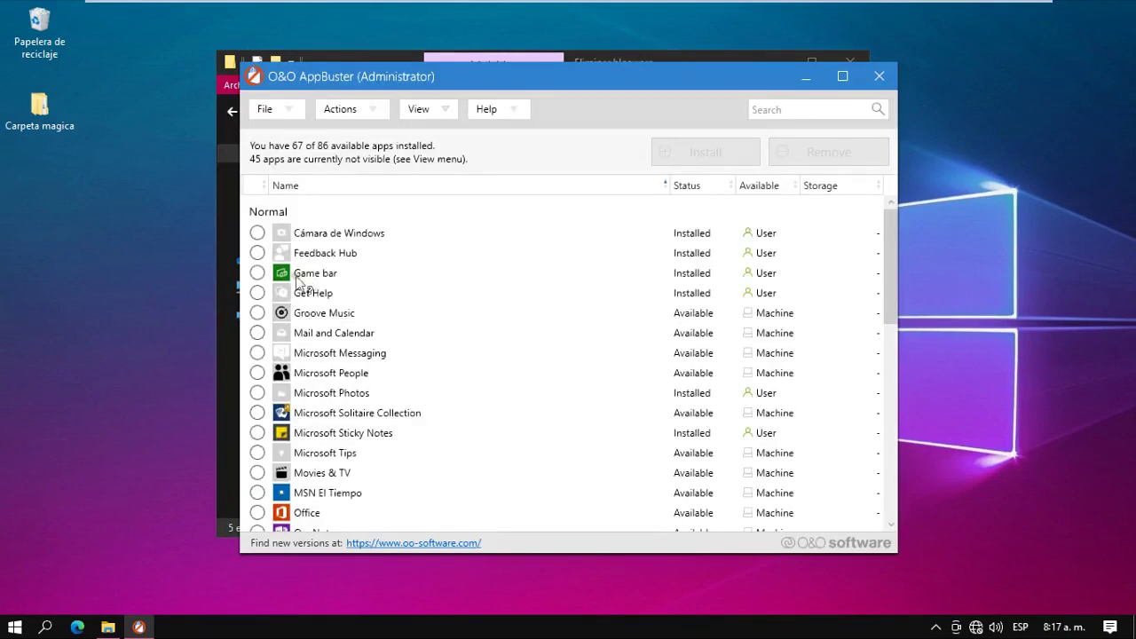
pyautogui.click(256, 274)
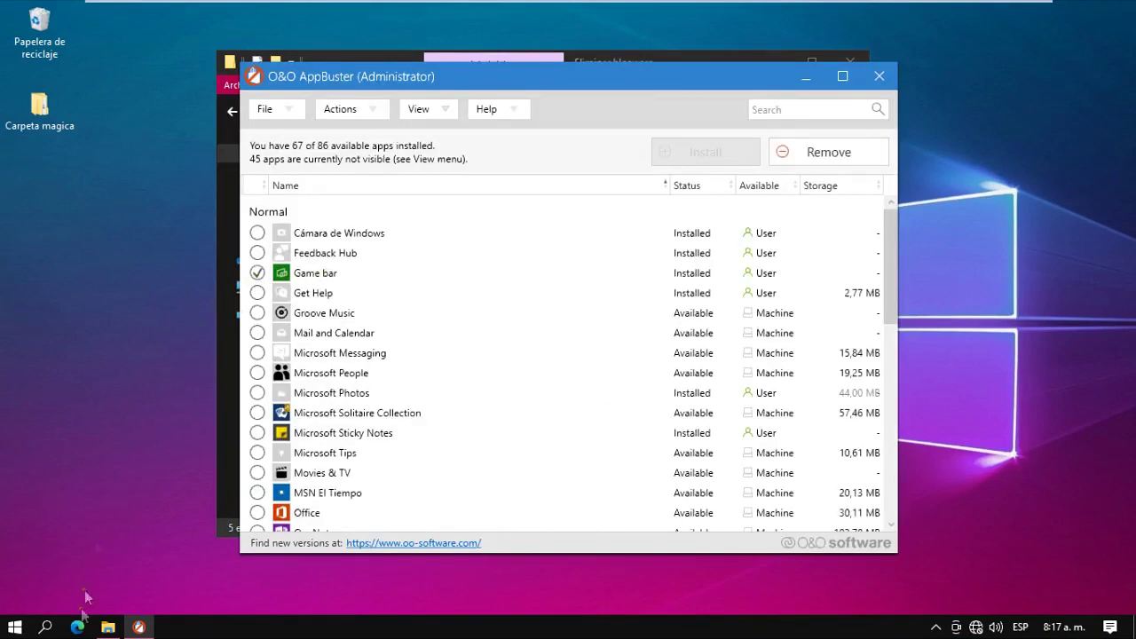
# Look for Barra de juego among the installed apps in Windows and return to O&O AppBuster.
pyautogui.click(15, 626)
pyautogui.click(20, 184)
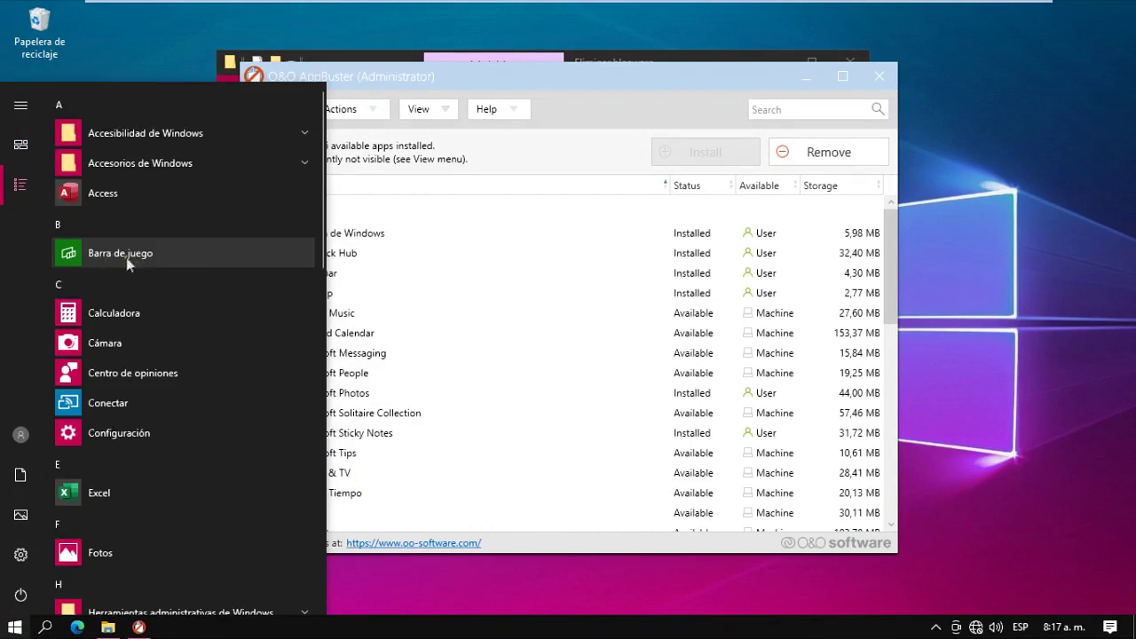
pyautogui.click(636, 156)
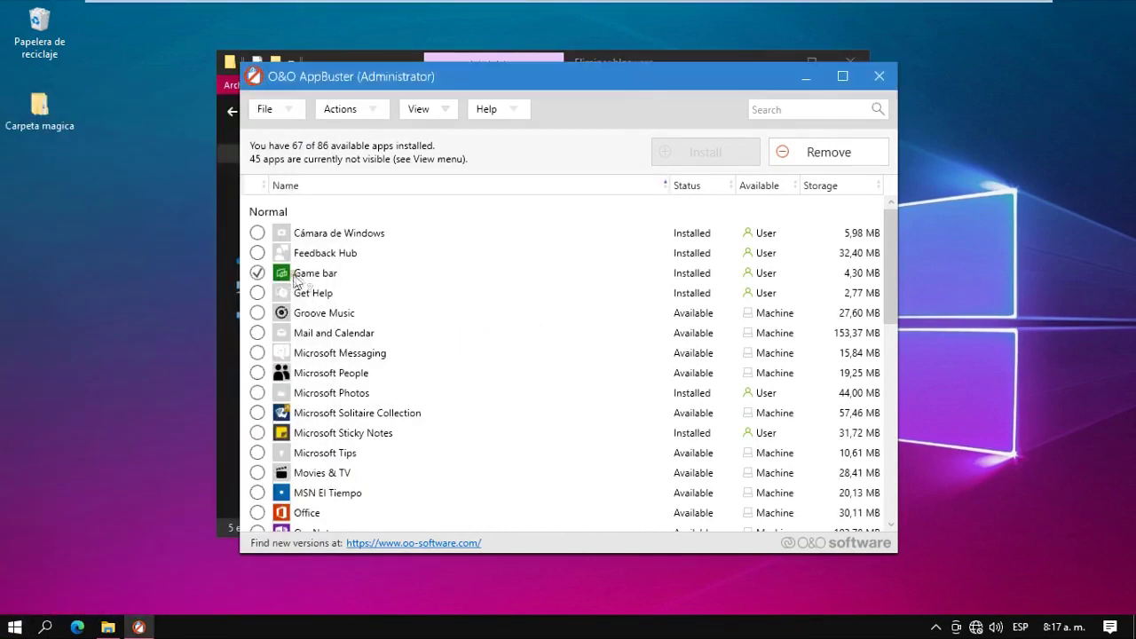
# Also mark Get Help, Mail and Calendar, Microsoft Messaging, Microsoft People, Microsoft Solitaire Collection and MSN El Tiempo, and uninstall all marked apps.
pyautogui.click(258, 413)
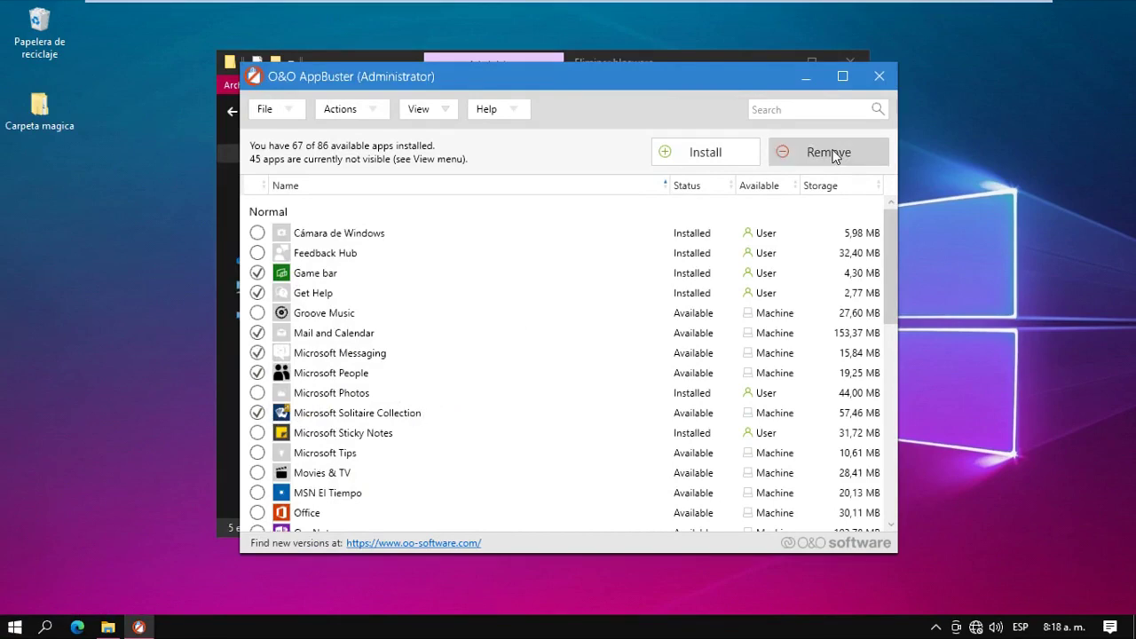
pyautogui.click(256, 493)
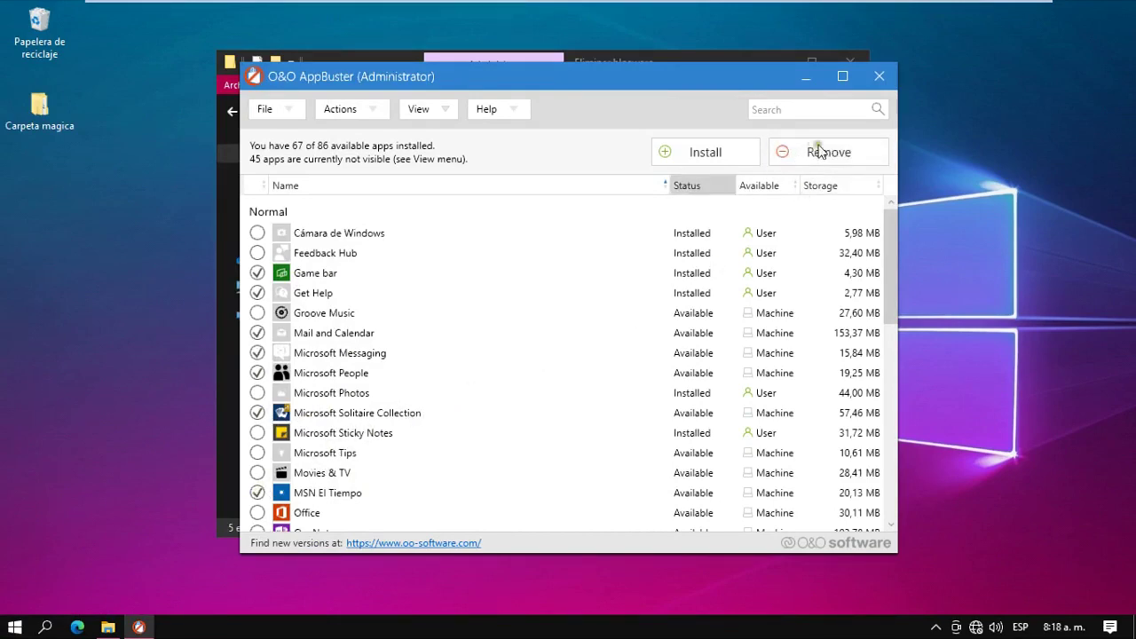
pyautogui.click(825, 152)
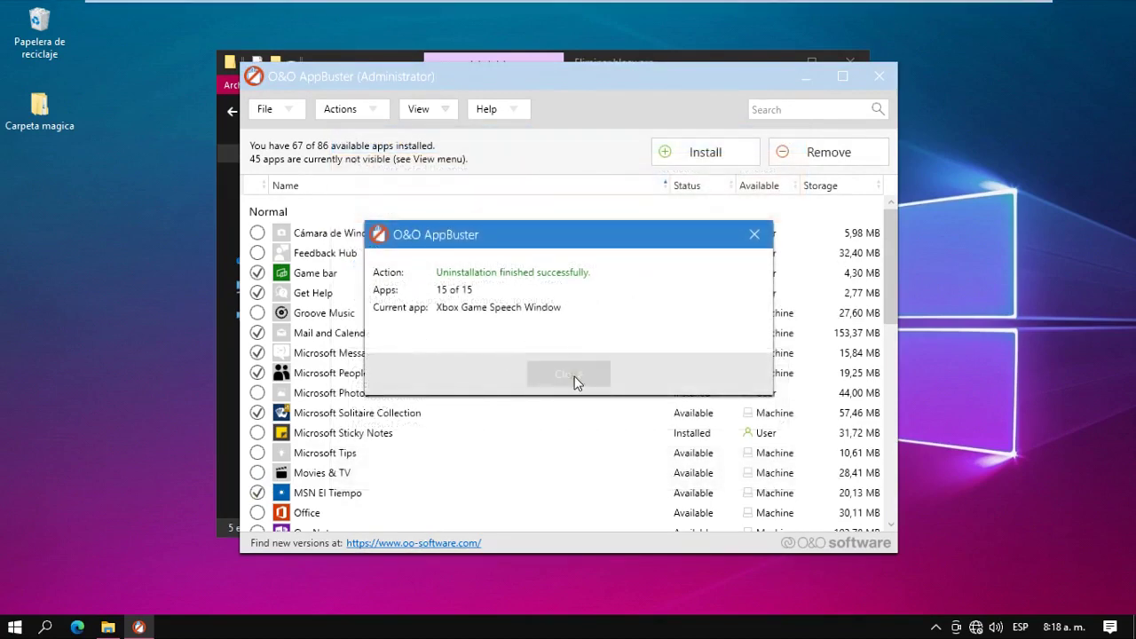
pyautogui.click(574, 381)
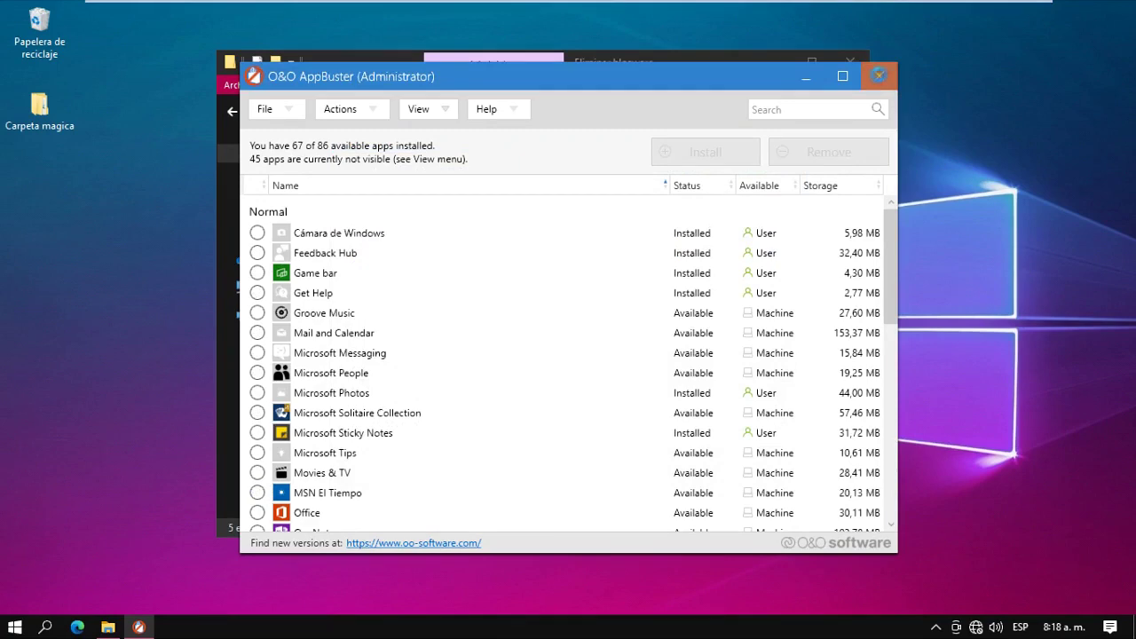
# Close O&O AppBuster and check the Windows list of installed apps for the removed ones.
pyautogui.click(884, 77)
pyautogui.click(15, 626)
pyautogui.click(20, 183)
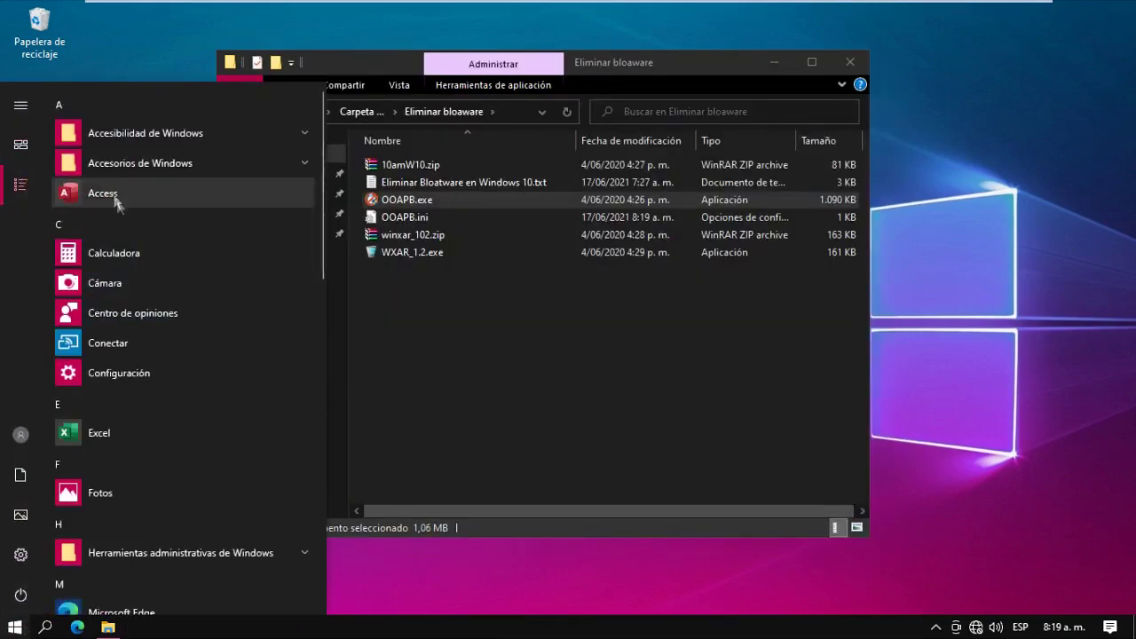
pyautogui.scroll(-3, 188, 382)
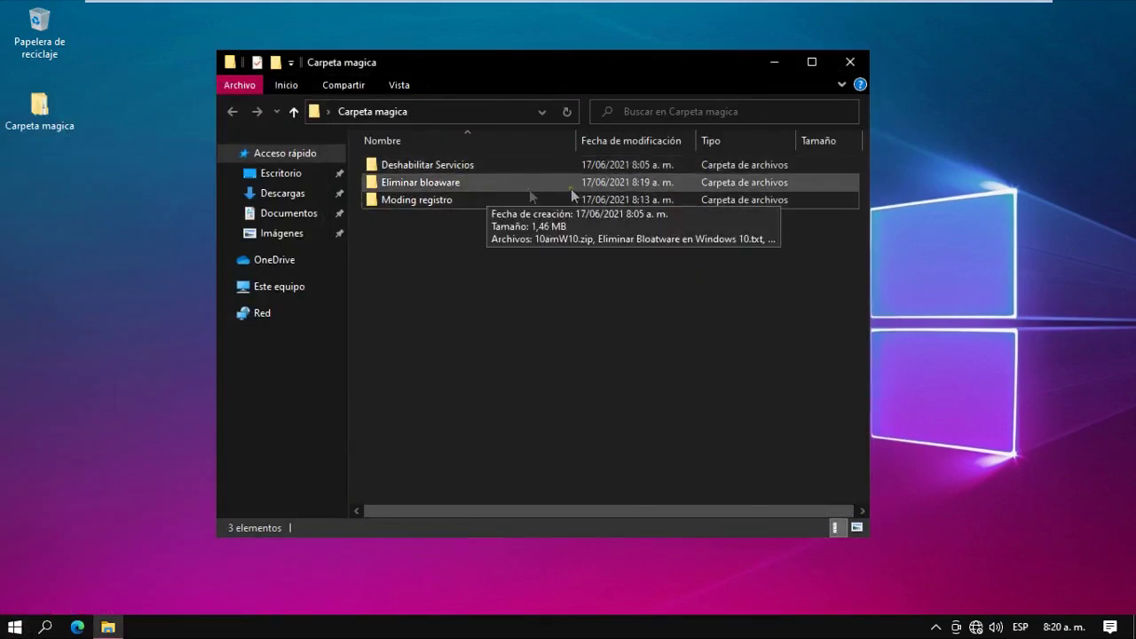
# Close the Carpeta magica window and restart the computer.
pyautogui.click(850, 61)
pyautogui.click(14, 626)
pyautogui.click(20, 595)
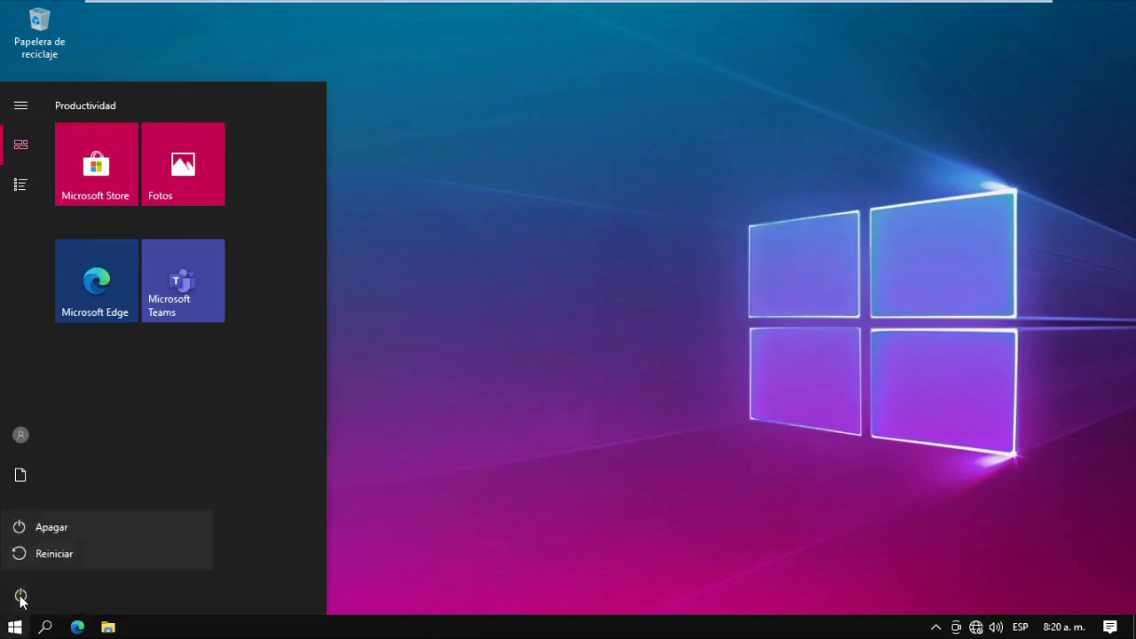
pyautogui.click(42, 552)
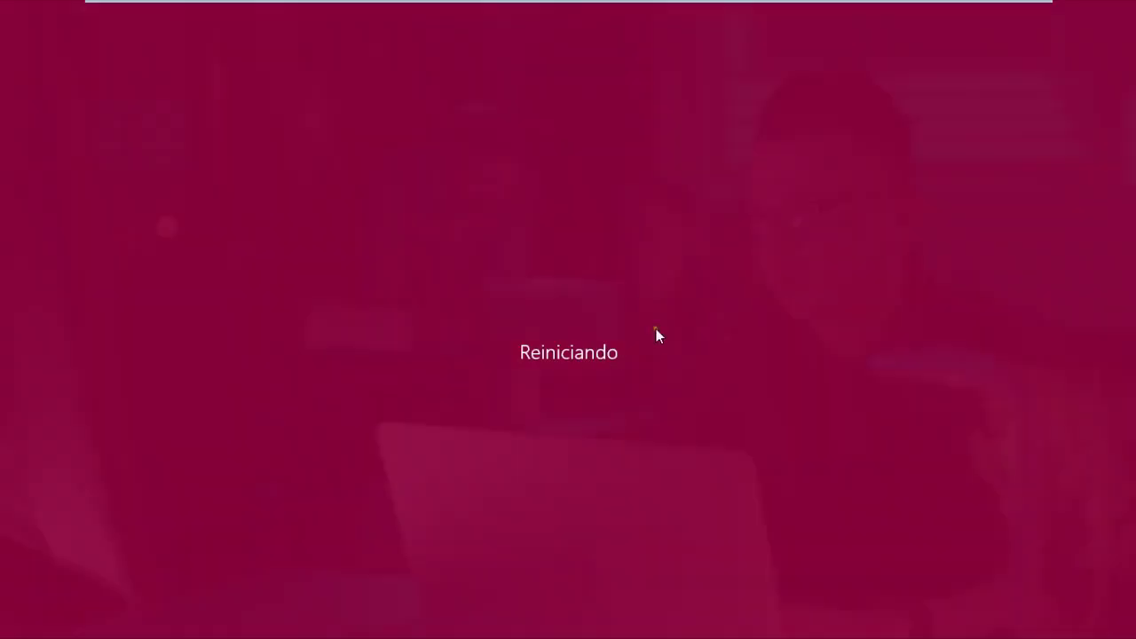